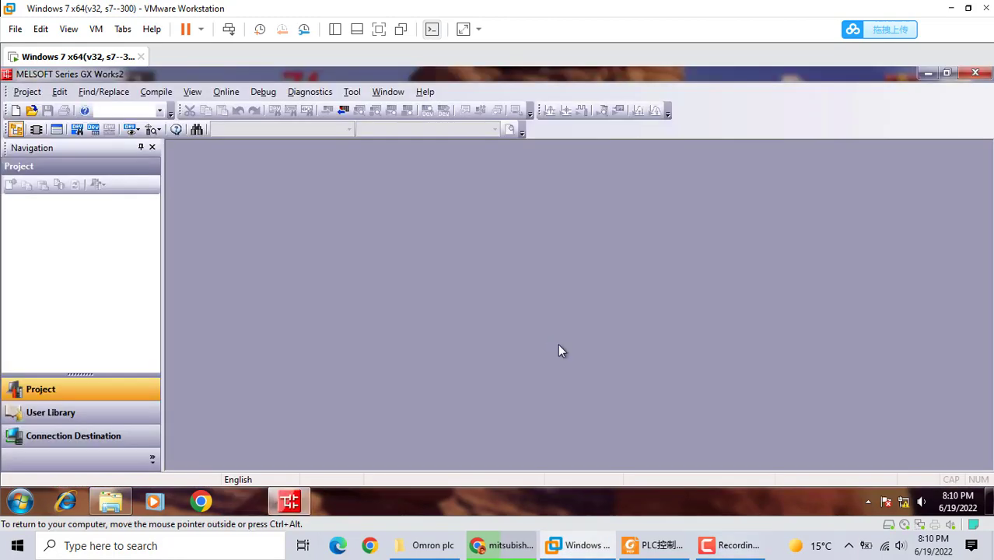
- Create a simple FXCPU FX3U/FX3UC ladder project and start the first rung with a normally open X0 contact
left_click(15, 111)
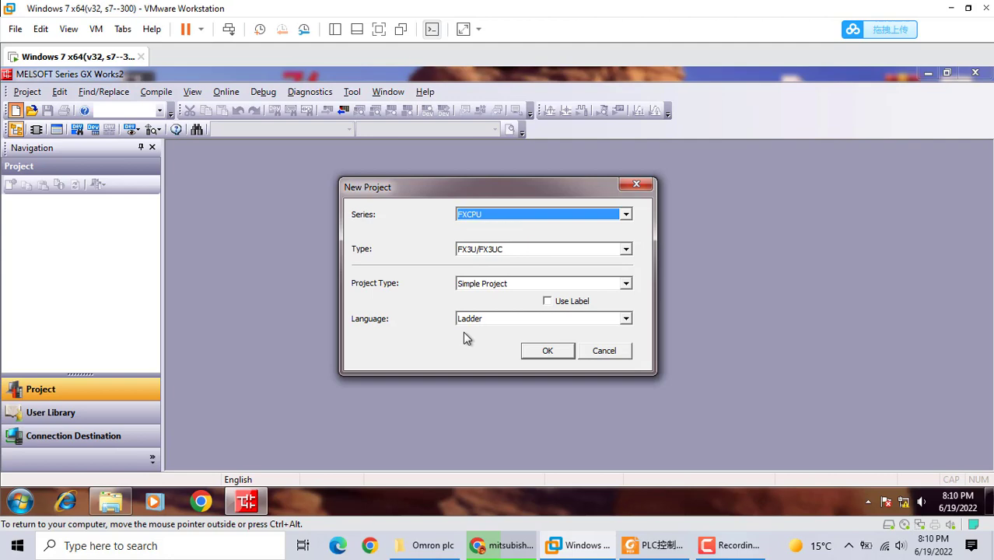
left_click(545, 355)
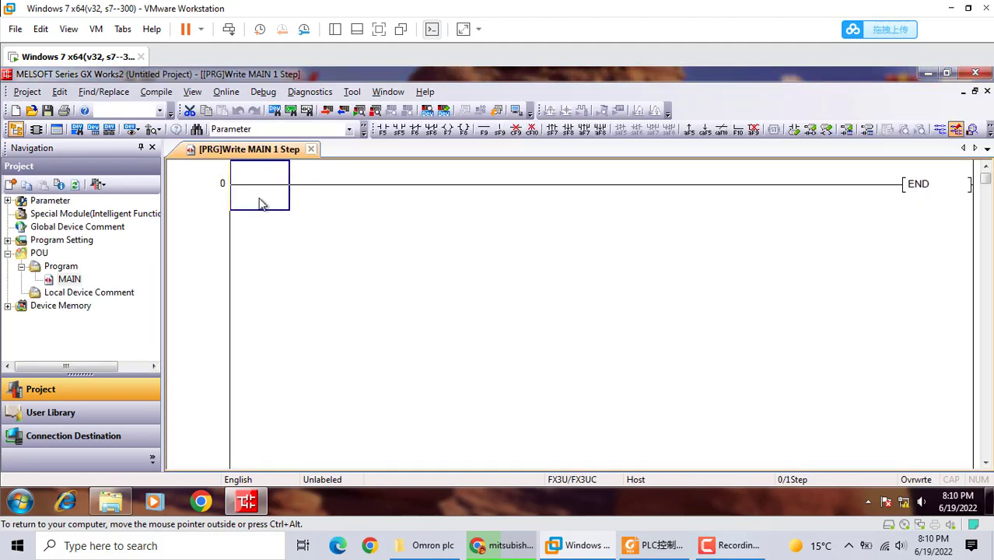
double_click(251, 190)
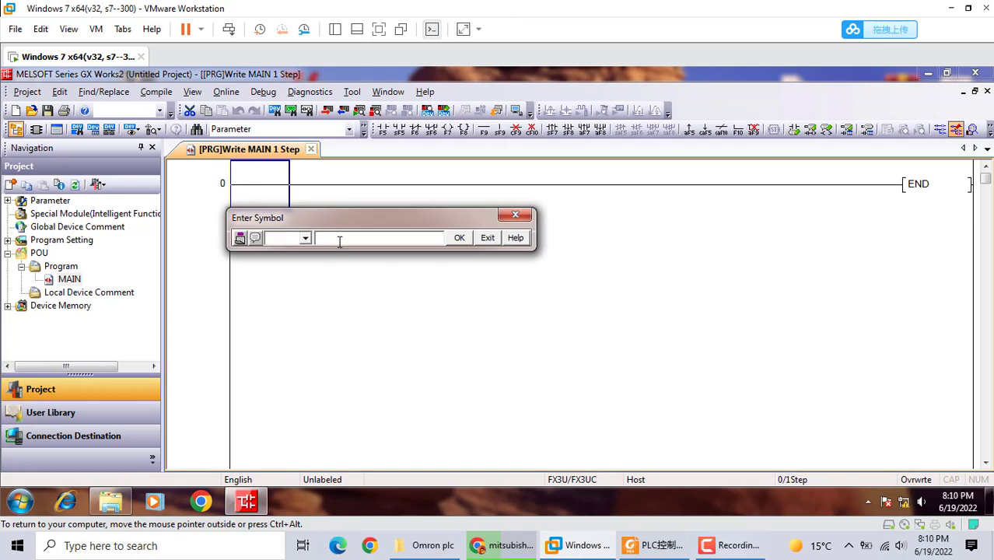
type("ld ")
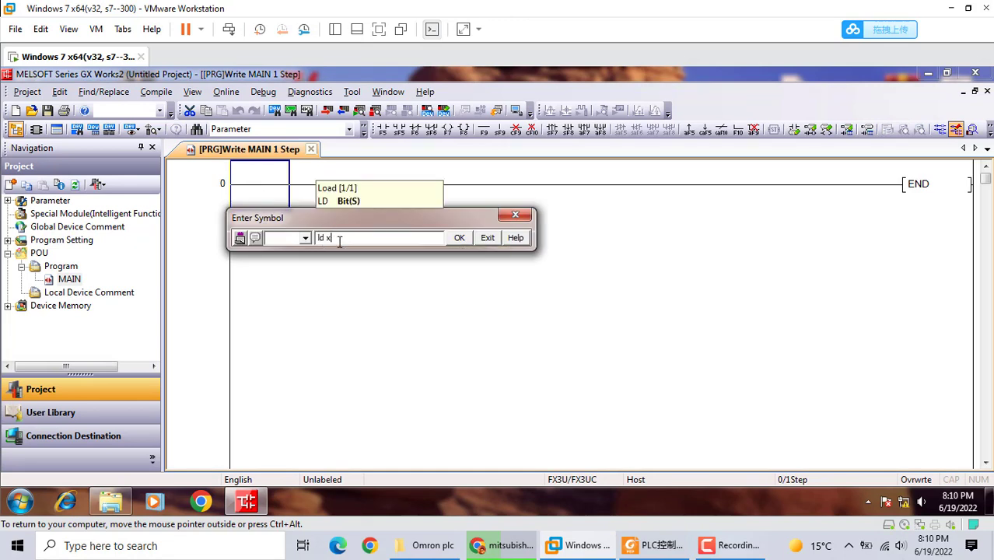
type("x0")
key("Return")
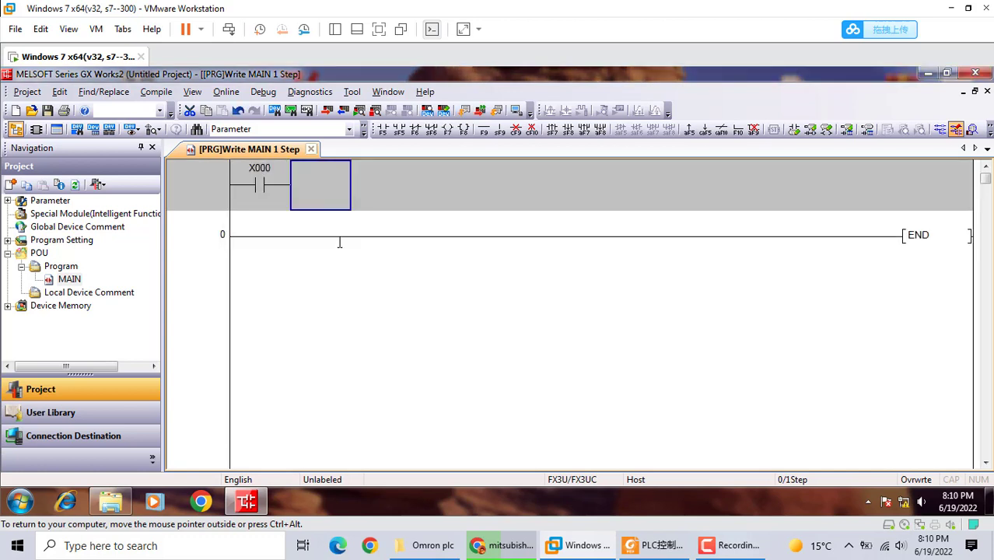
- Add a normally closed X011 contact in series after the X000 contact
double_click(317, 180)
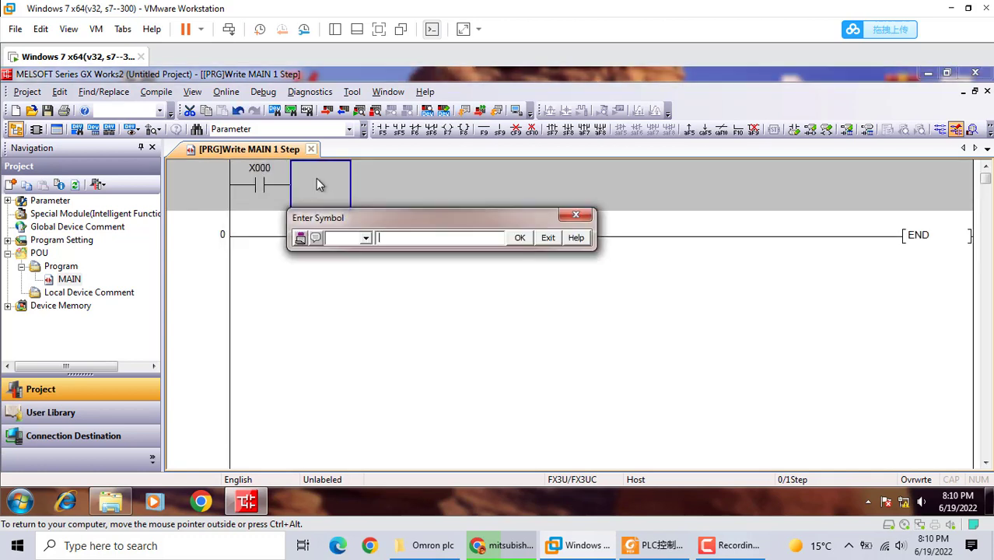
type("ldi")
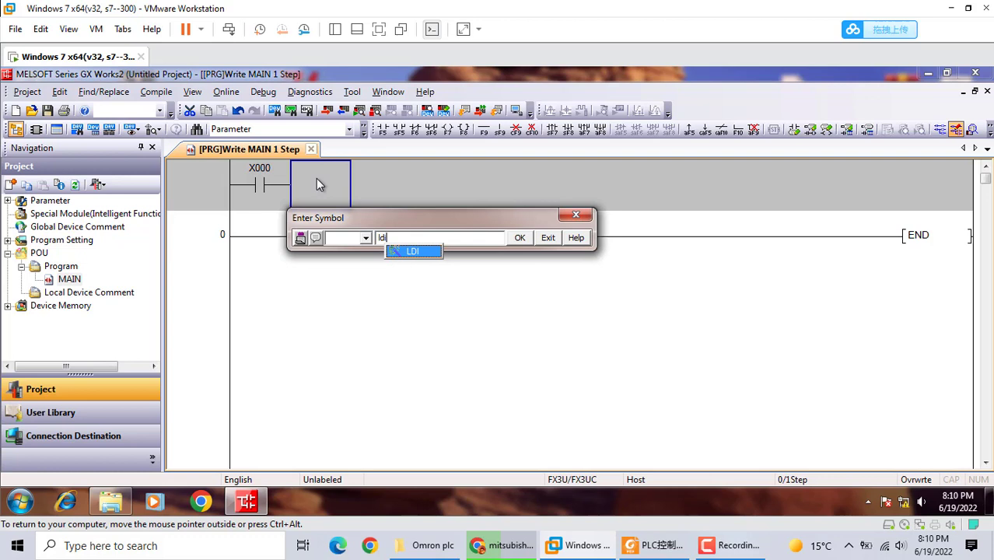
type(" x011")
key("Return")
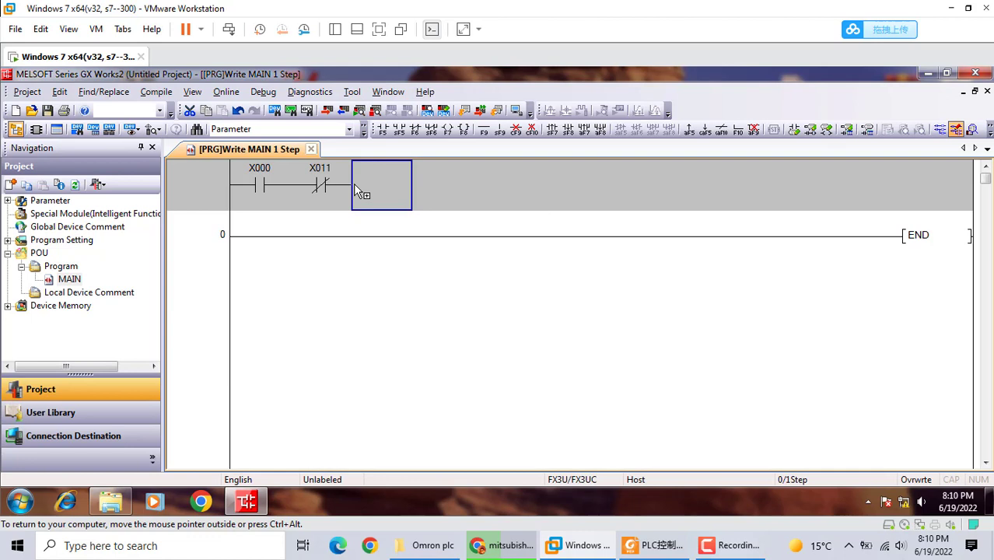
- End the first rung with an output coil for timer T0 with preset K50
double_click(355, 187)
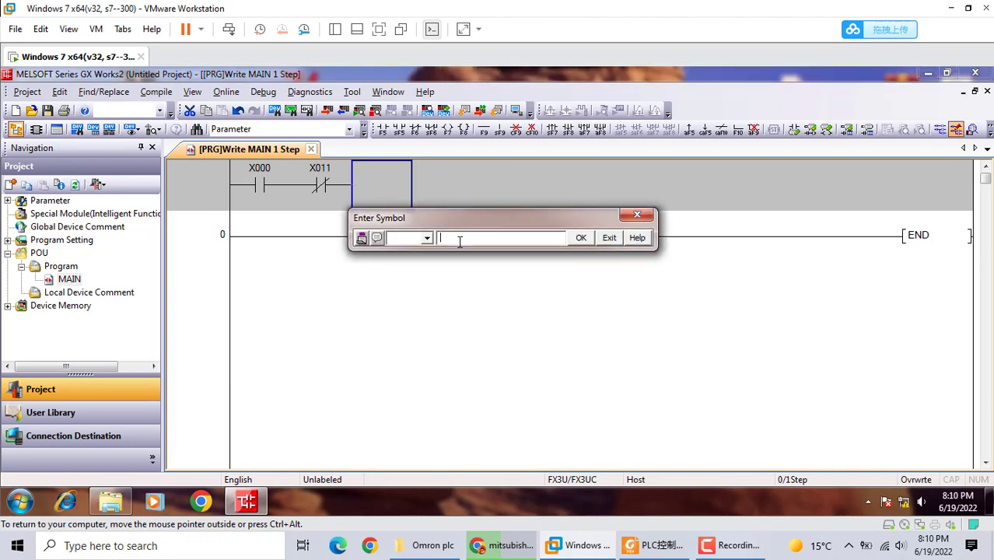
type("out ")
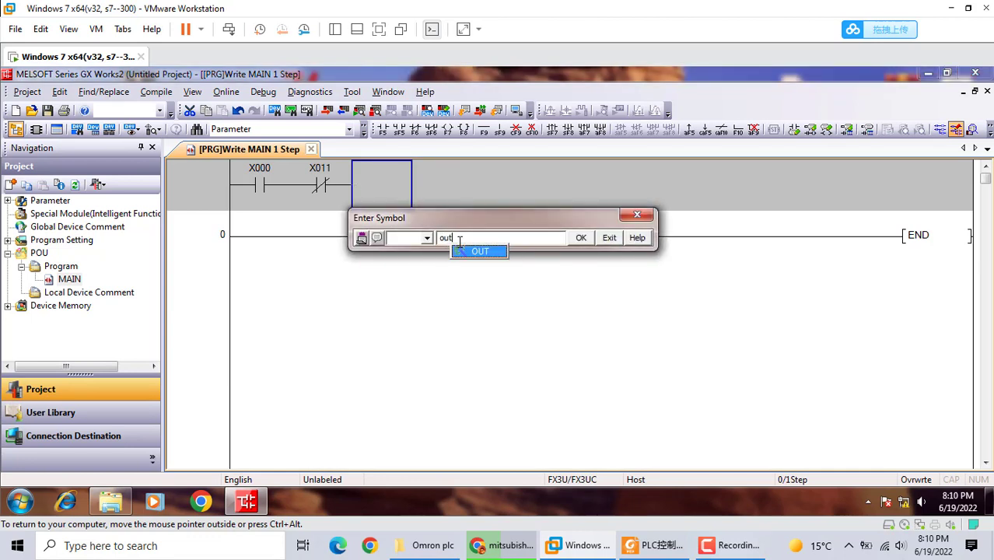
type("t0")
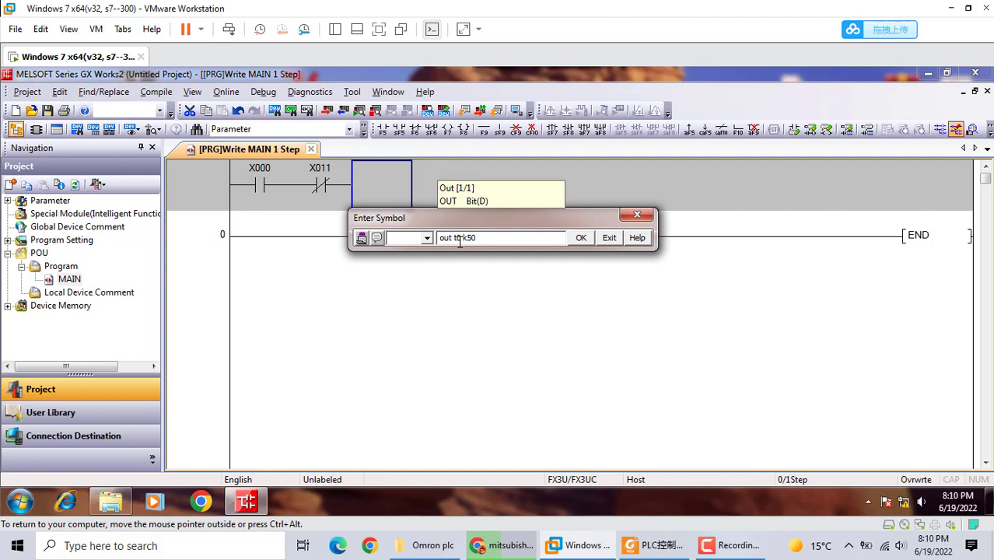
type(" k50")
key("Return")
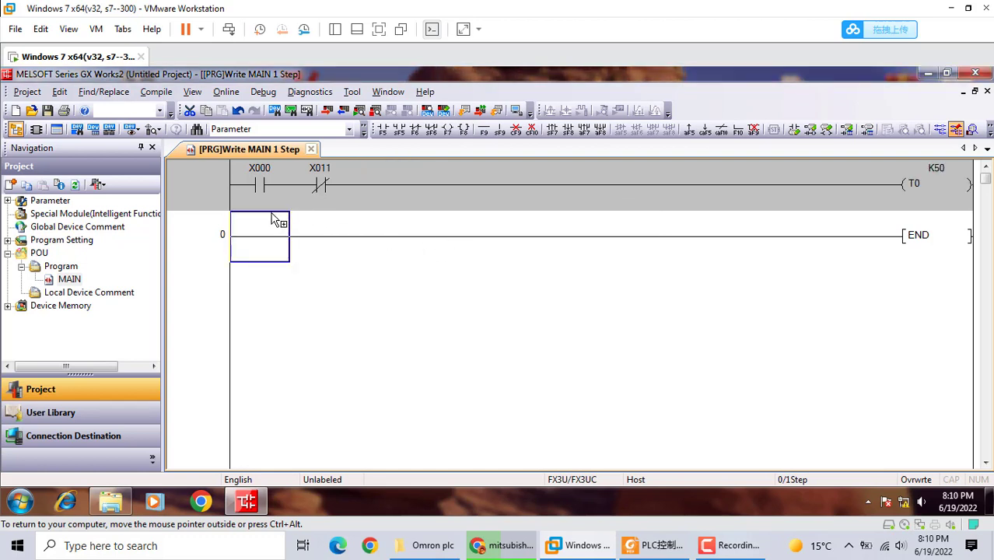
- Draw a branch down one row after the X011 contact and extend it with a horizontal line of length 9
left_click(371, 185)
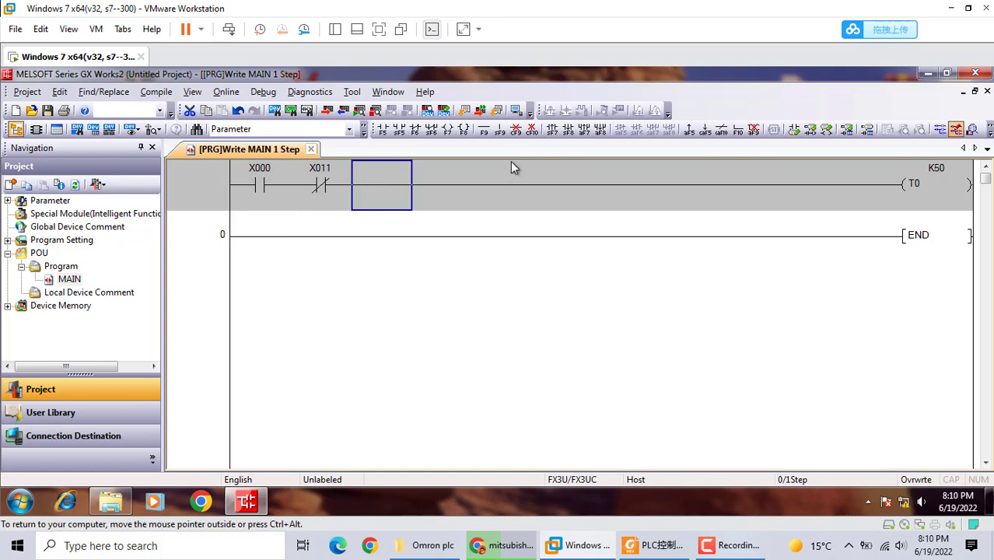
left_click(500, 131)
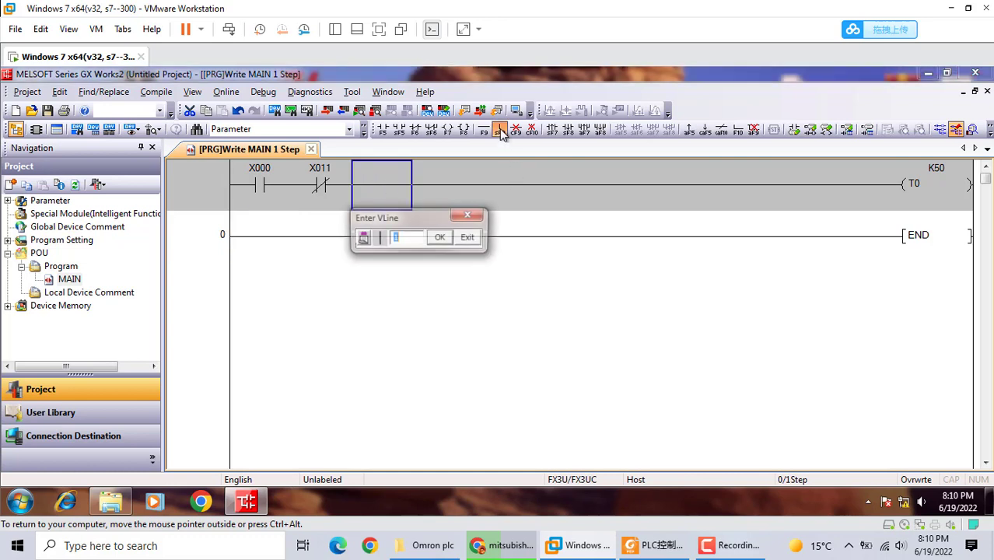
left_click(440, 238)
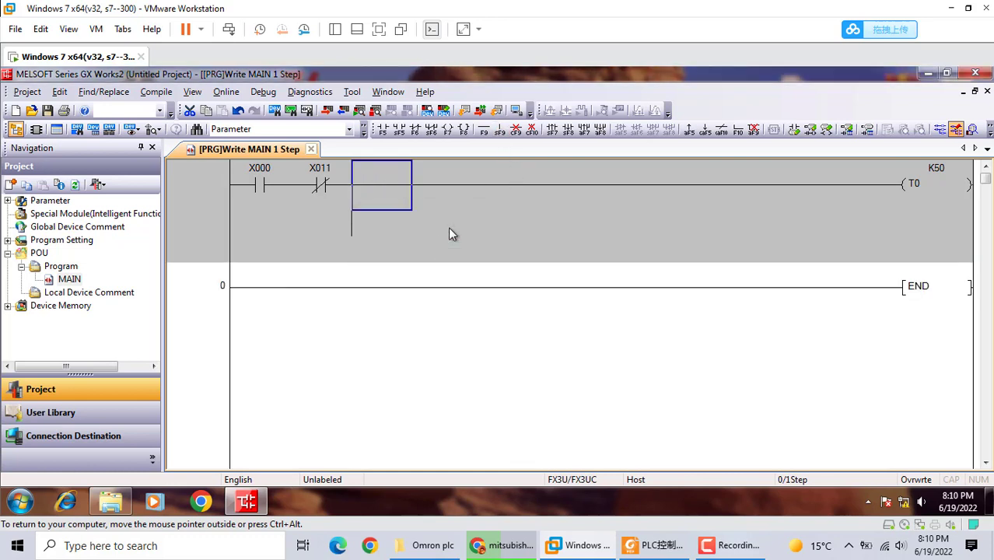
left_click(490, 131)
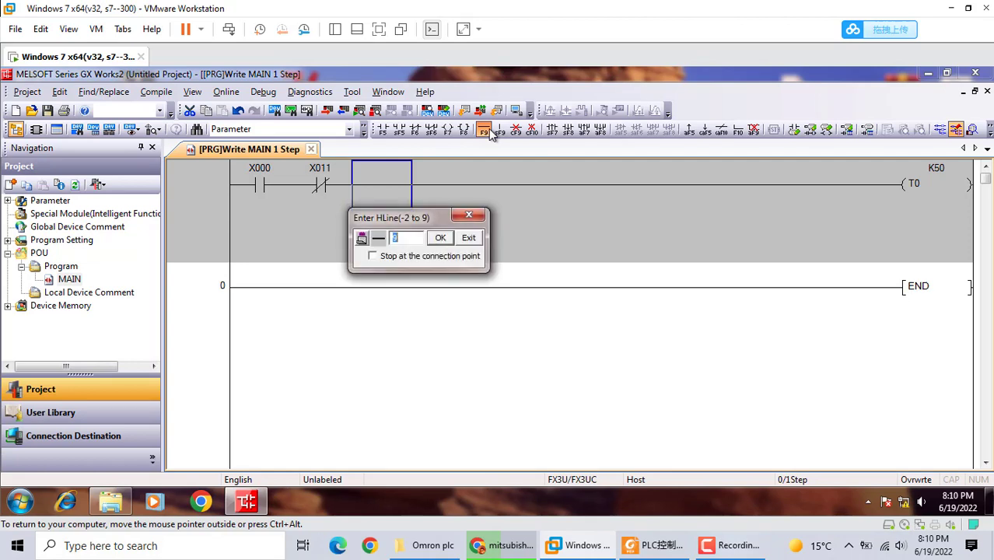
left_click(469, 237)
left_click(369, 241)
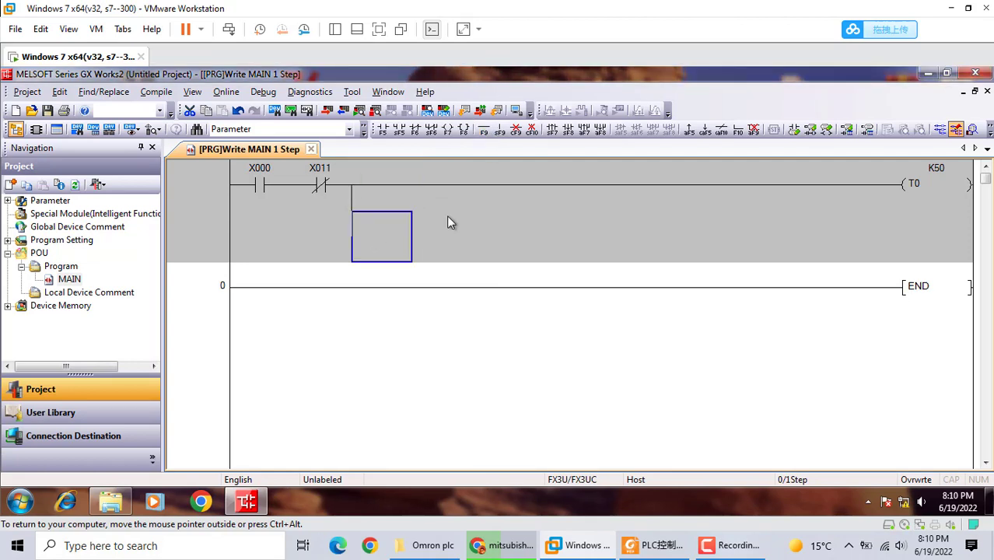
left_click(484, 131)
left_click(440, 289)
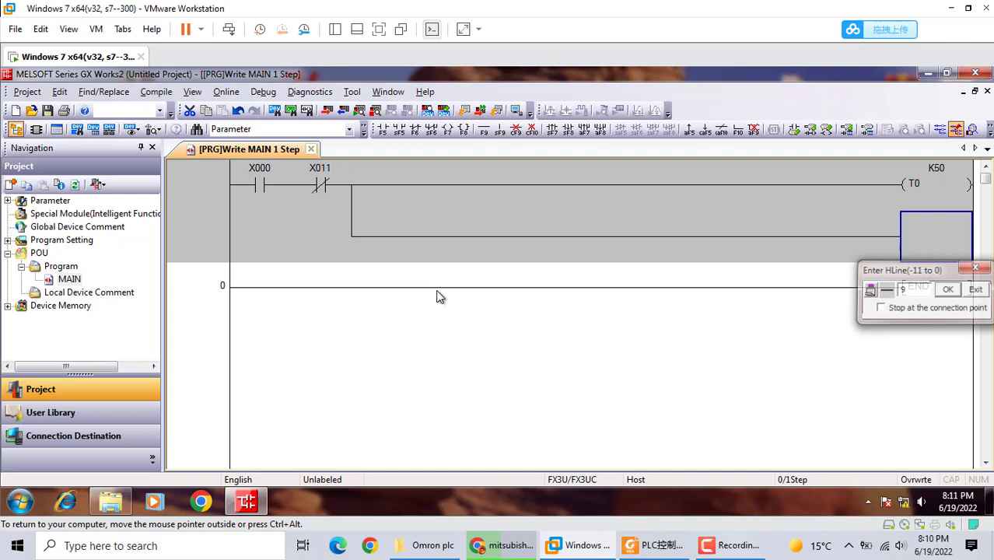
- Place an output coil M0 at the end of the branch below timer T0
double_click(916, 245)
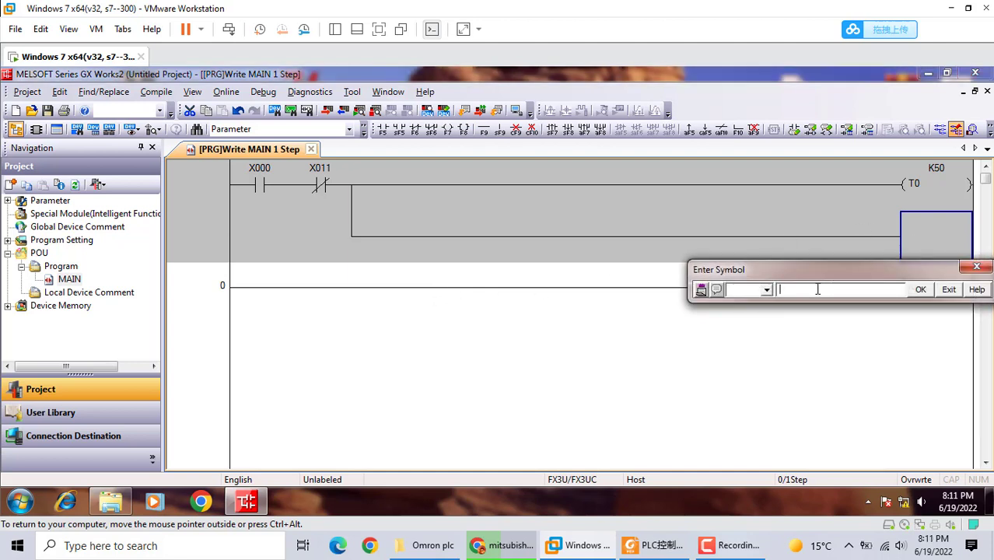
type("out m0")
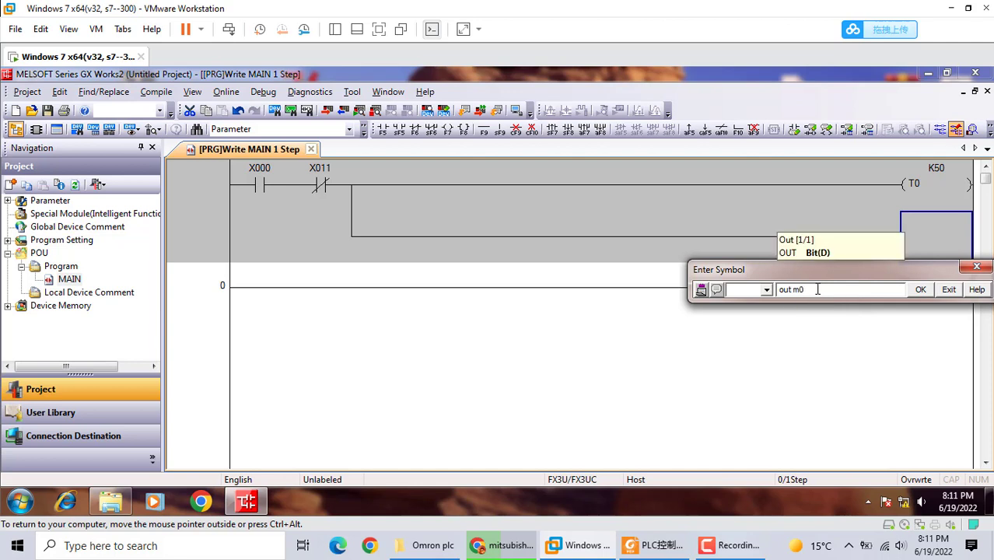
key("Return")
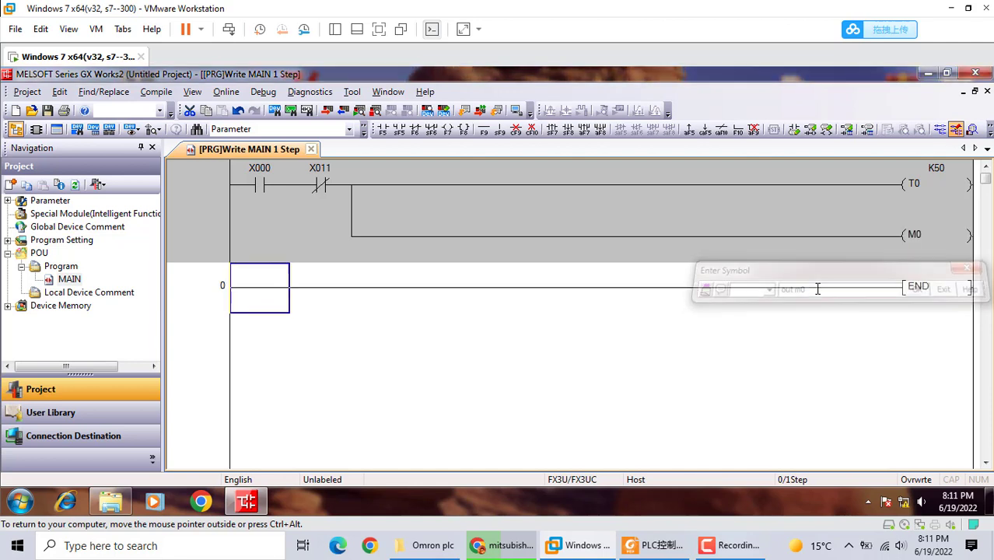
- Add a normally open M0 contact in parallel with the X000 contact using the OR instruction
left_click(261, 235)
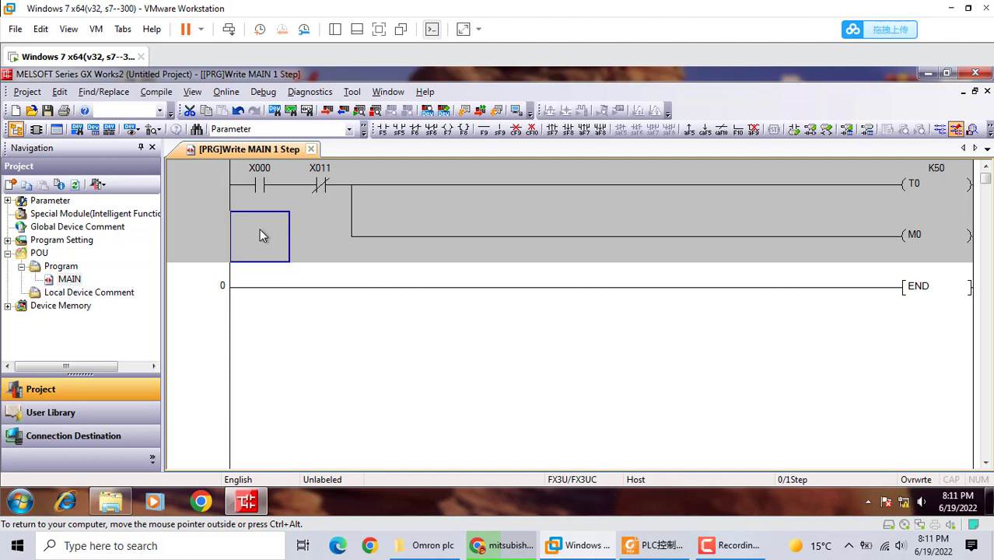
type("or m0")
key("Return")
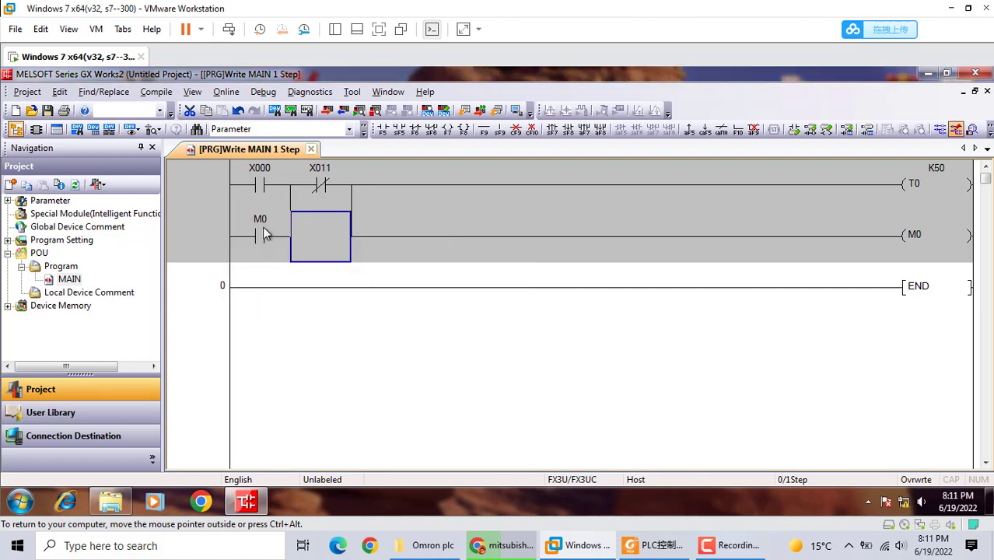
- Build a second rung with a normally open T0 contact driving output coil Y0
left_click(240, 296)
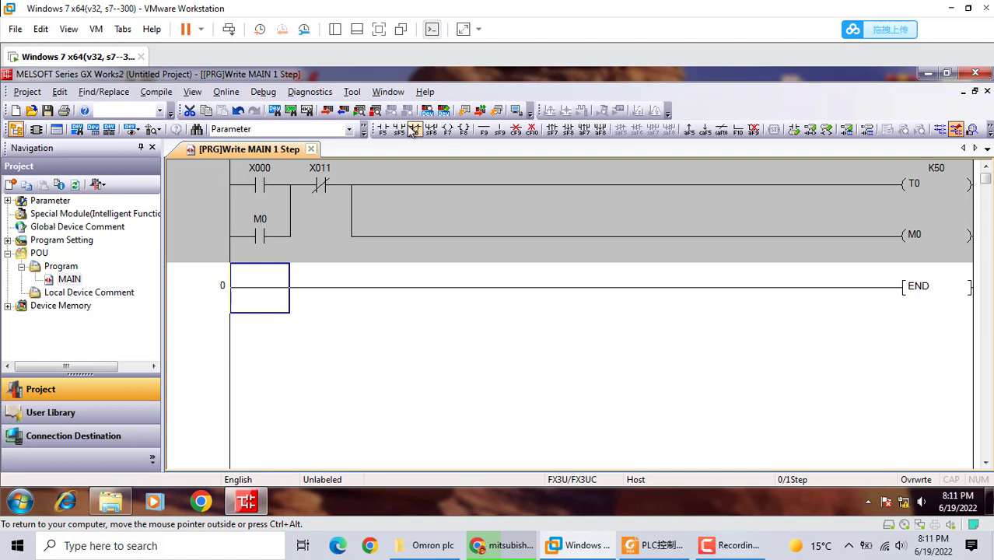
double_click(242, 295)
type("t0")
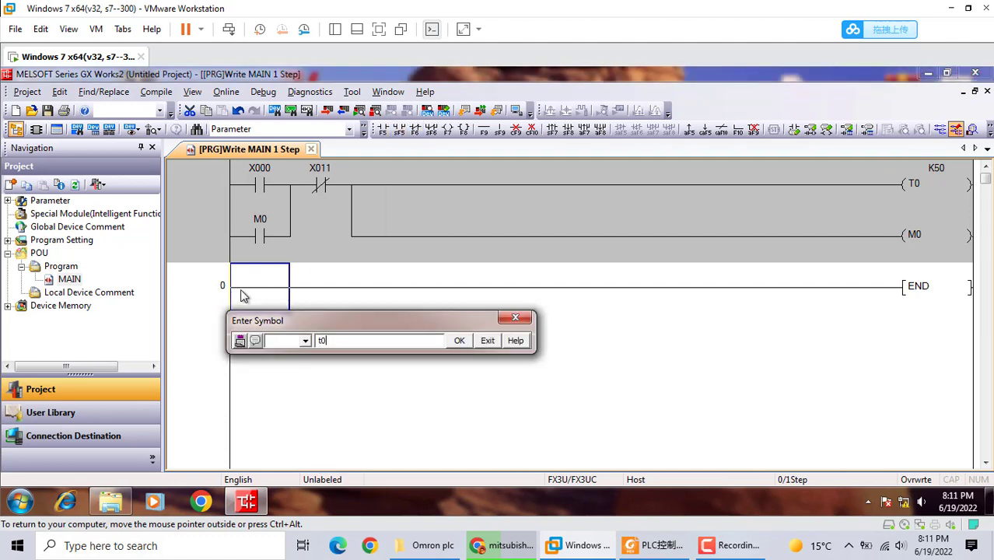
key("Return")
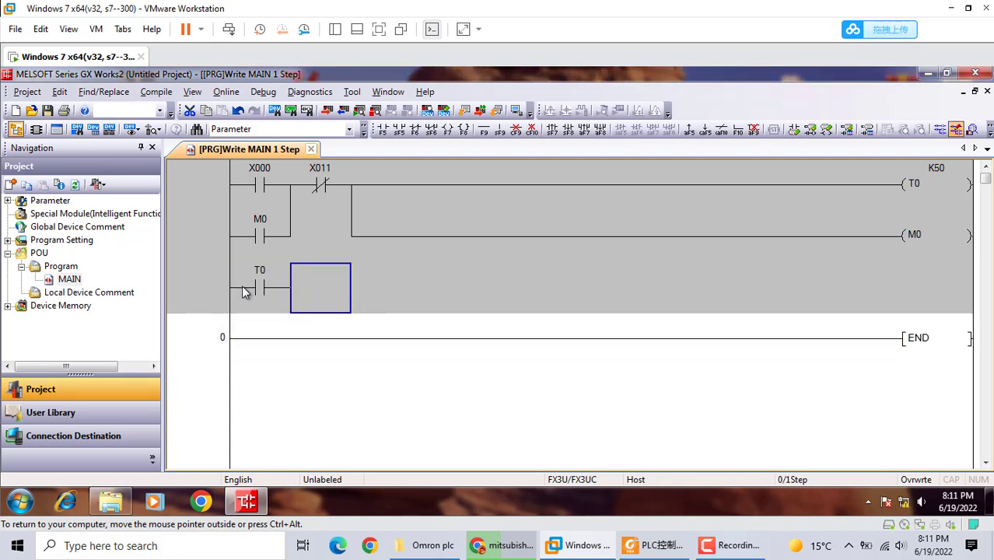
double_click(305, 287)
type("out ")
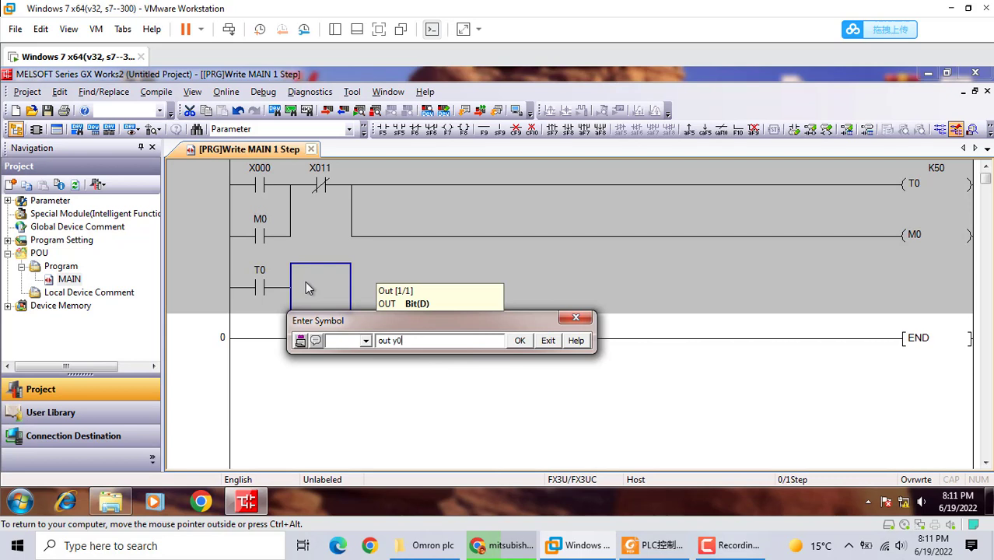
type("y0")
key("Return")
- Insert a normally closed X1 contact after the T0 contact in the second rung
double_click(313, 286)
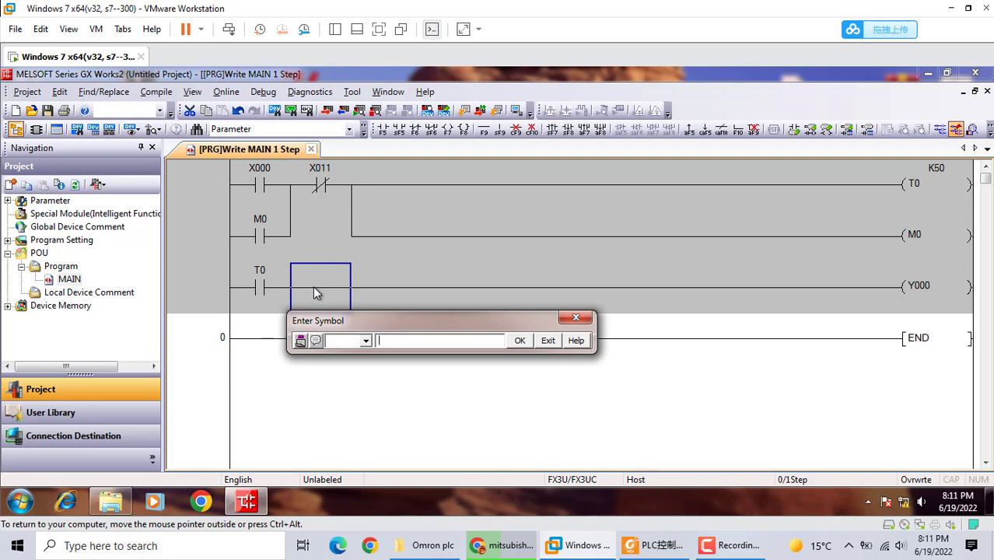
type("ldi x1")
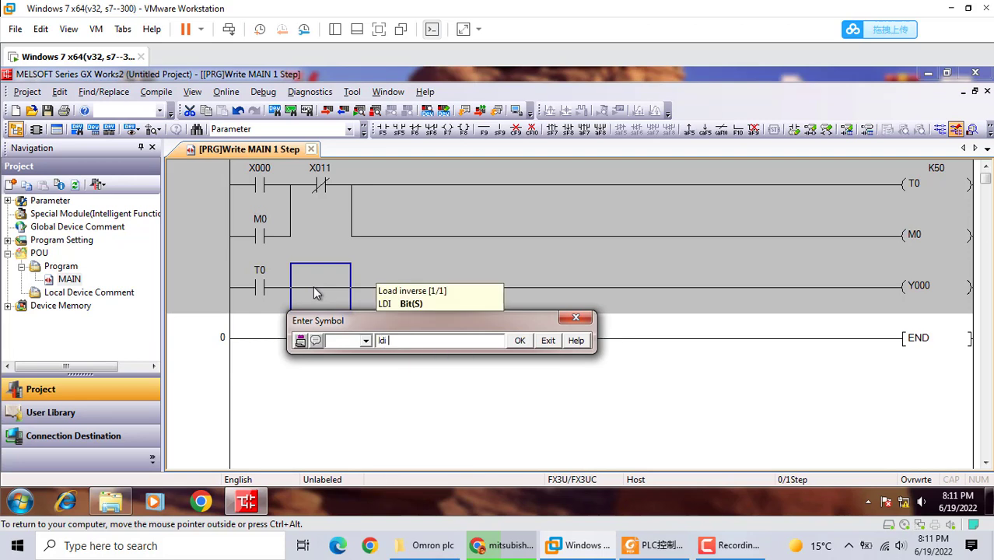
key("Return")
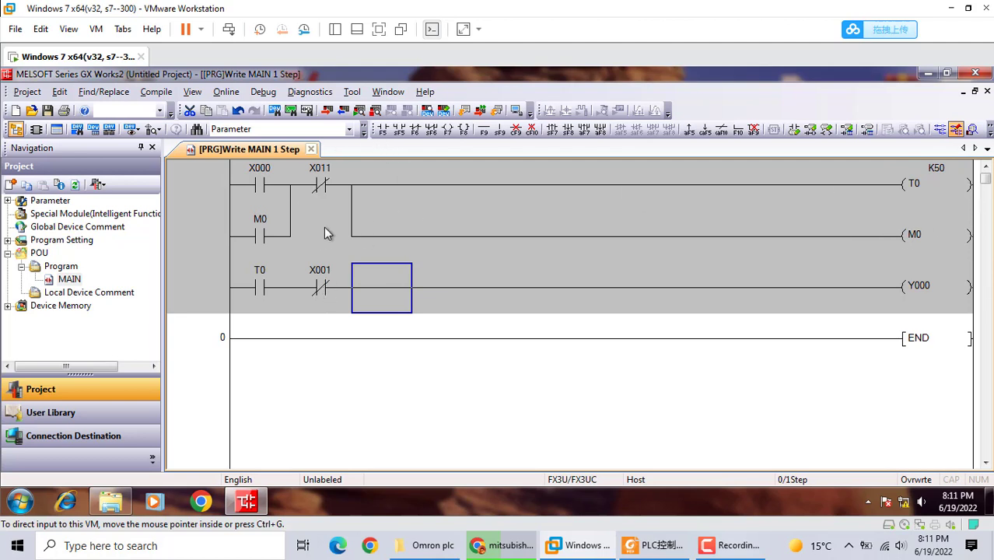
- Change the address of the normally closed X011 contact in the first rung to X001
double_click(316, 171)
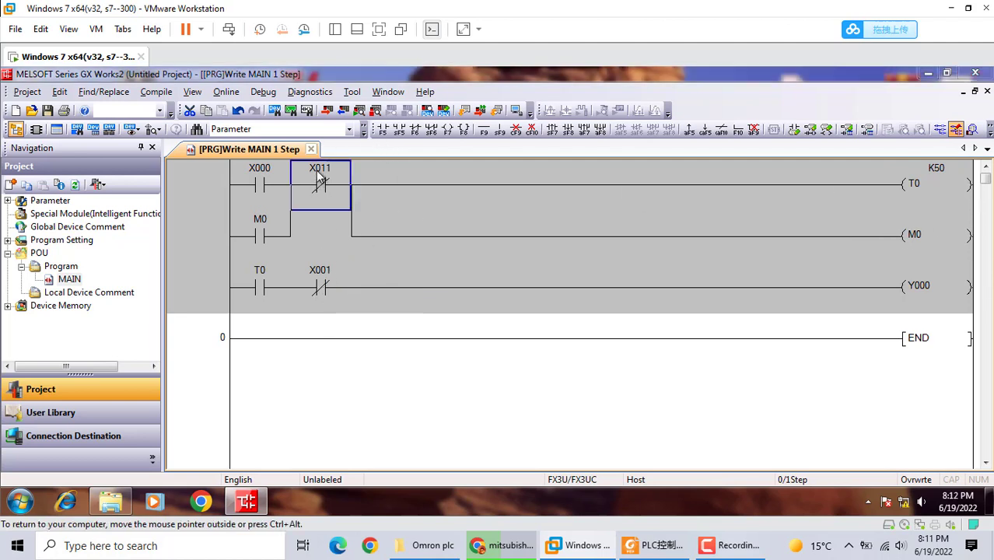
left_click(424, 237)
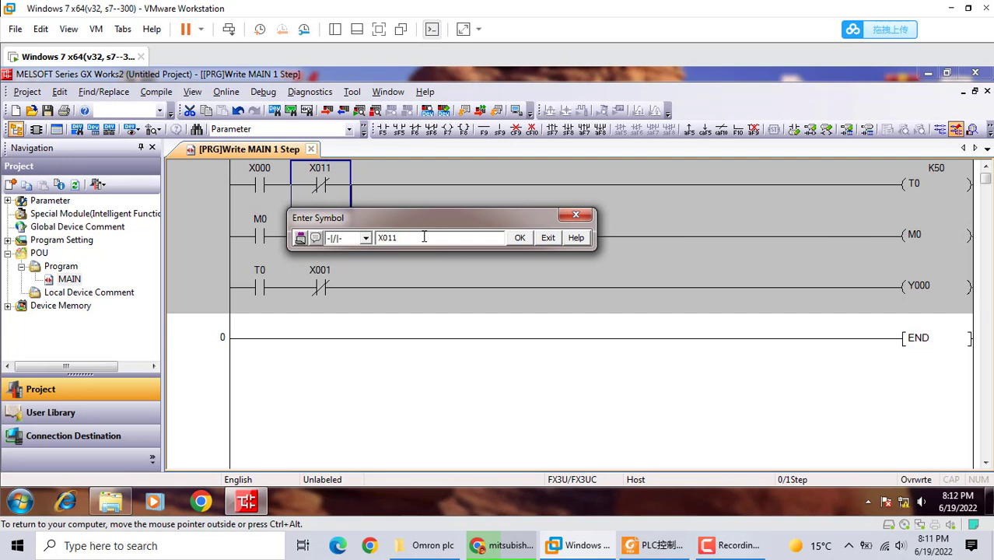
key("BackSpace")
type("01")
left_click(520, 237)
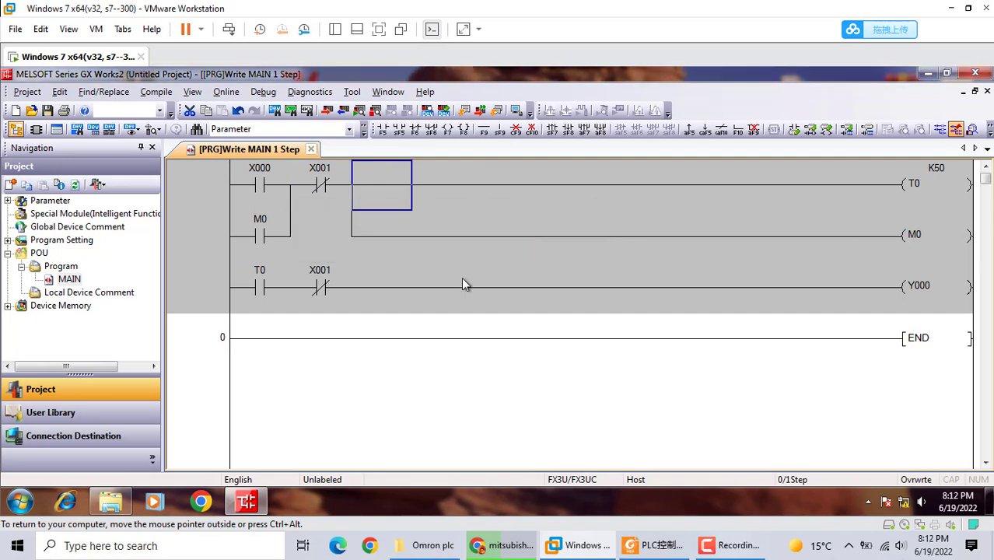
- Rebuild the entire program to compile the ladder
left_click(156, 92)
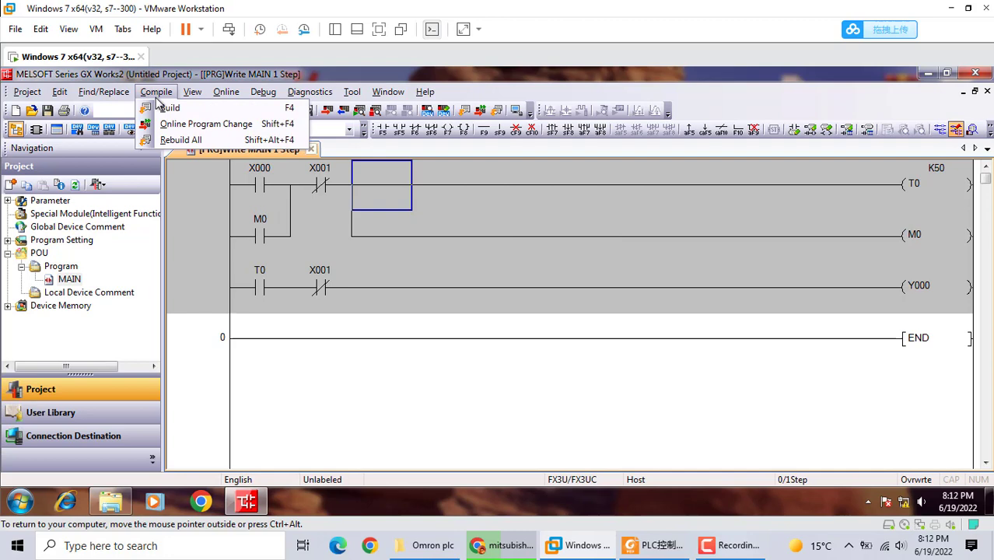
left_click(183, 140)
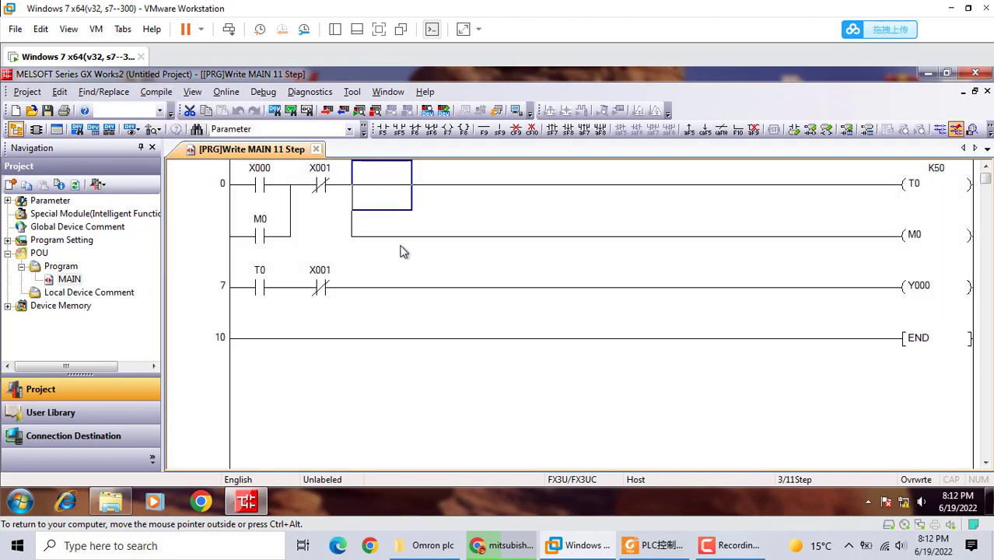
- Start the simulation, load the ladder program into the simulated PLC, and check the GX Simulator2 window
left_click(264, 94)
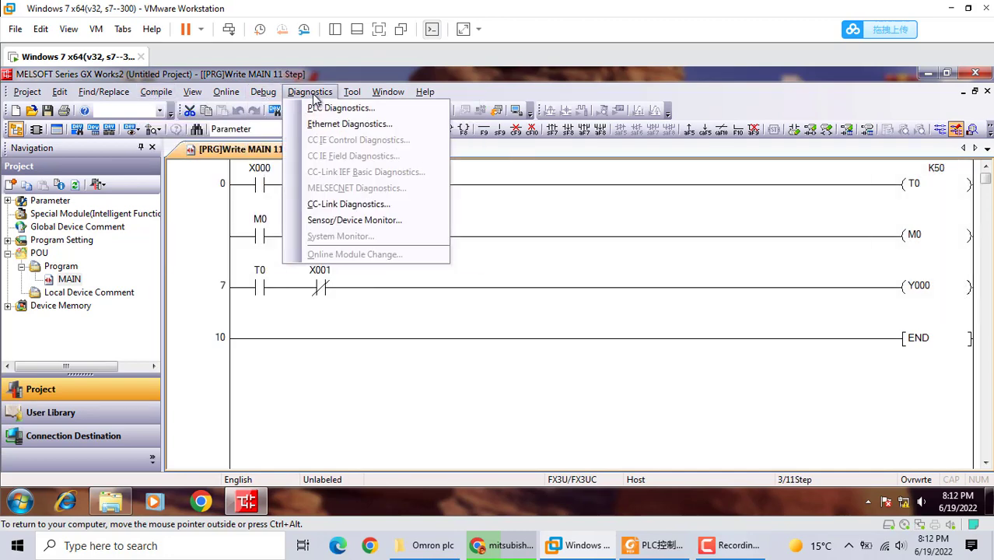
left_click(272, 107)
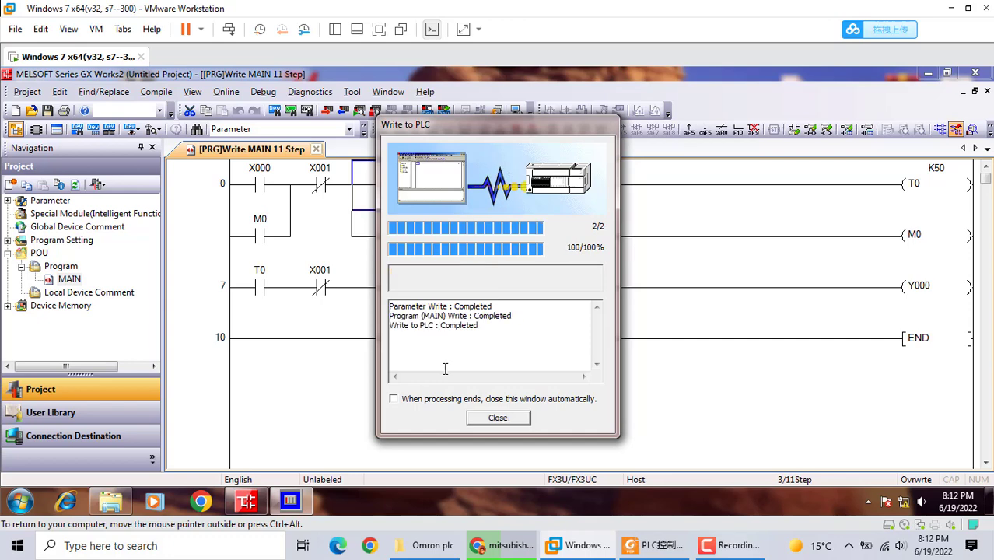
left_click(499, 419)
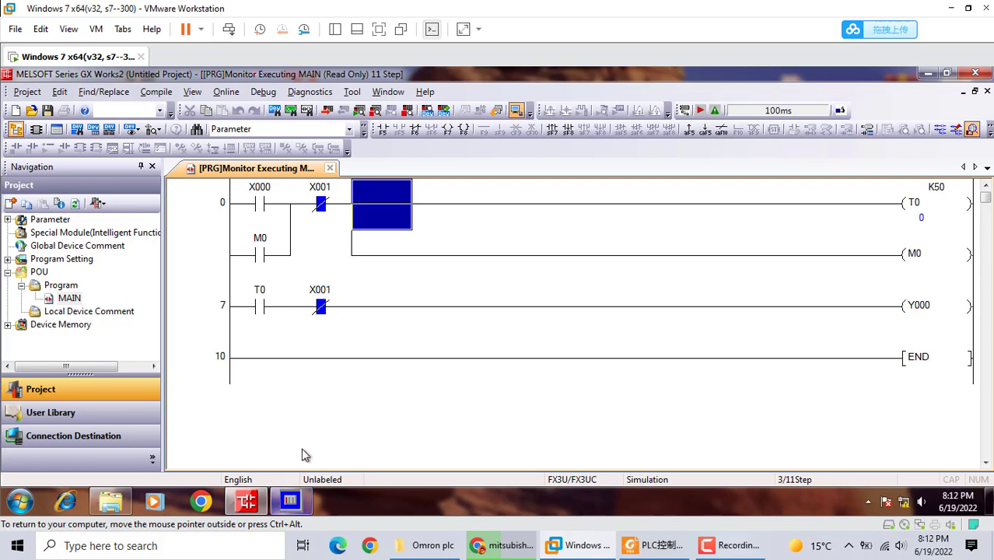
left_click(291, 500)
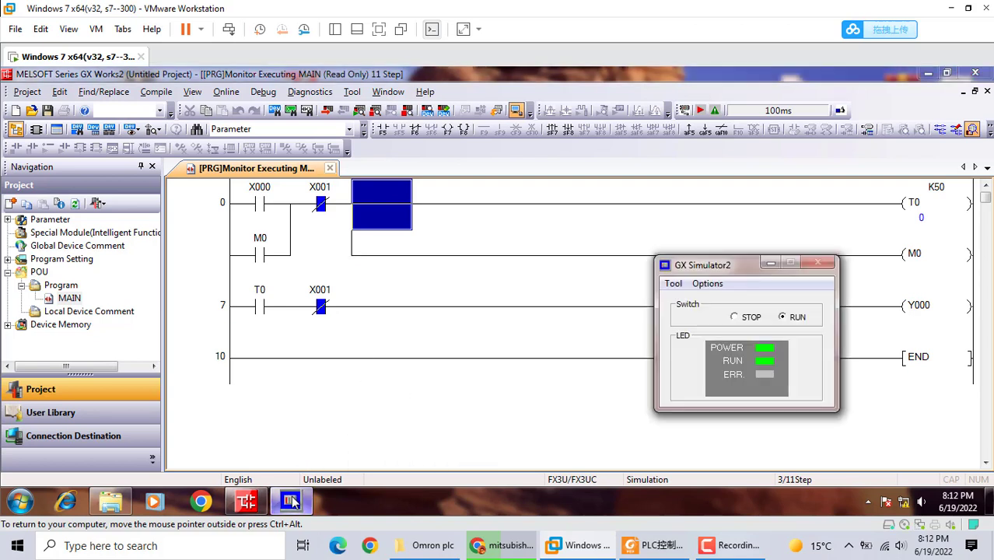
left_click(291, 500)
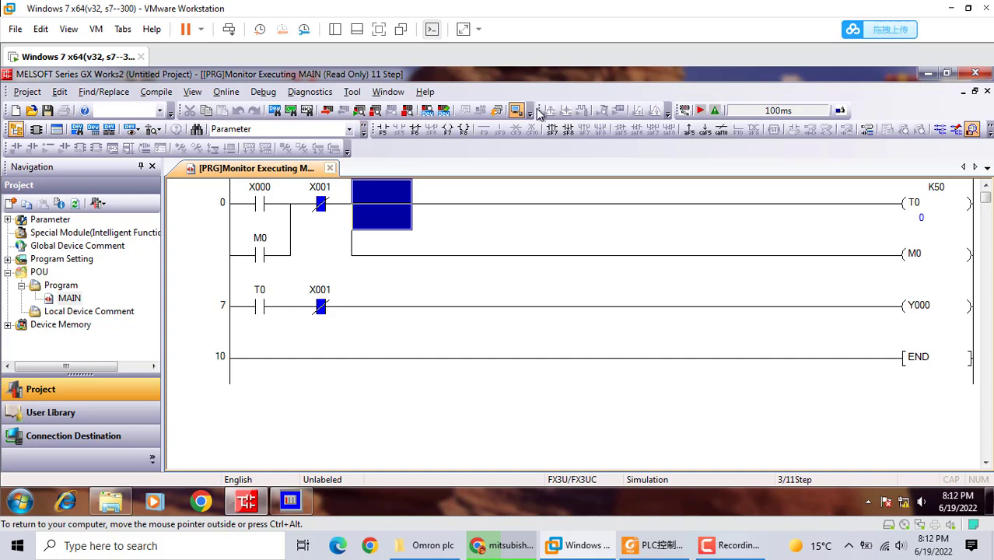
- Force input X0 ON in the running simulation to start timer T0
right_click(258, 202)
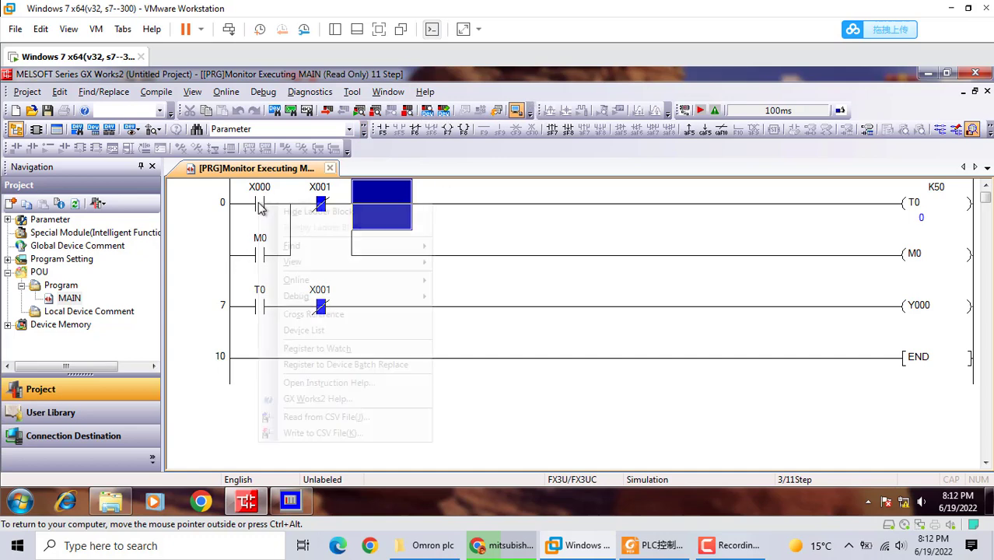
mouse_move(367, 297)
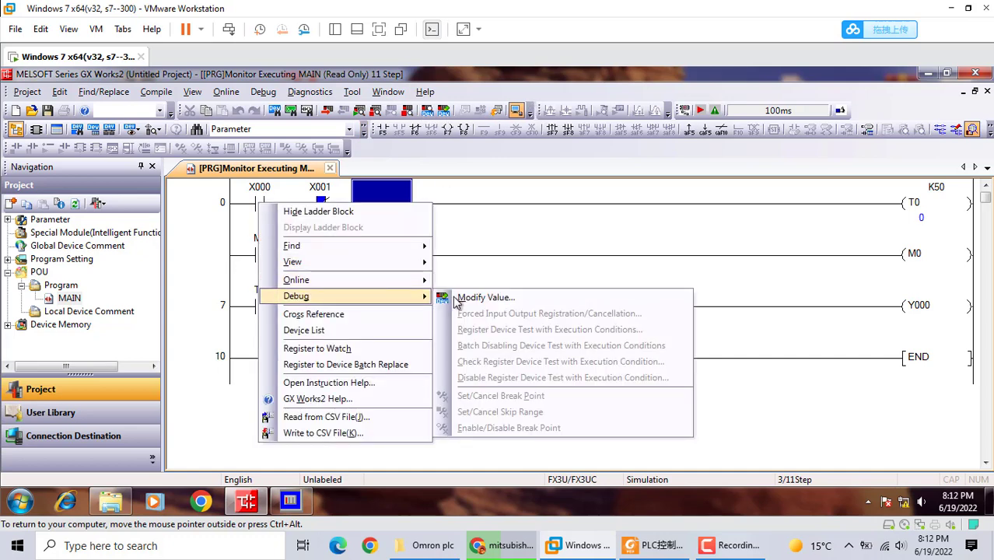
left_click(457, 304)
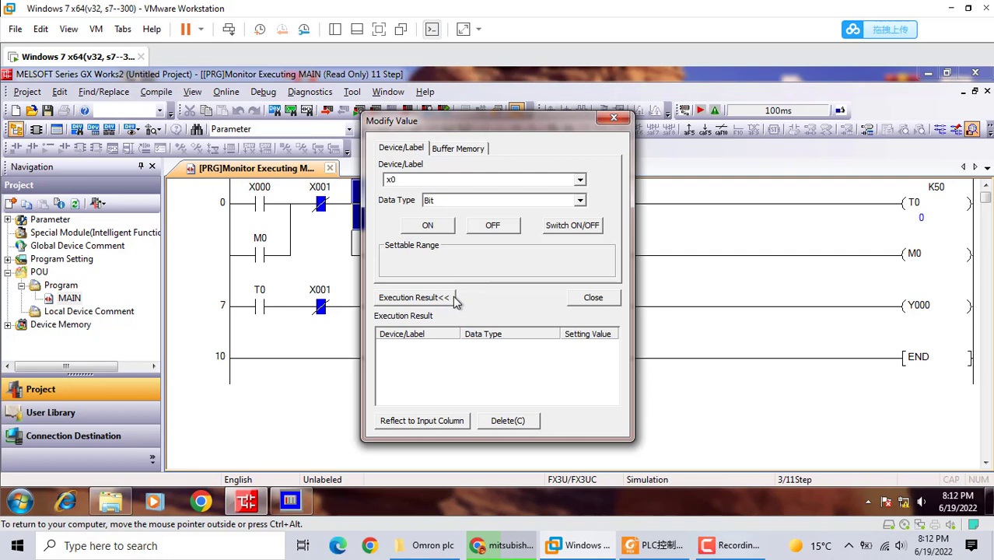
double_click(428, 226)
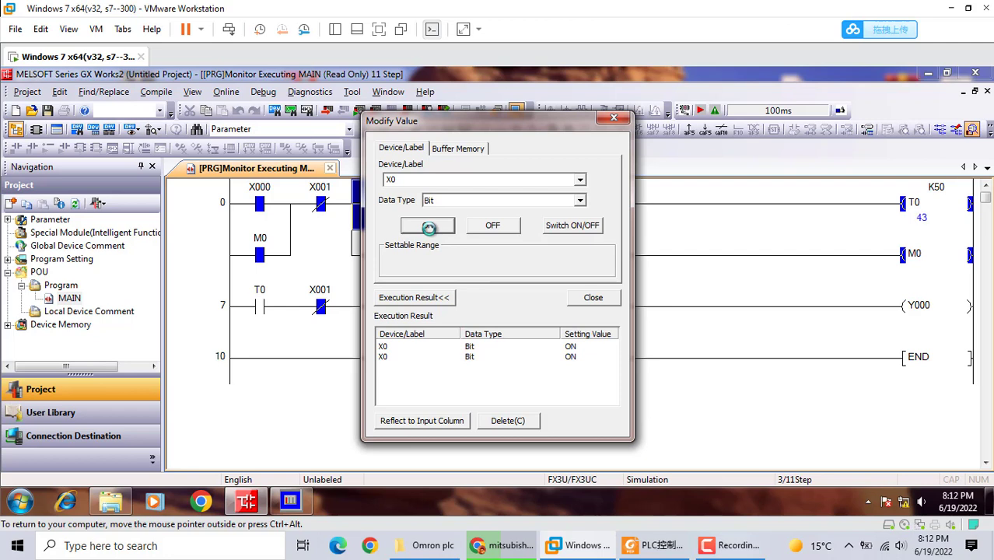
- Force stop input X001 ON and set start input X000 to OFF in the simulation
left_click(321, 204)
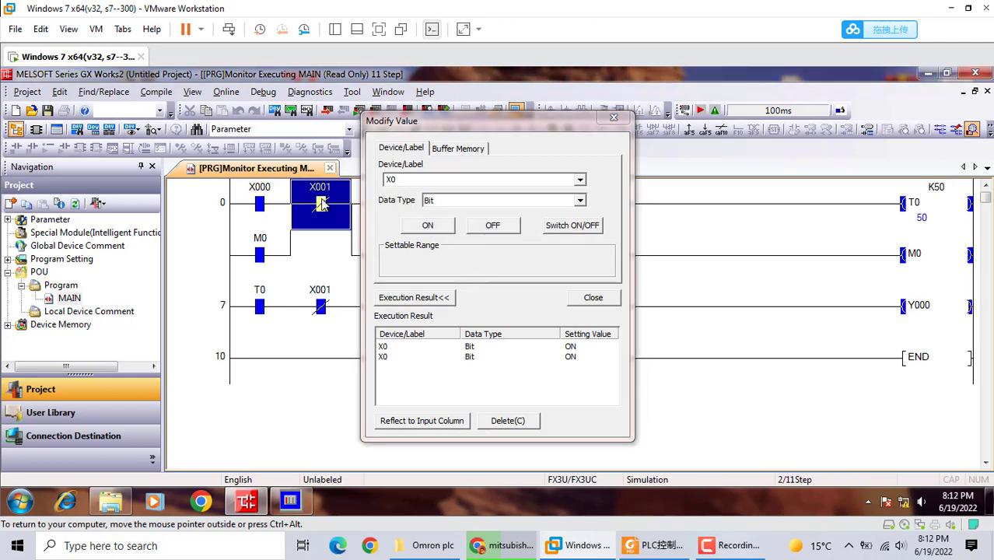
left_click(438, 226)
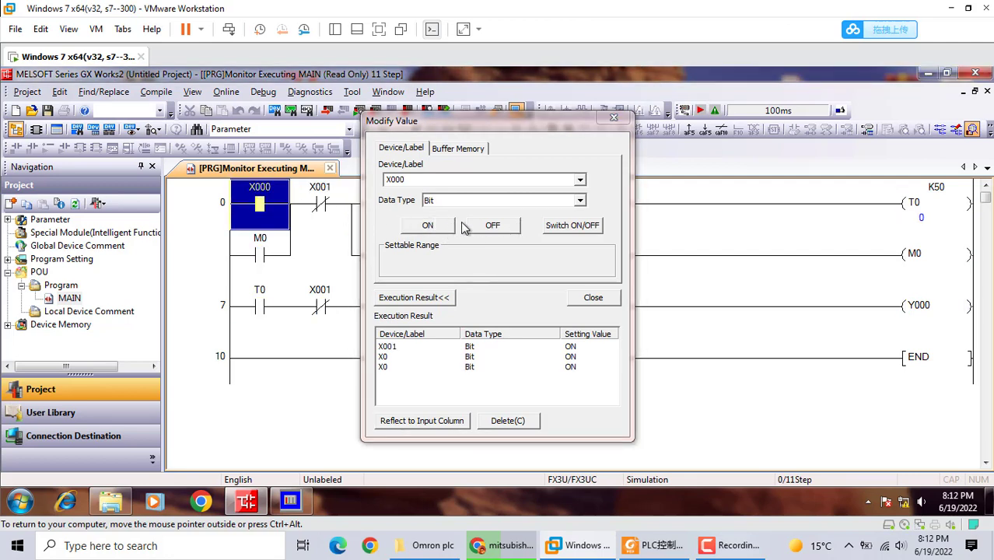
left_click(492, 225)
left_click(492, 225)
left_click(493, 226)
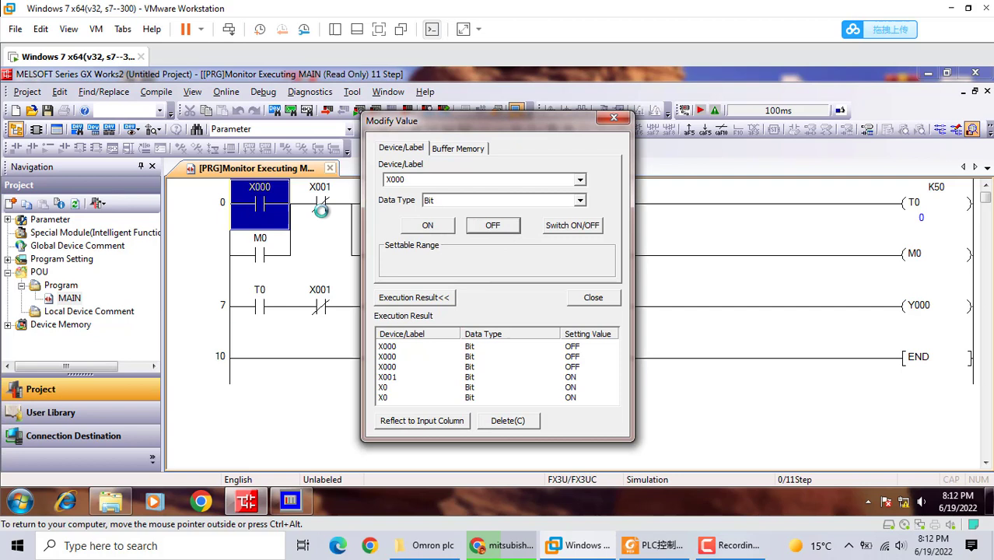
- Set stop input X001 to OFF and finish modifying device values
left_click(321, 210)
left_click(430, 226)
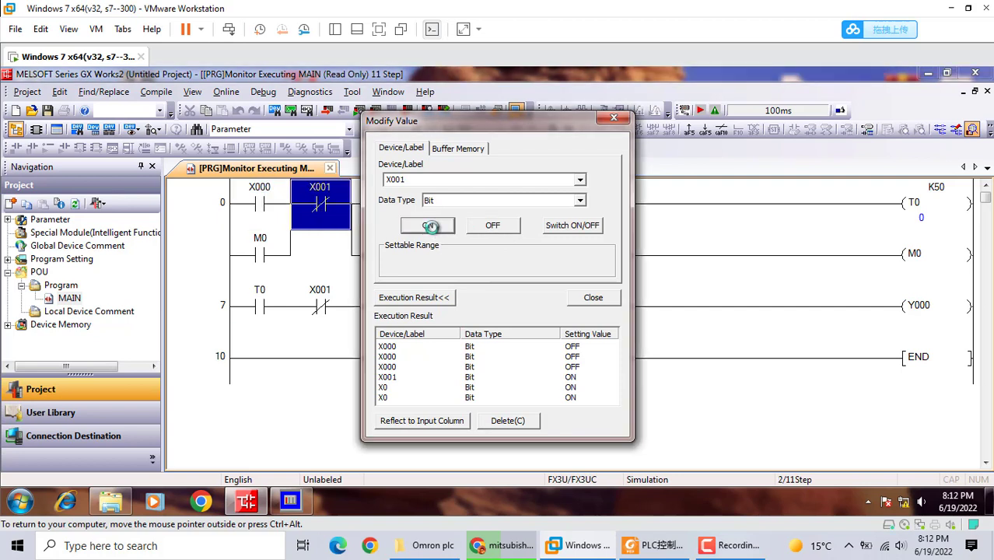
left_click(492, 226)
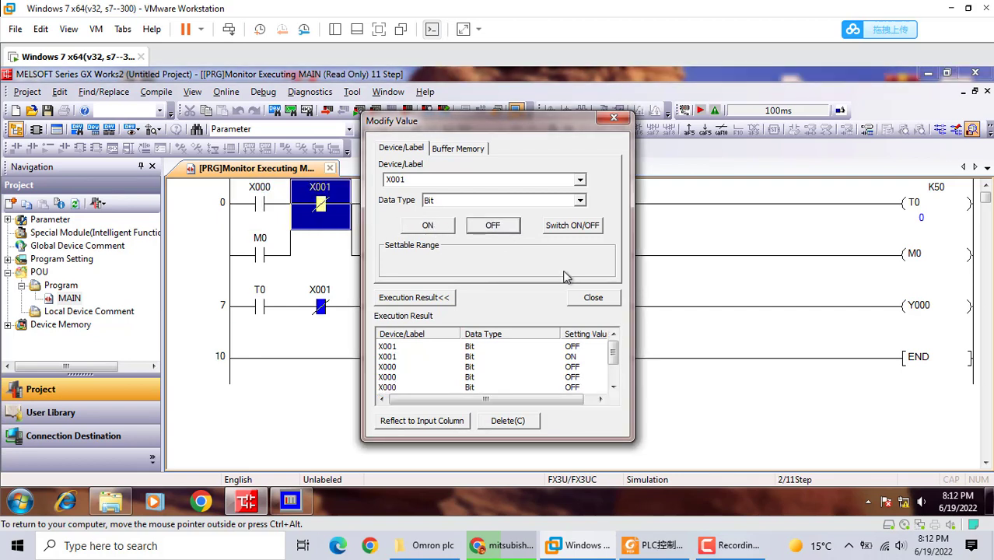
left_click(614, 118)
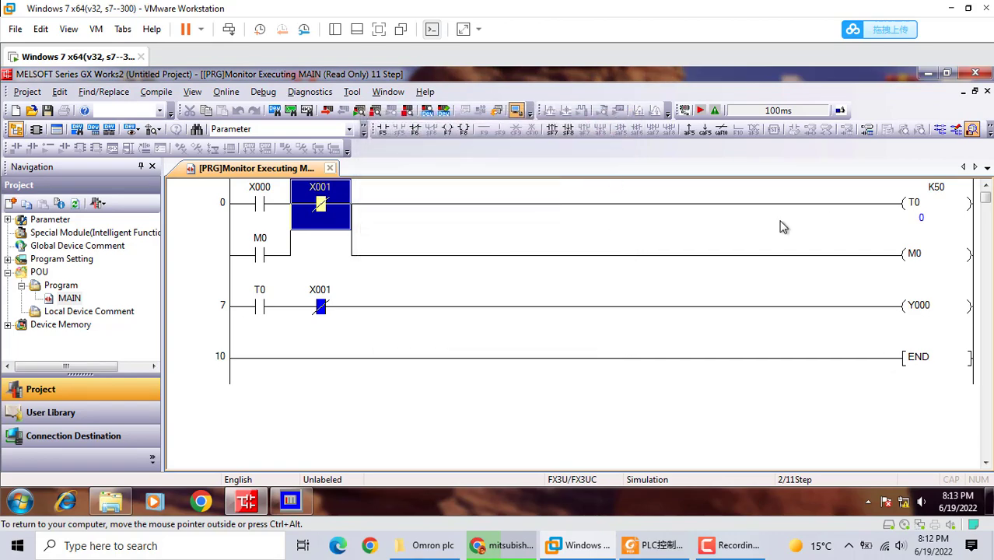
- Switch to MX OPC Configurator and create a new configuration database named opctest
left_click(928, 73)
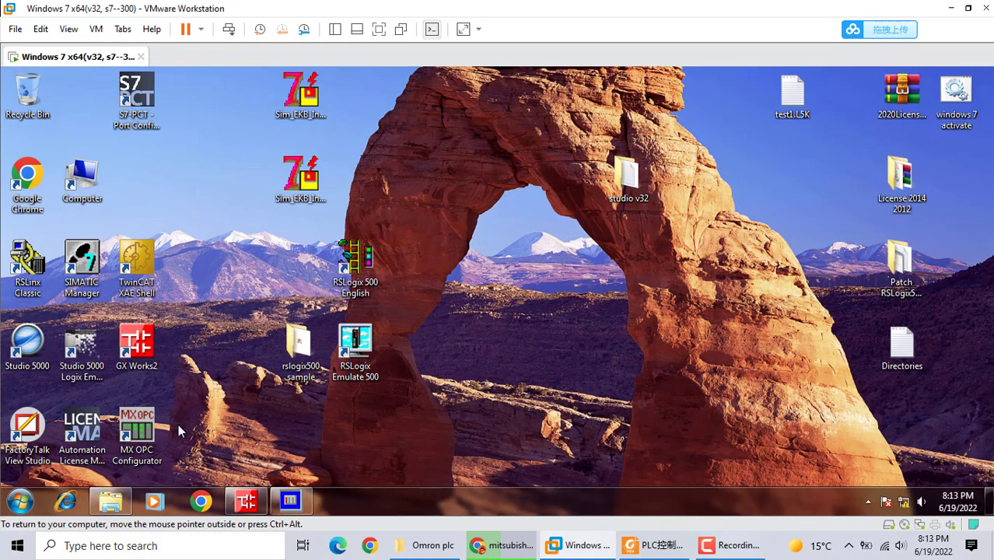
double_click(155, 432)
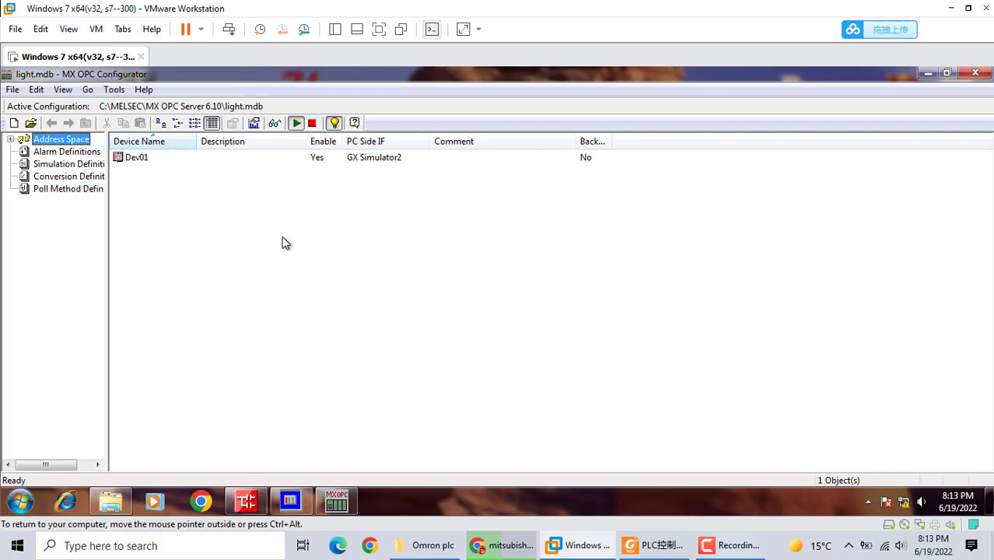
left_click(14, 123)
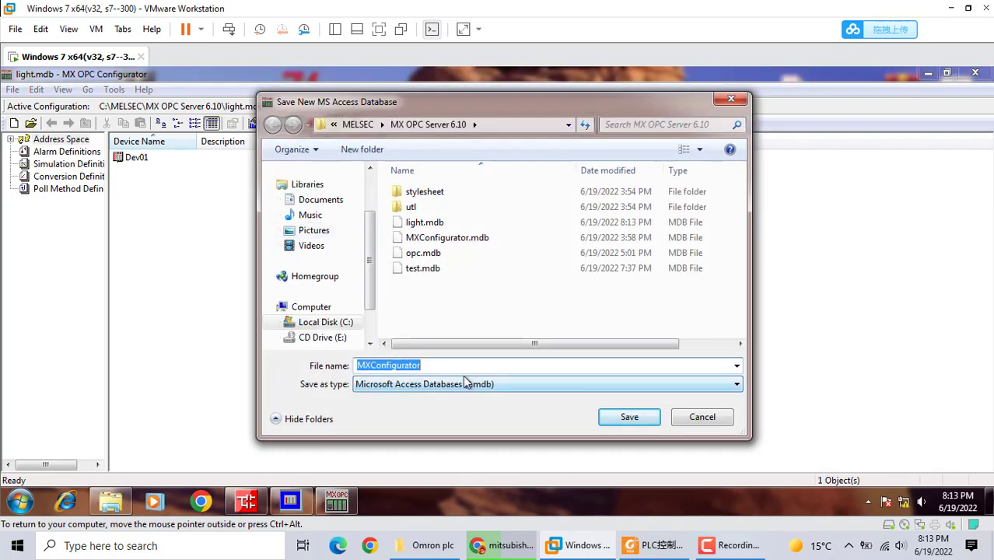
type("o")
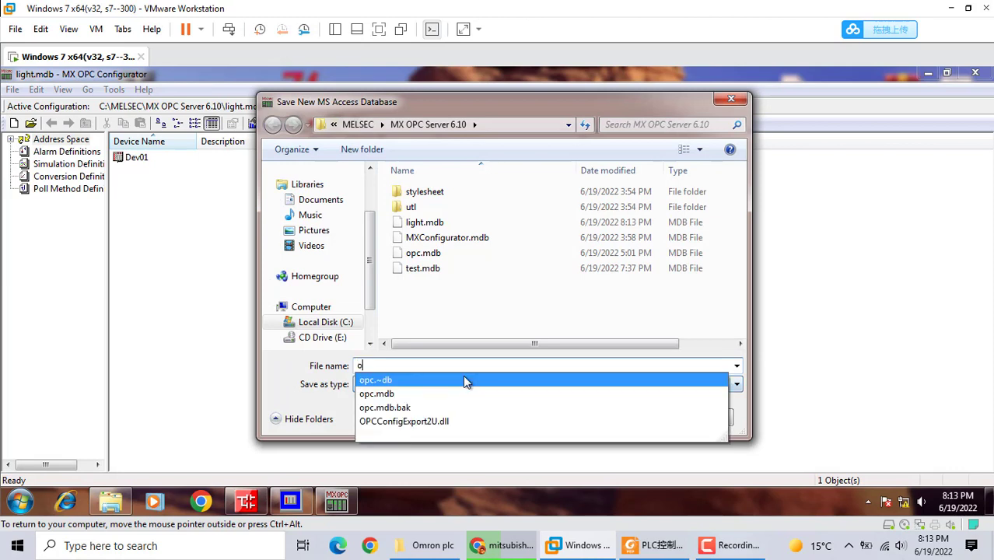
type("pc")
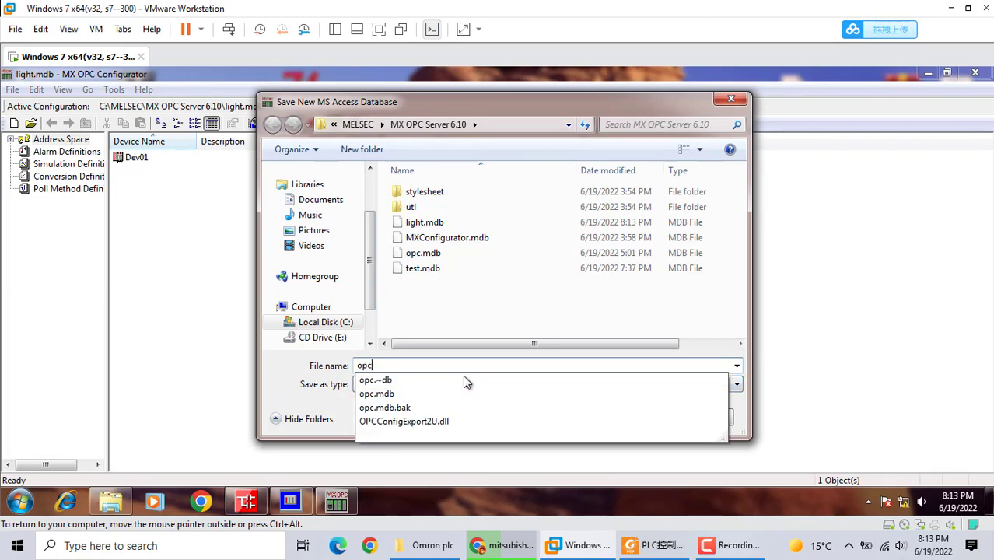
type("test")
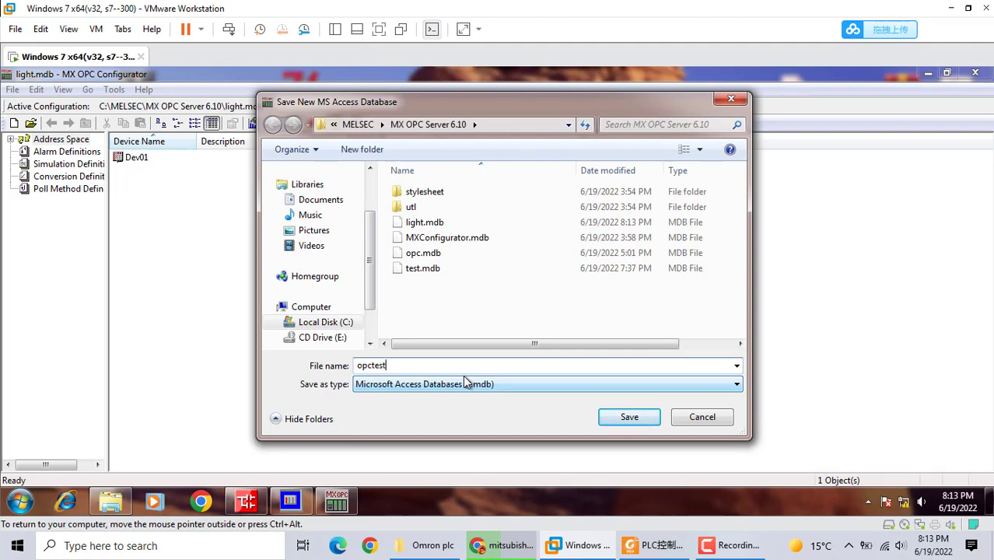
left_click(632, 420)
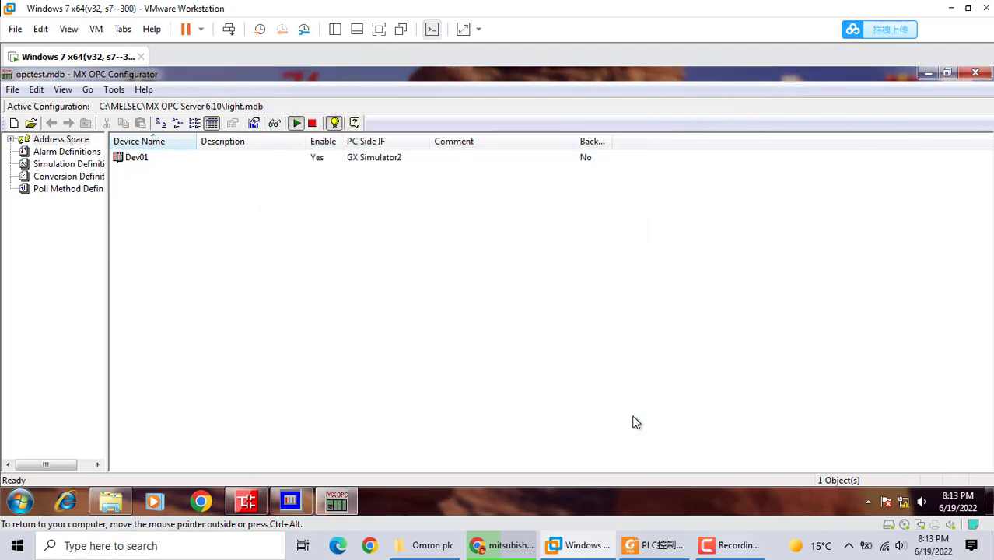
- Add an MX device to the address space, using GX Simulator2 as the PC side interface and FXCPU as the CPU series
right_click(69, 140)
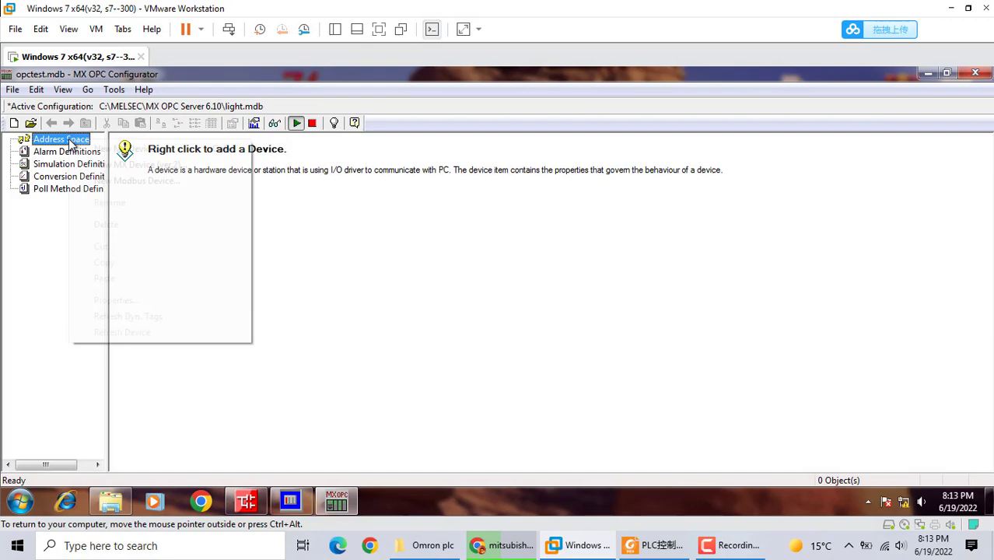
left_click(113, 152)
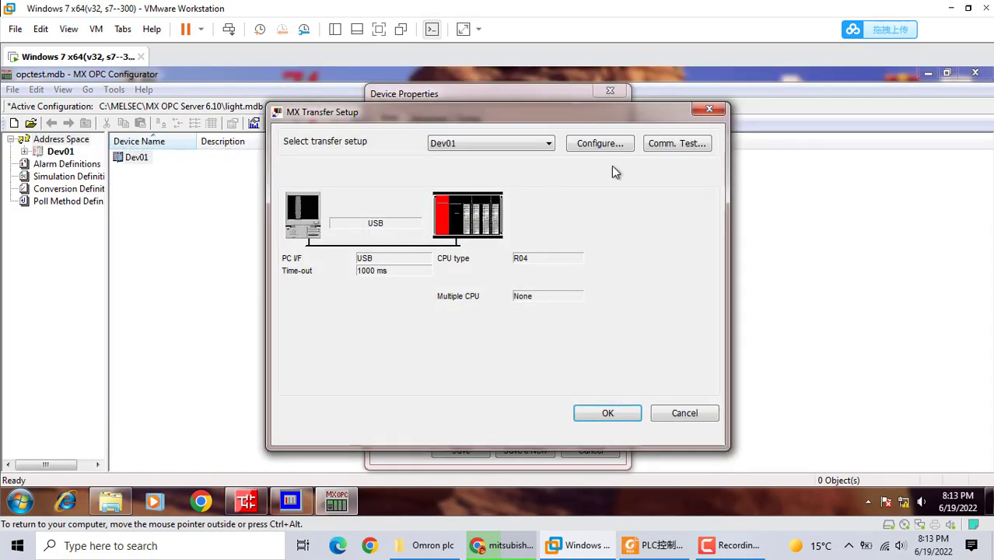
left_click(576, 145)
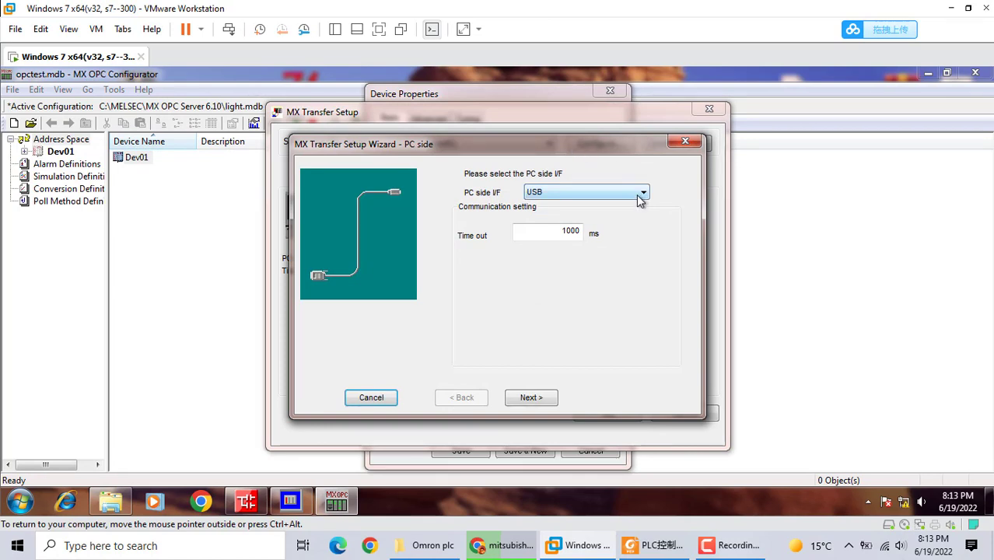
left_click(637, 194)
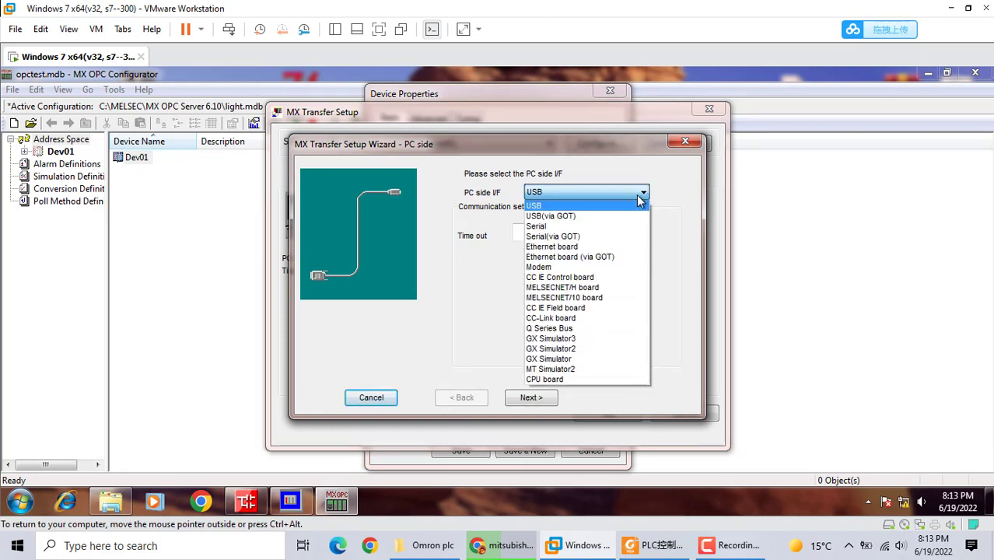
left_click(550, 352)
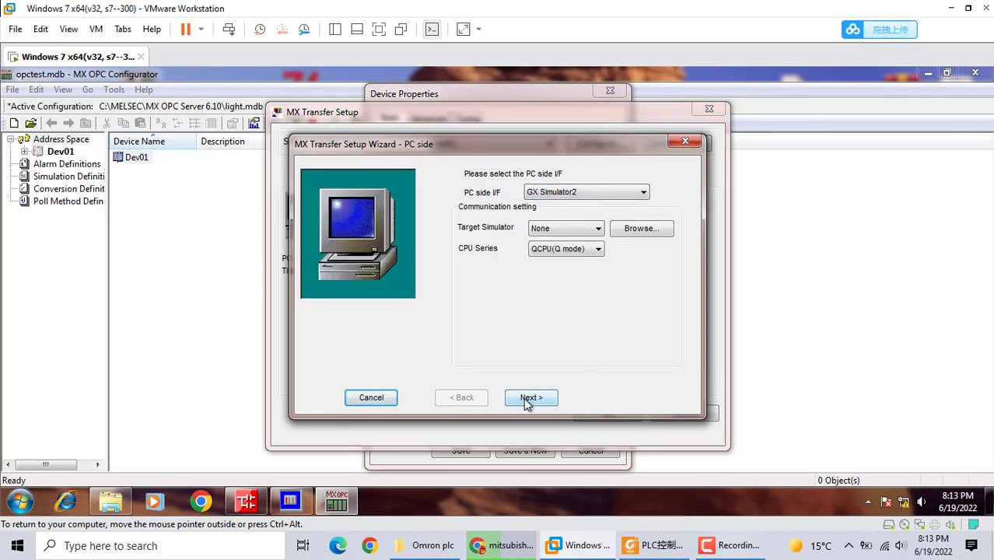
left_click(593, 248)
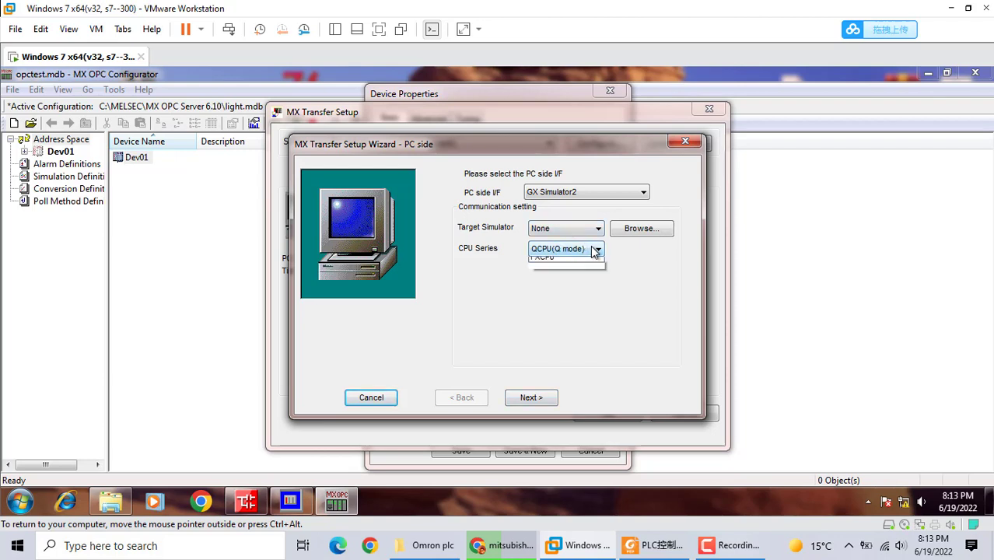
left_click(551, 284)
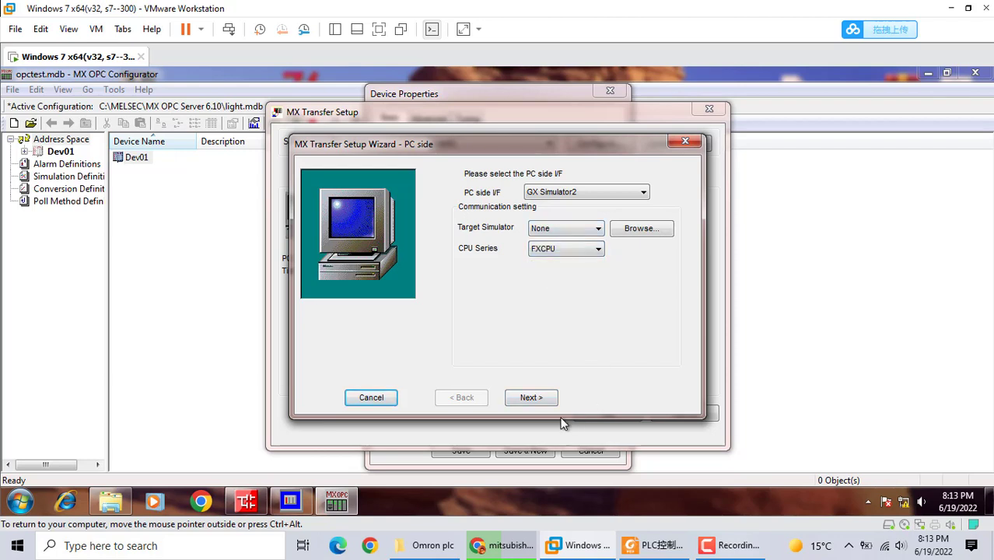
left_click(535, 398)
left_click(534, 398)
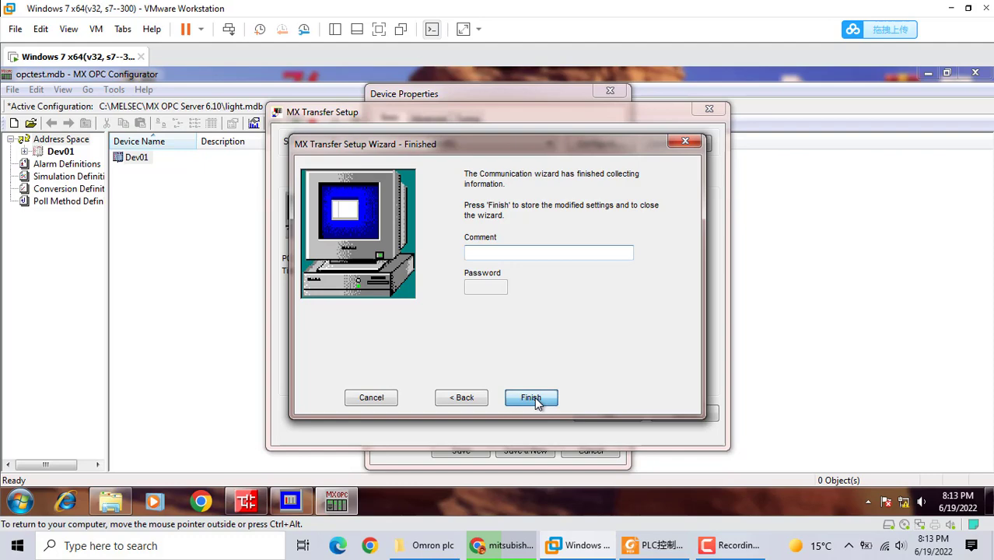
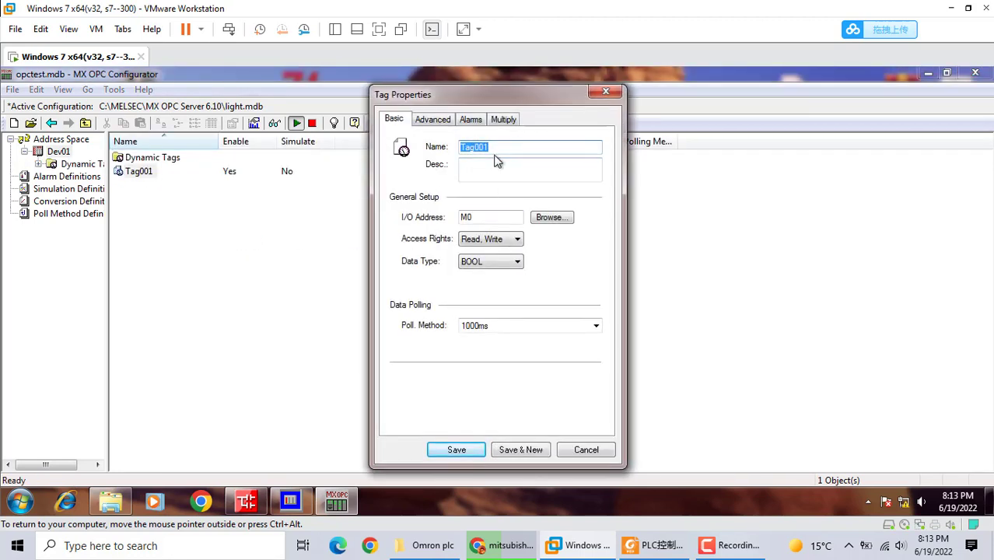
- Name the new tag under Dev01 start and set its I/O address to X0
type("start")
left_click(504, 218)
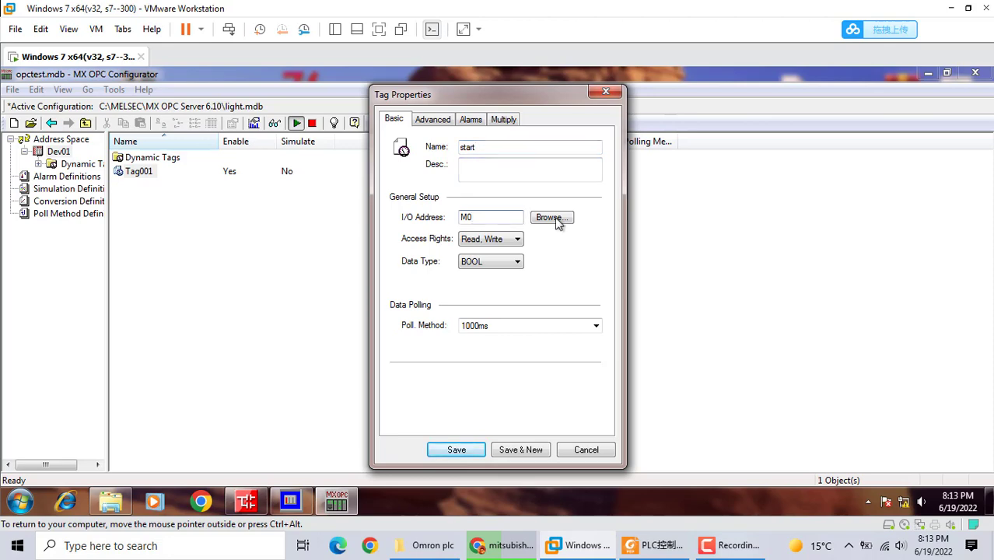
left_click(556, 221)
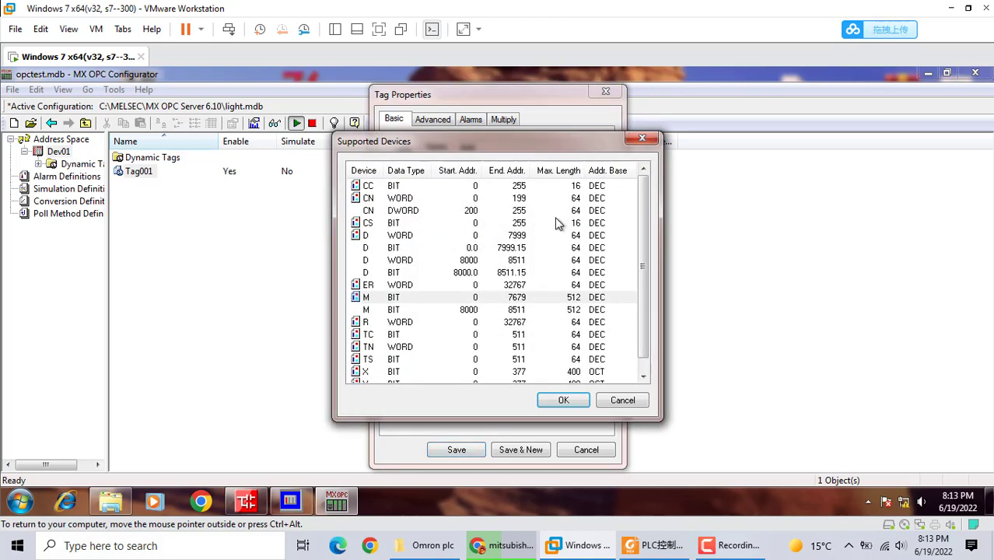
left_click(624, 401)
left_click(480, 219)
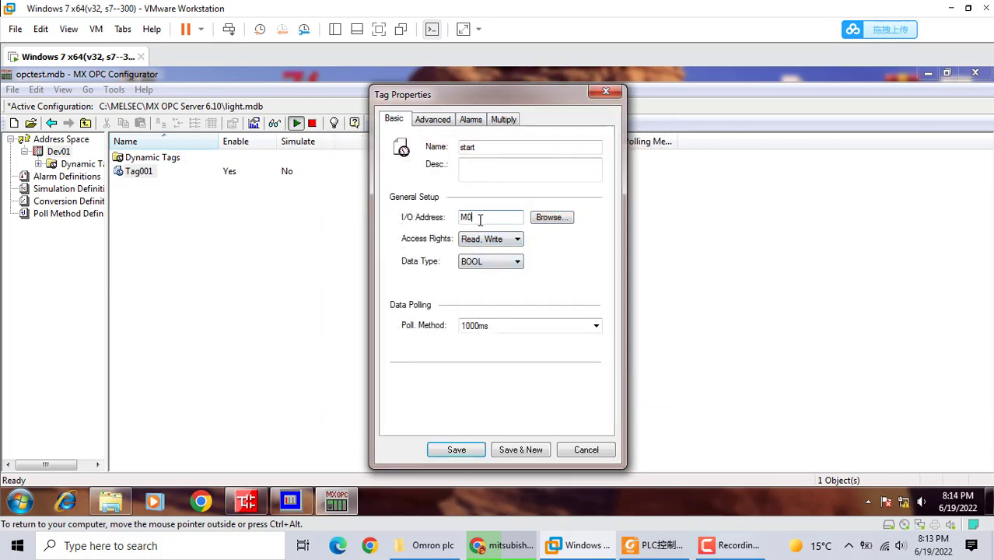
key("BackSpace")
type("X0")
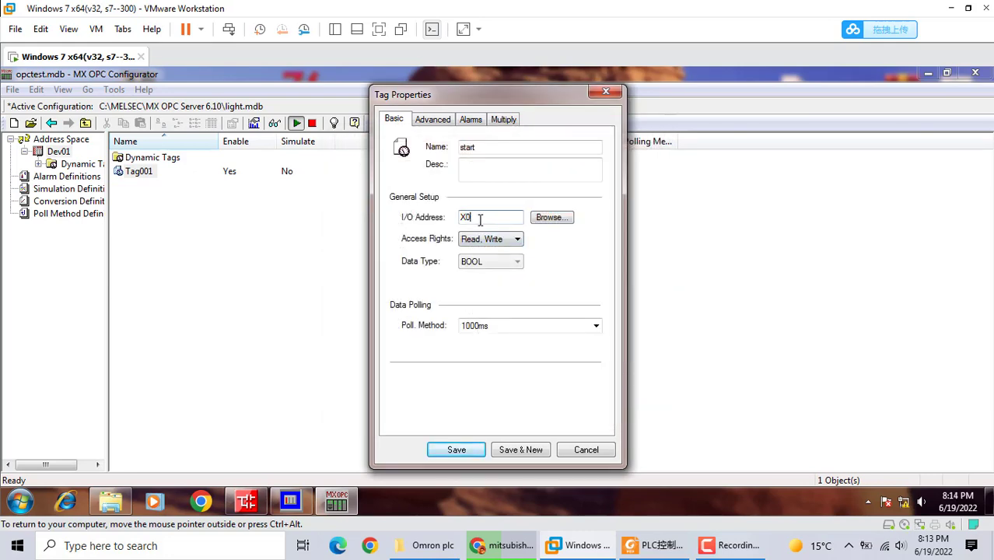
- Save the start tag and add a tag named stop with I/O address X1 under Dev01
left_click(458, 452)
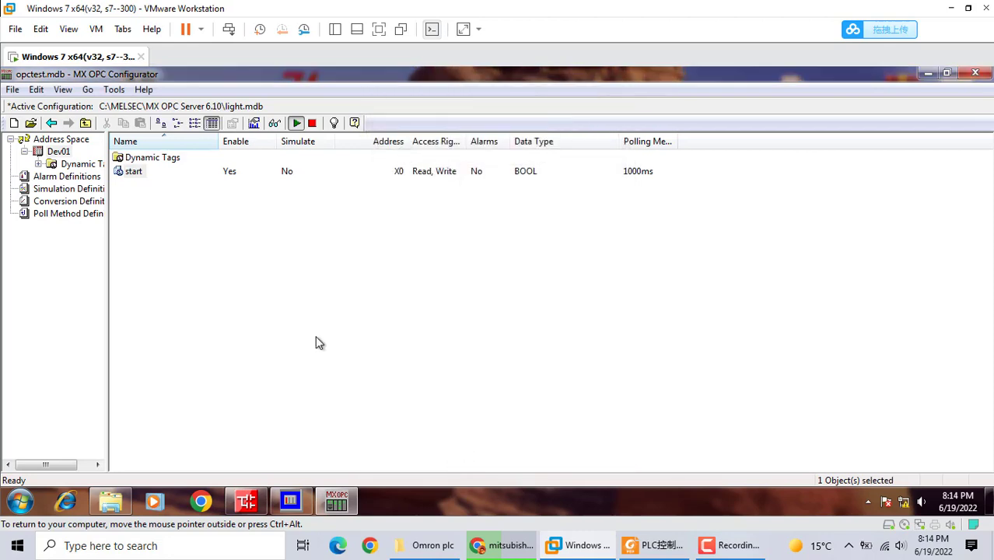
right_click(179, 214)
left_click(239, 244)
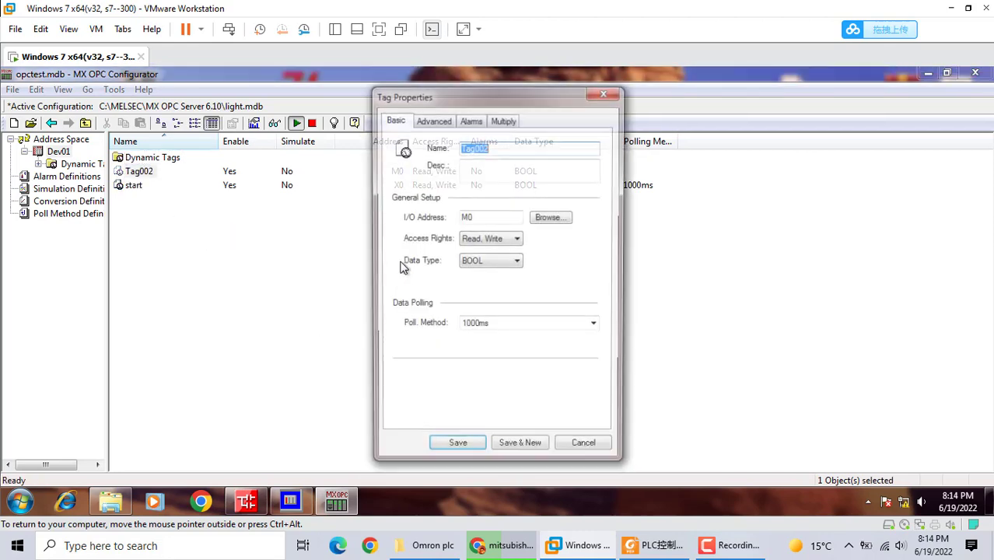
type("stop")
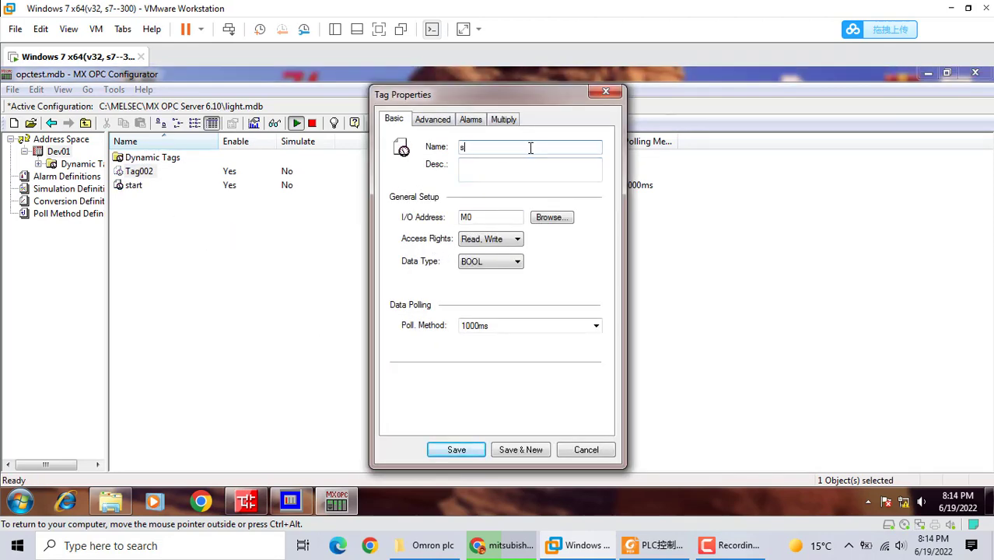
double_click(510, 218)
type("X1")
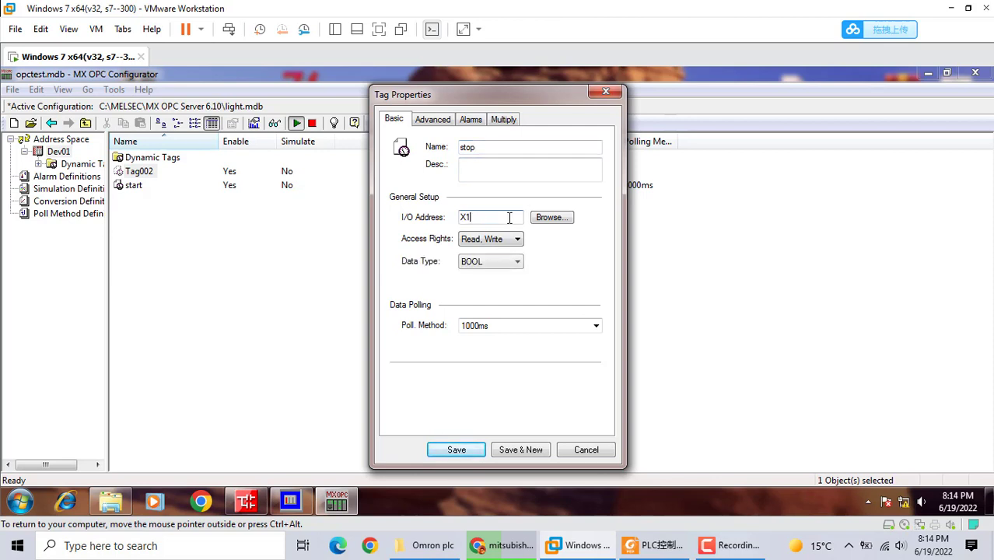
left_click(456, 449)
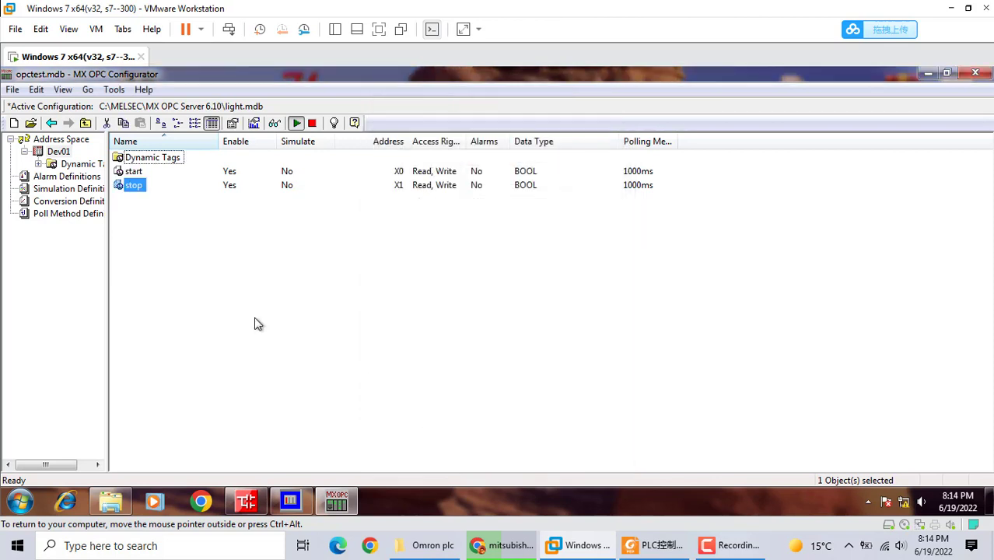
- Add a data tag named motor with I/O address Y0 under Dev01 and save it
right_click(200, 285)
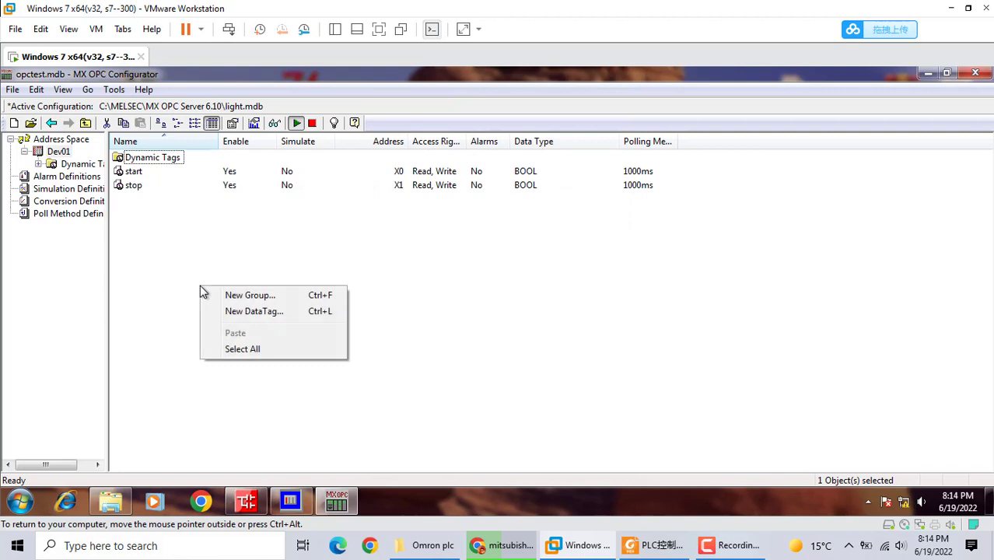
left_click(253, 311)
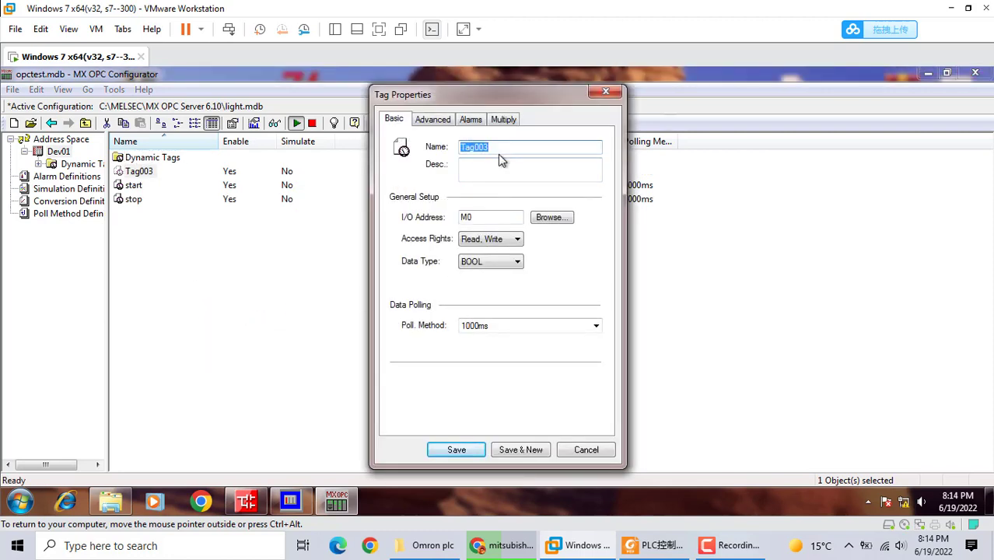
type("motor")
left_click(497, 220)
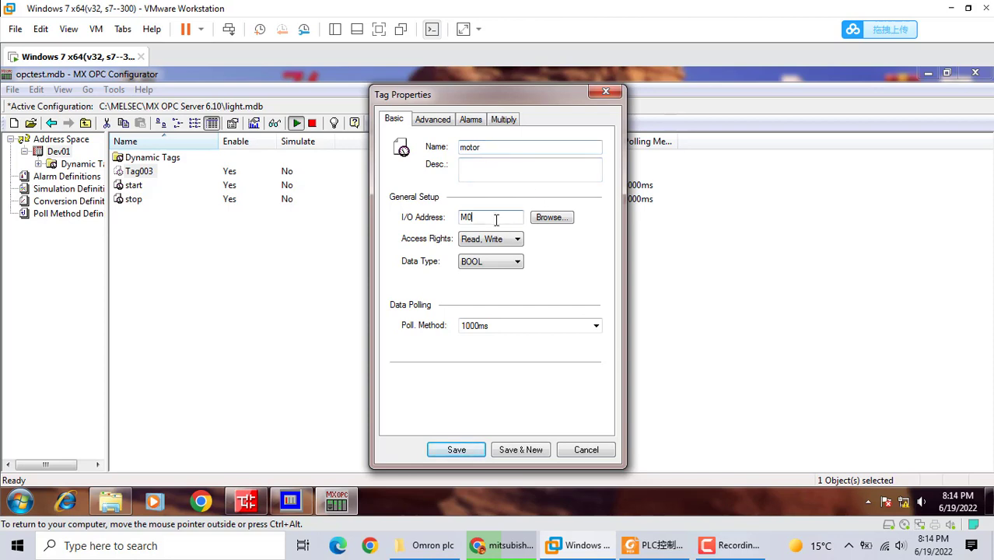
key("BackSpace")
key("BackSpace")
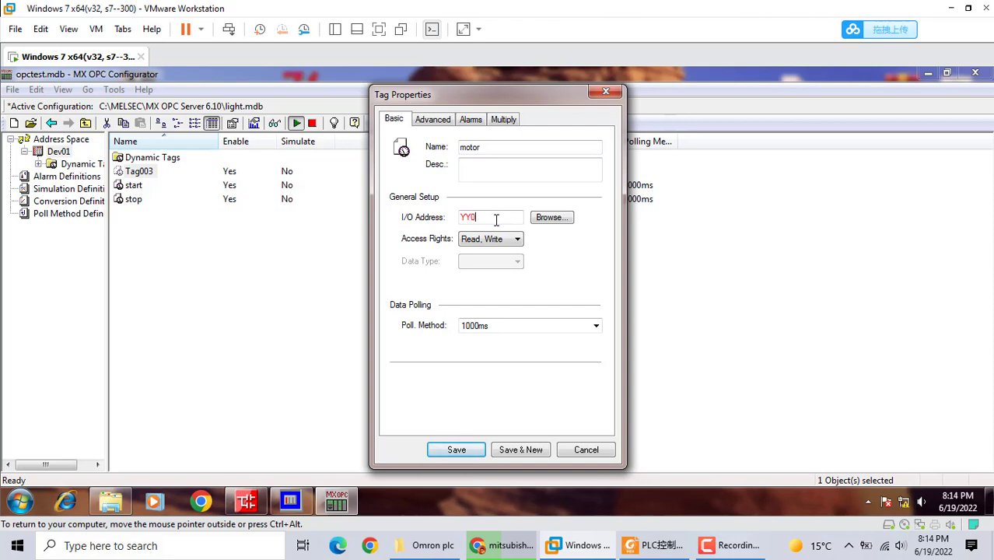
type("Y0")
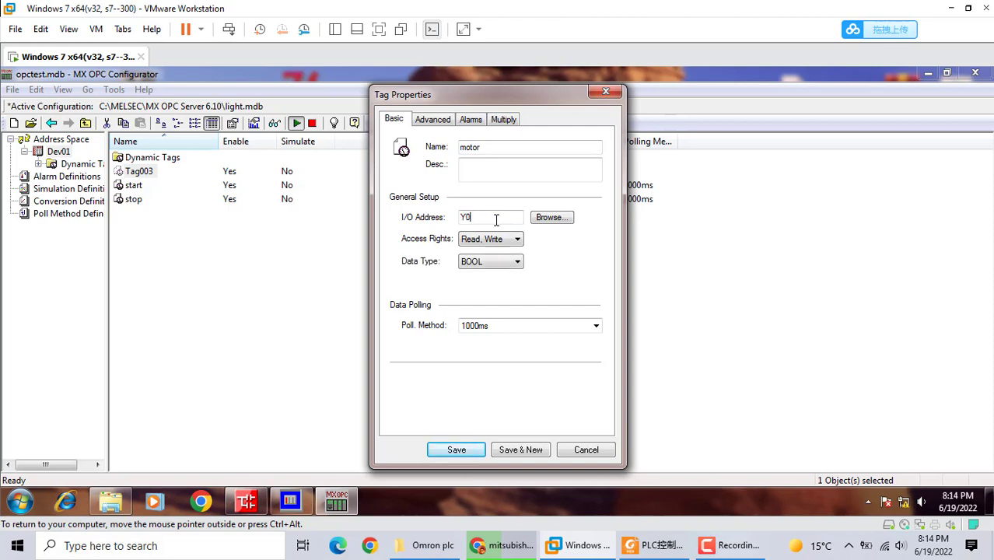
left_click(456, 452)
- Add a data tag named time under Dev01, choosing the TN WORD device with I/O address TN0, and save it
right_click(189, 255)
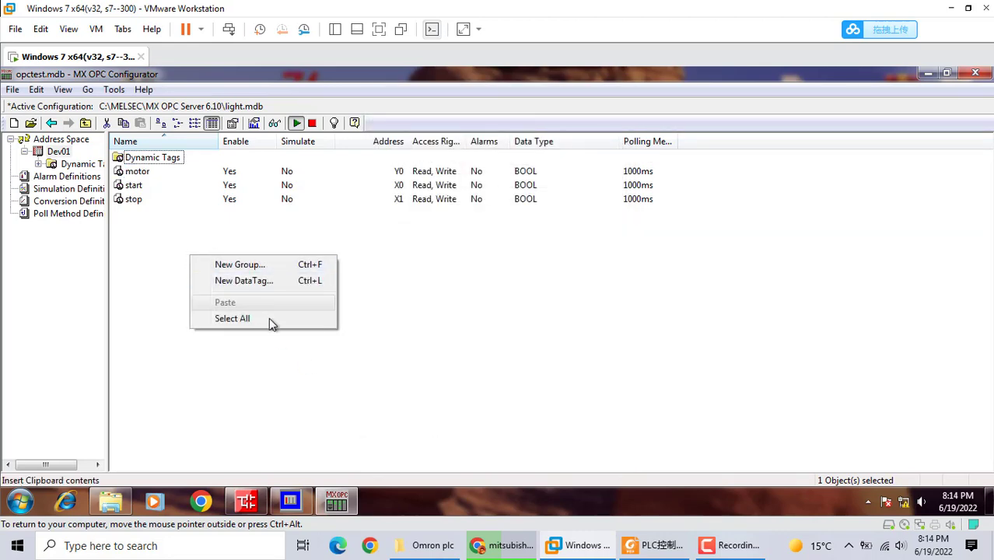
left_click(265, 282)
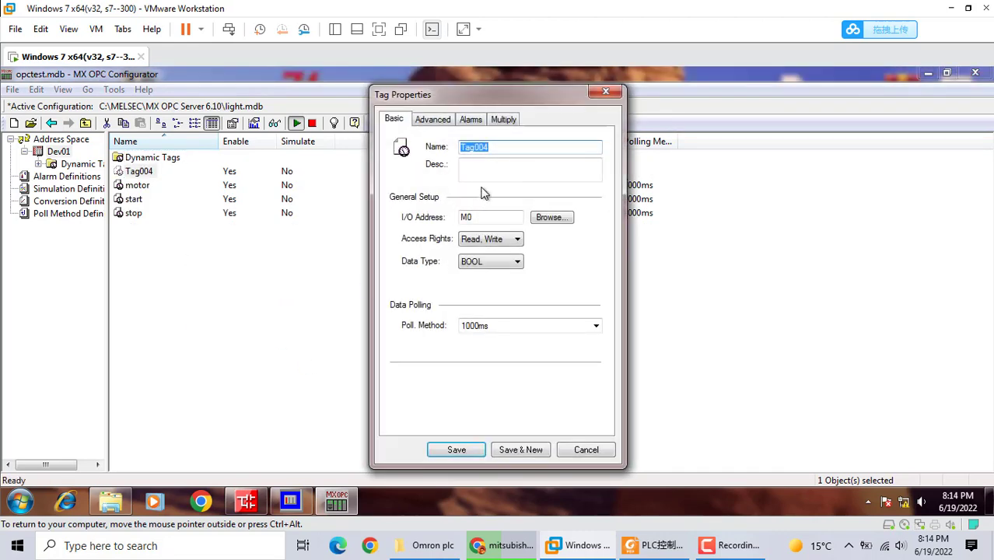
type("l")
left_click(552, 217)
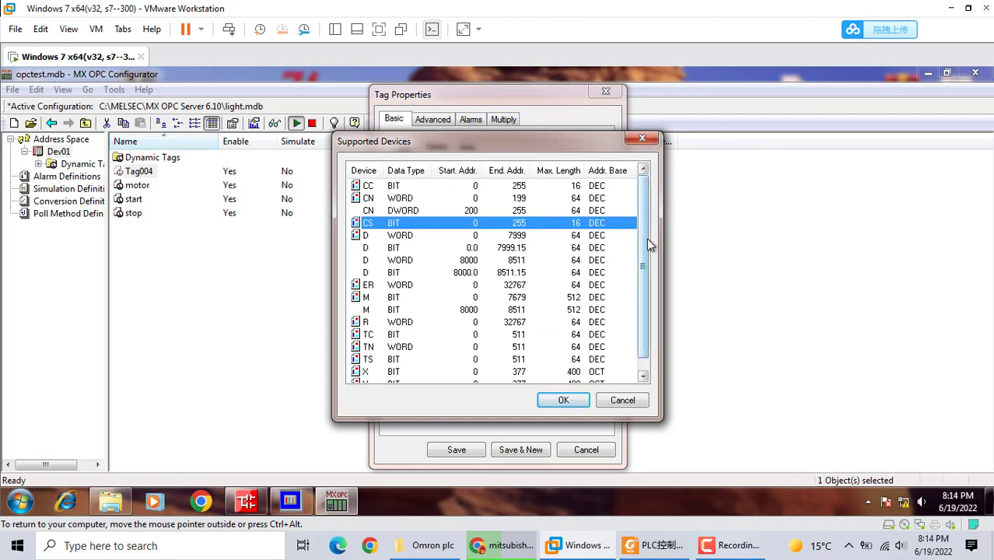
left_click_drag(644, 246, 644, 261)
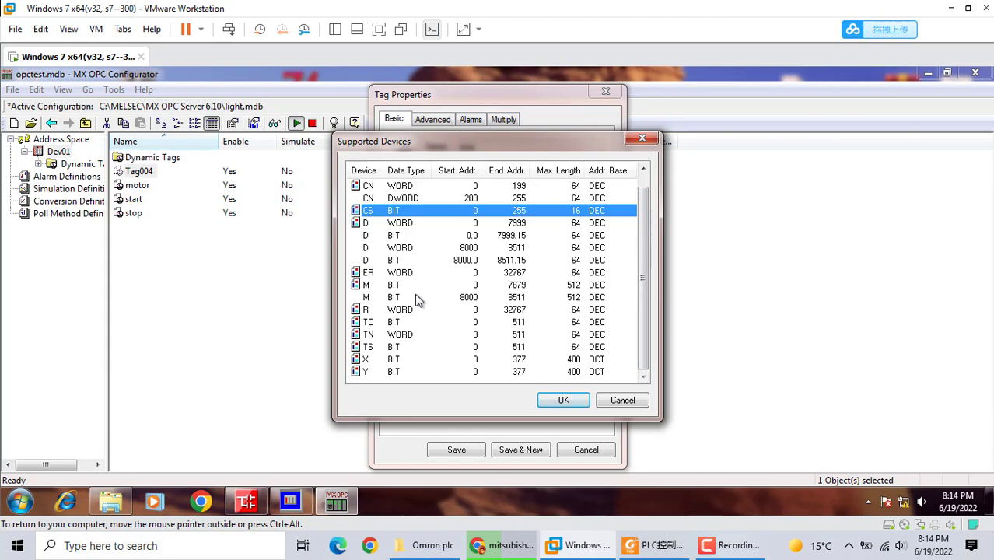
left_click(397, 336)
left_click(560, 402)
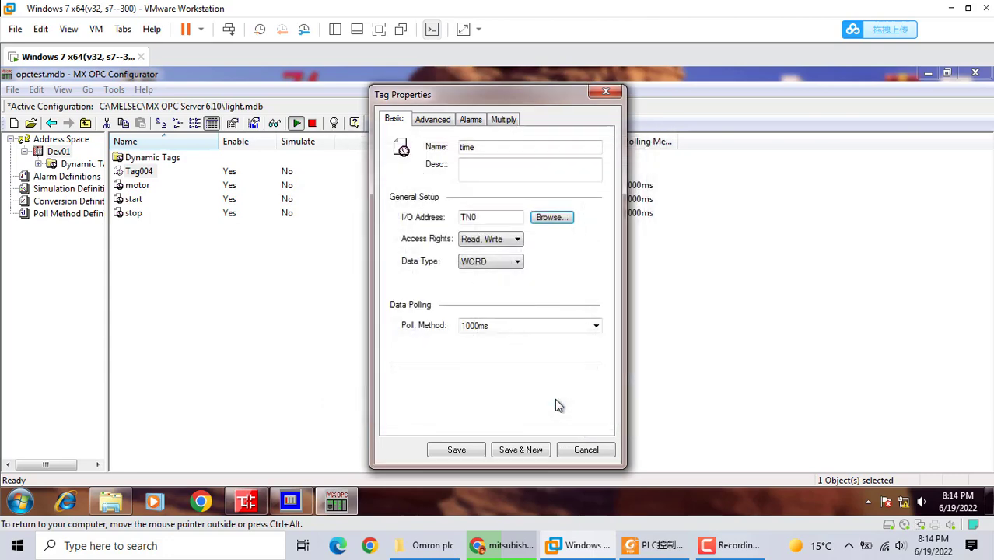
left_click(456, 450)
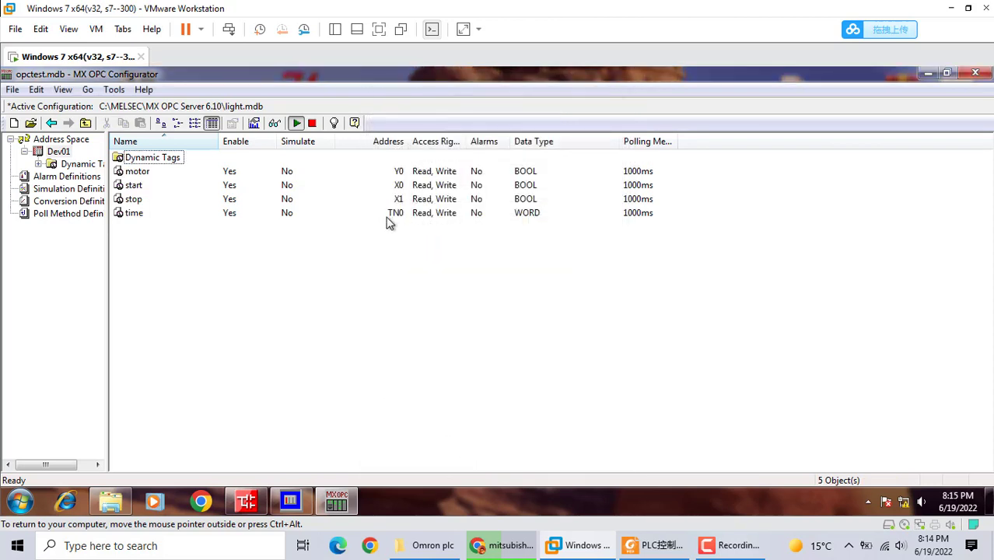
- Turn on tag monitoring with opctest.mdb set as the active database, and display the tags of Dev01
left_click(275, 124)
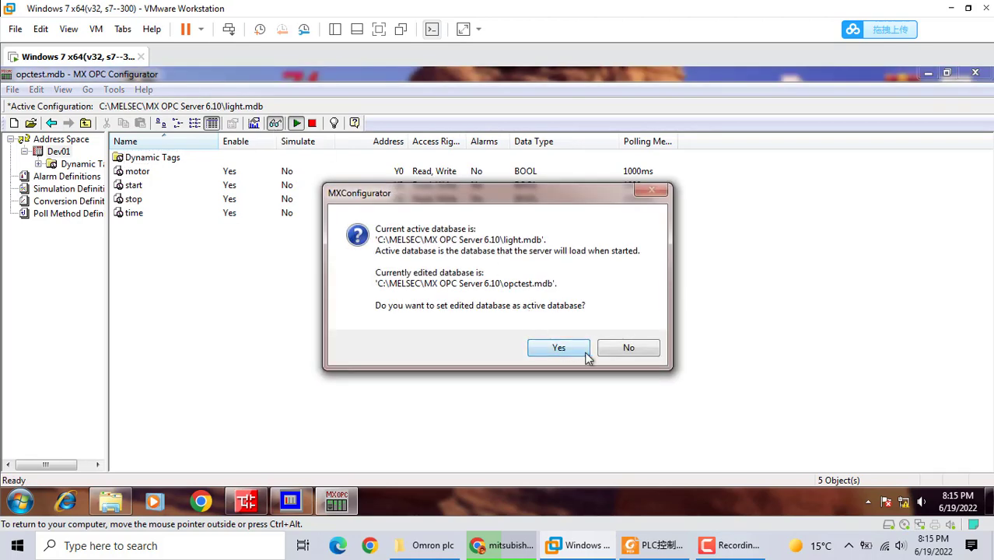
left_click(559, 348)
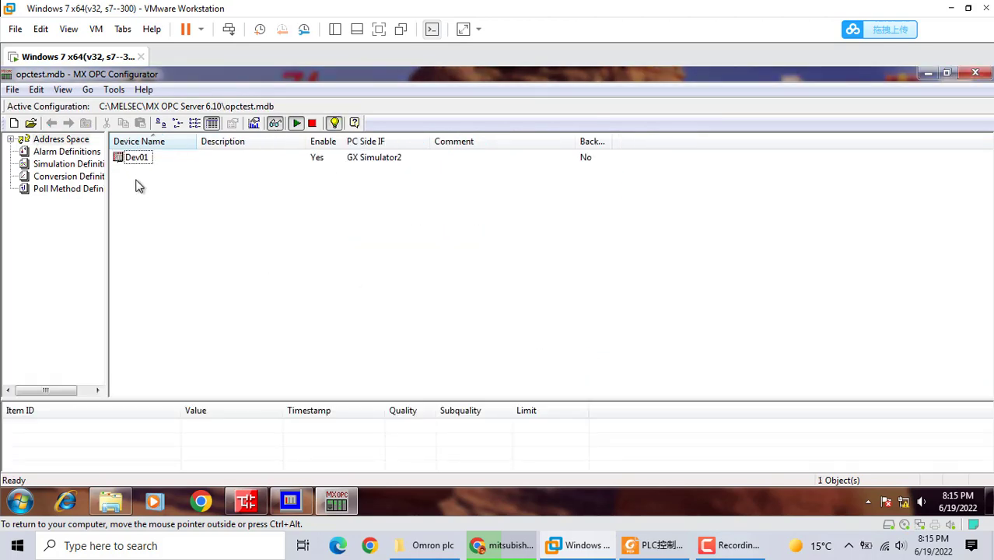
double_click(134, 157)
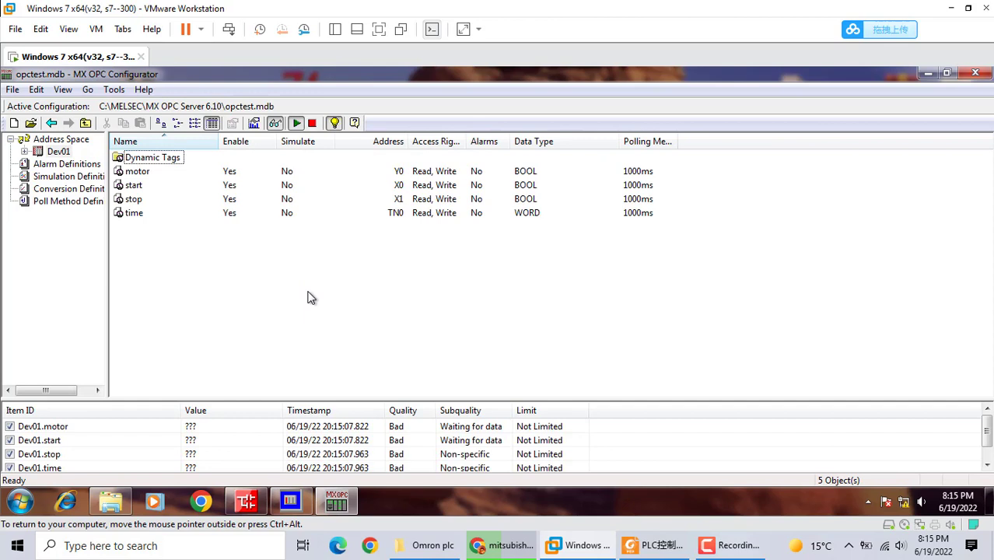
- Switch to GX Works2 and set start input X000 to ON in the monitored ladder program
mouse_move(251, 504)
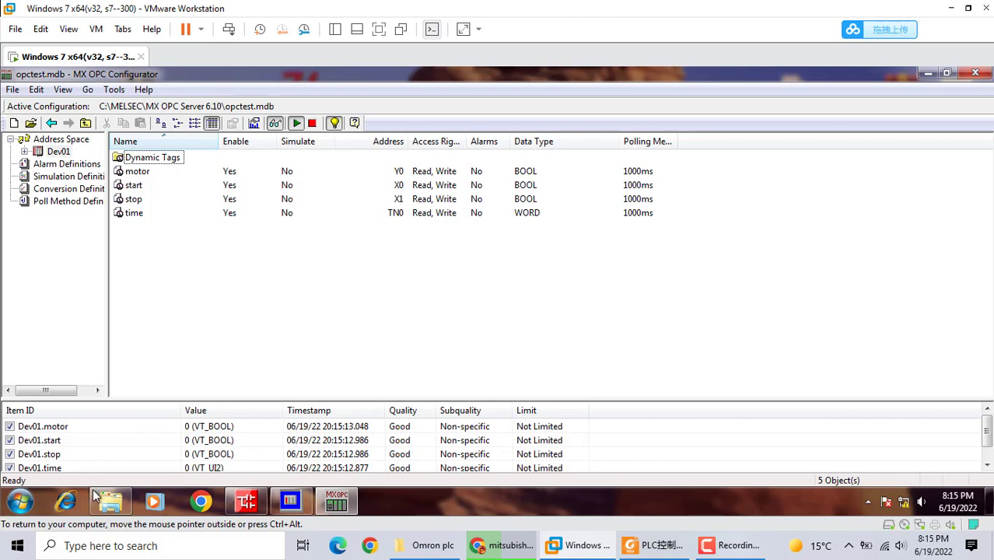
left_click(247, 504)
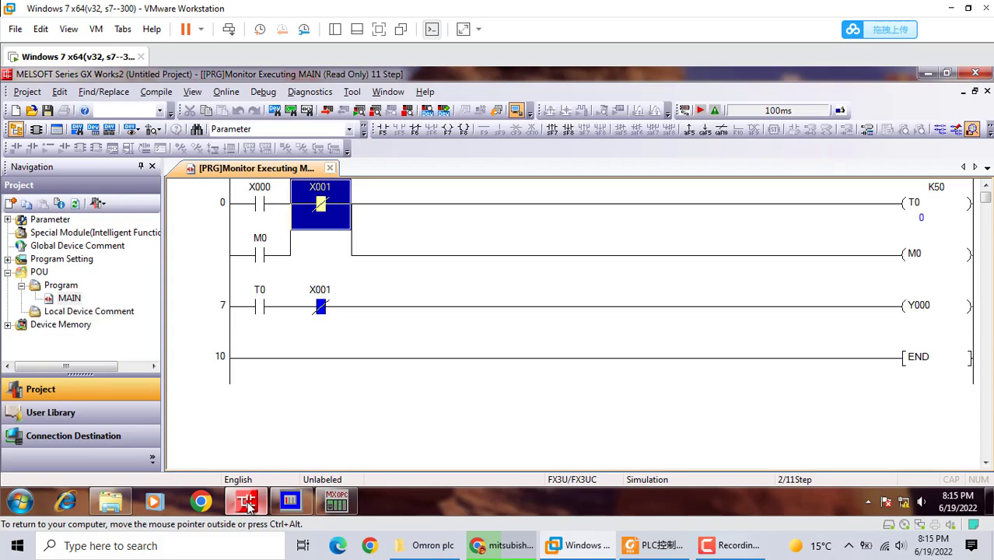
left_click(444, 113)
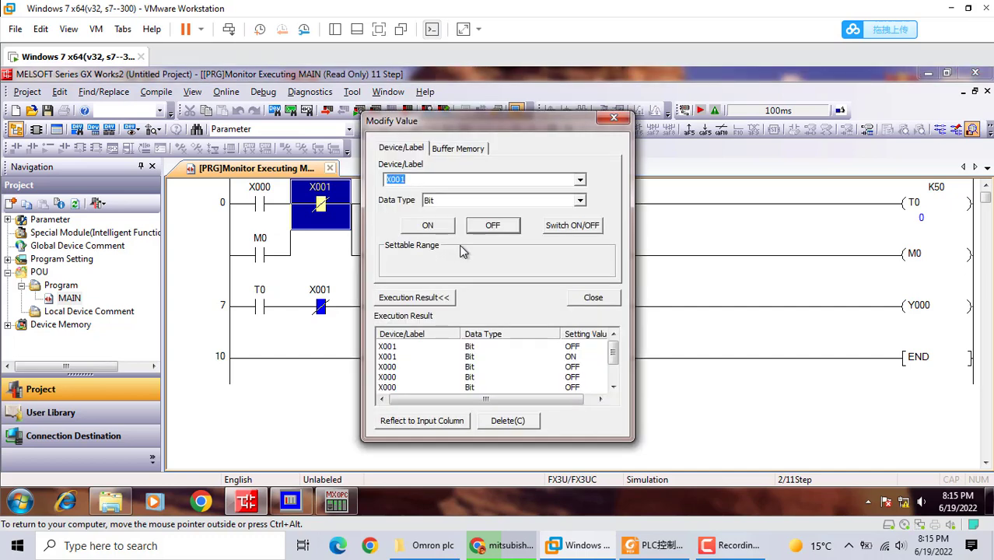
left_click(270, 201)
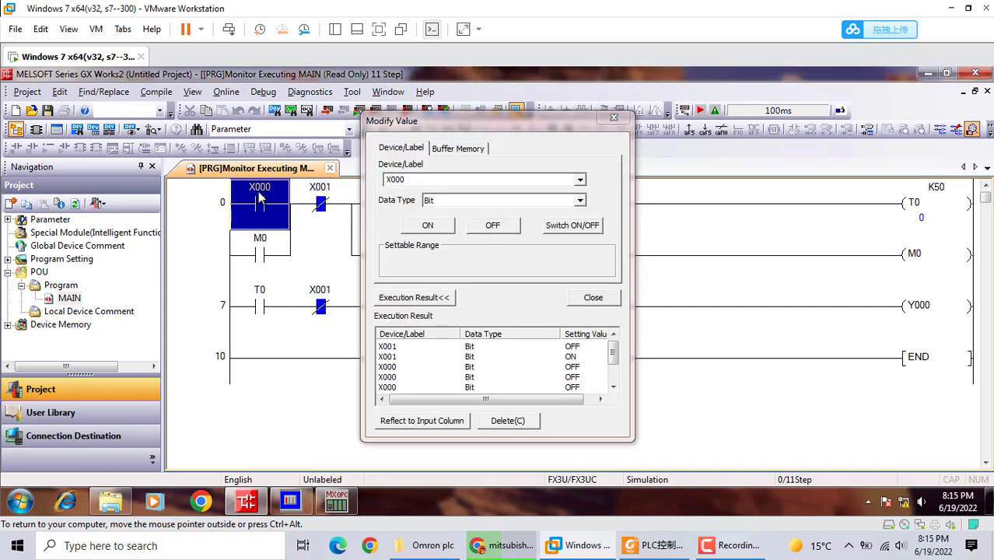
left_click(434, 225)
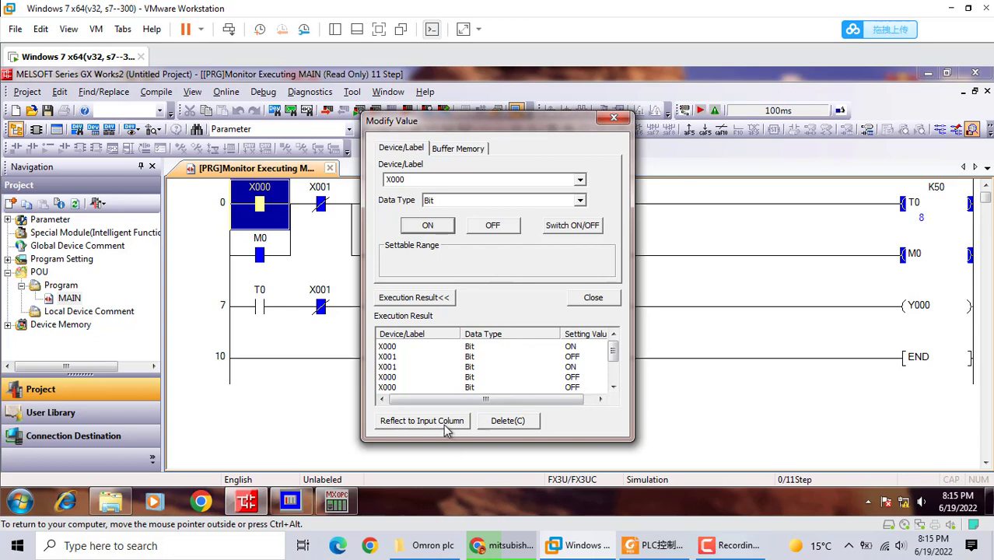
- Switch to MX OPC Configurator and check the live values of the Dev01 tags, including time, then minimize it
left_click(336, 502)
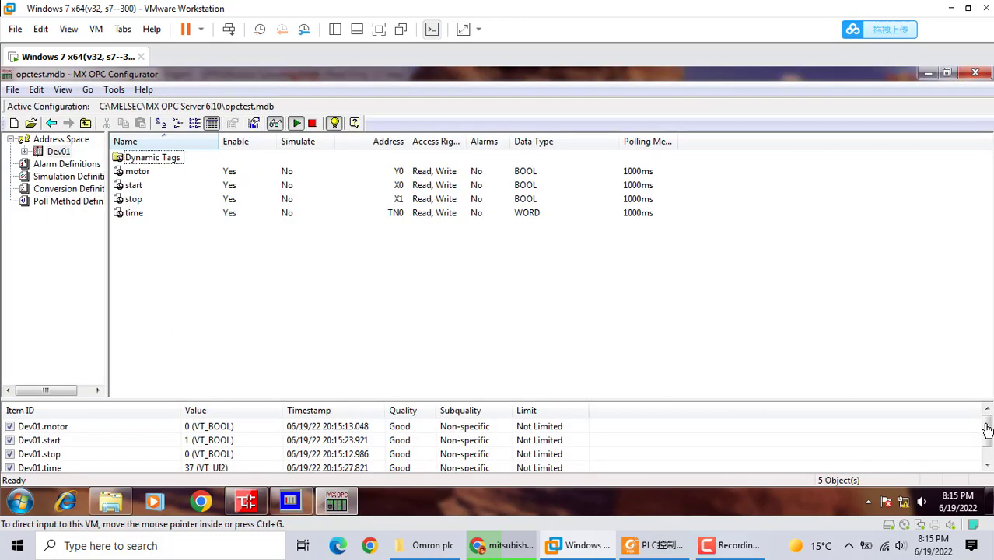
left_click(988, 453)
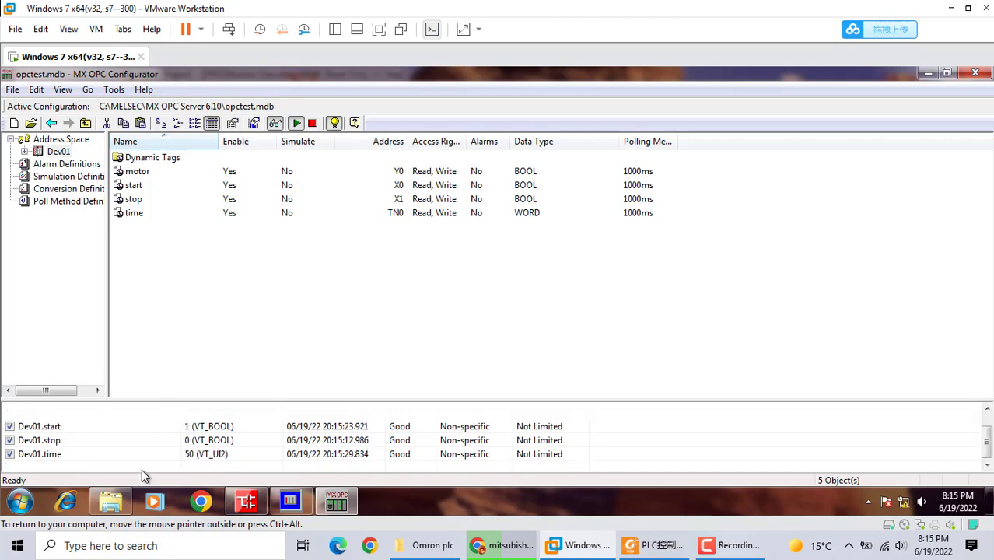
left_click(928, 75)
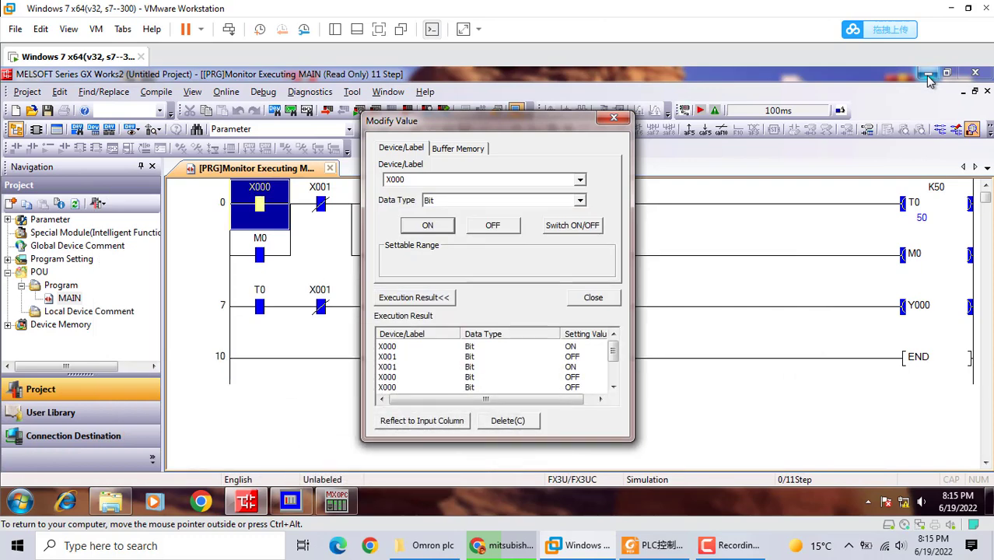
- Close the Modify Value dialog, minimize GX Works2 and launch FactoryTalk View Studio for Machine Edition
left_click(525, 420)
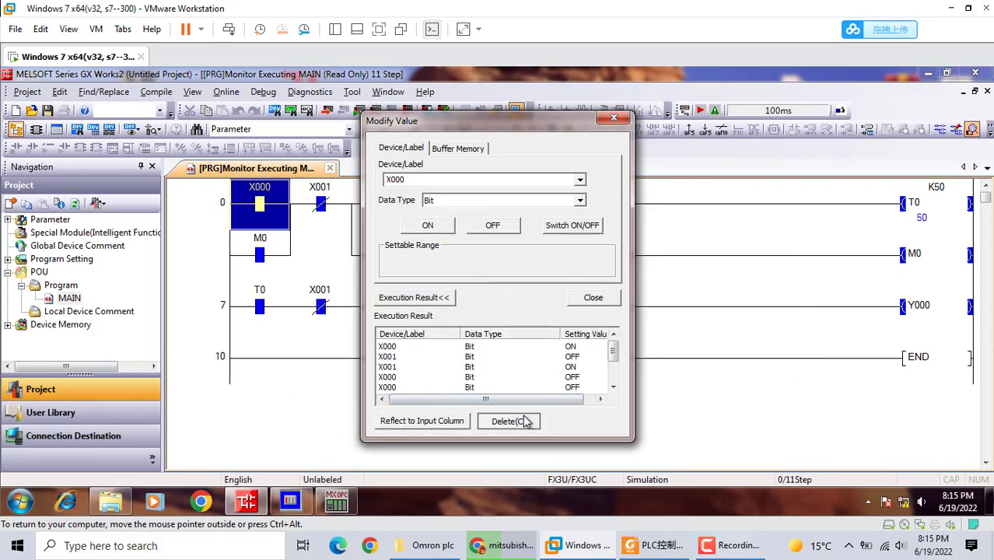
left_click(617, 116)
left_click(927, 74)
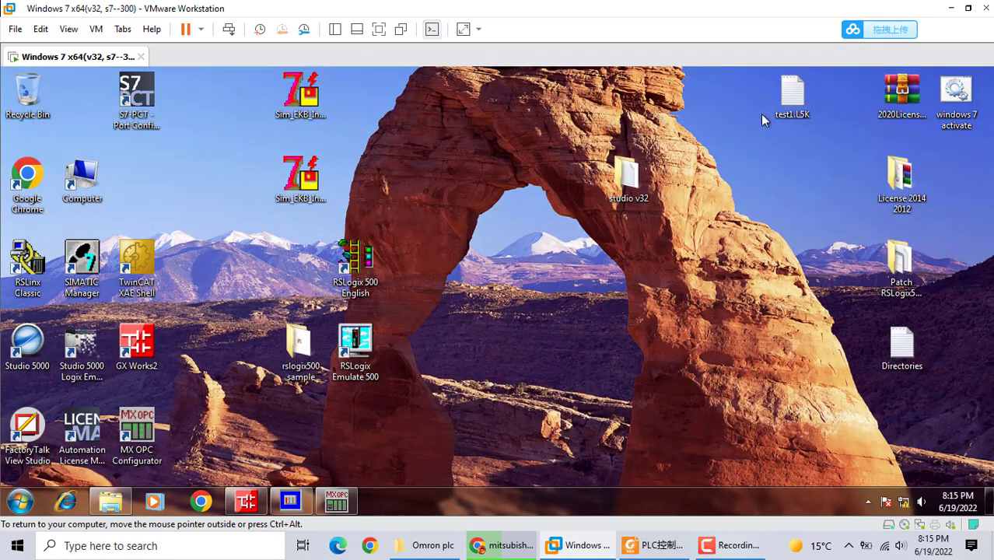
double_click(20, 443)
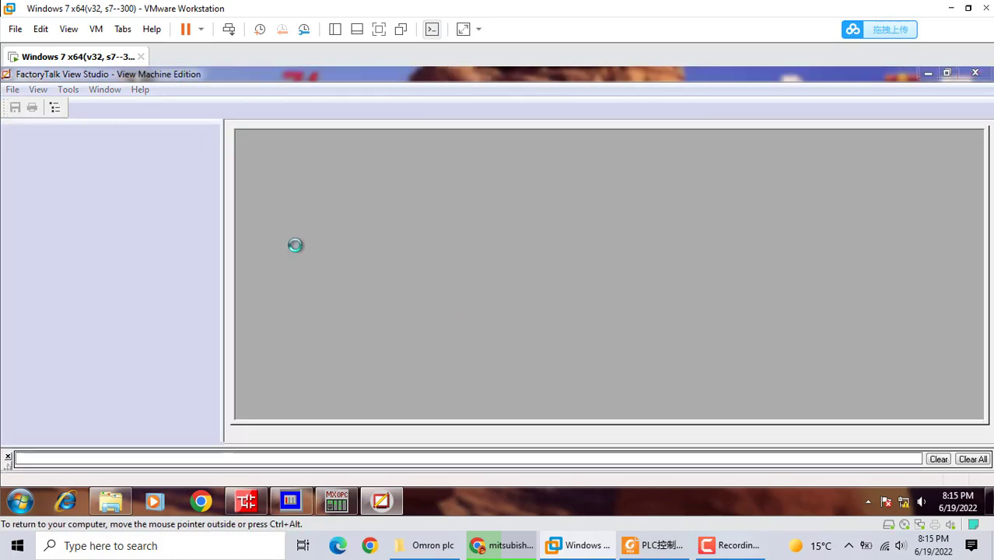
left_click(369, 147)
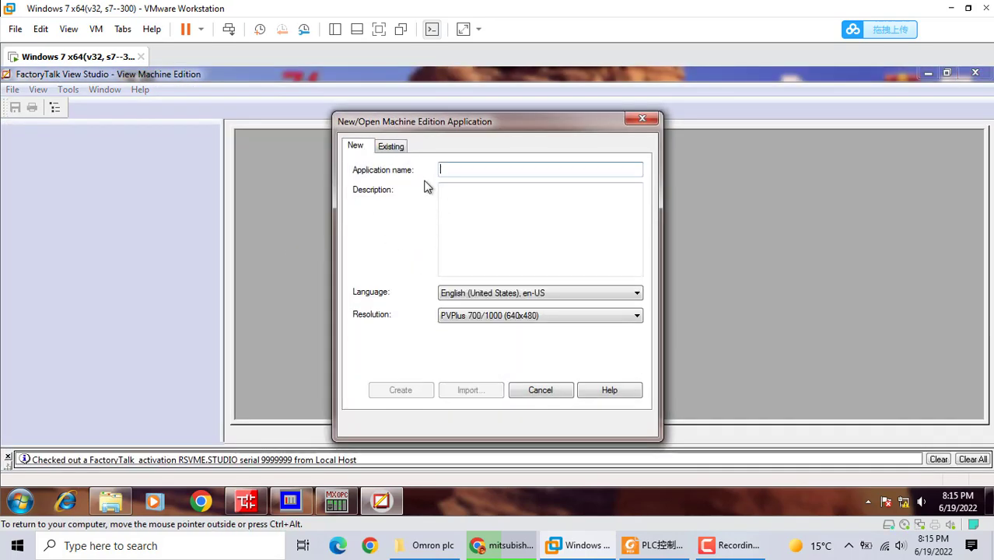
- Look through the existing Machine Edition applications and return to the settings for a new application
left_click(389, 146)
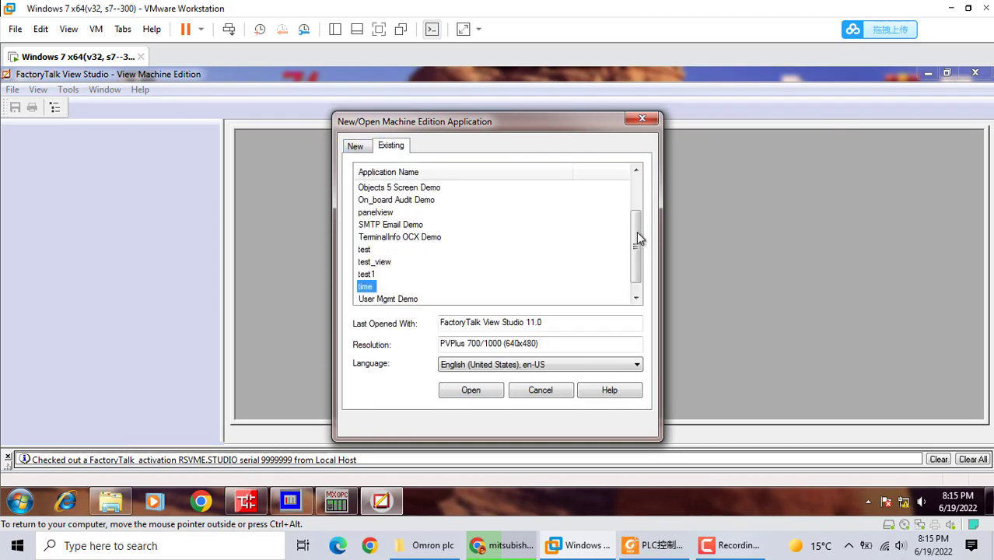
mouse_move(638, 231)
left_mouse_down()
mouse_move(639, 248)
mouse_move(639, 233)
left_mouse_up()
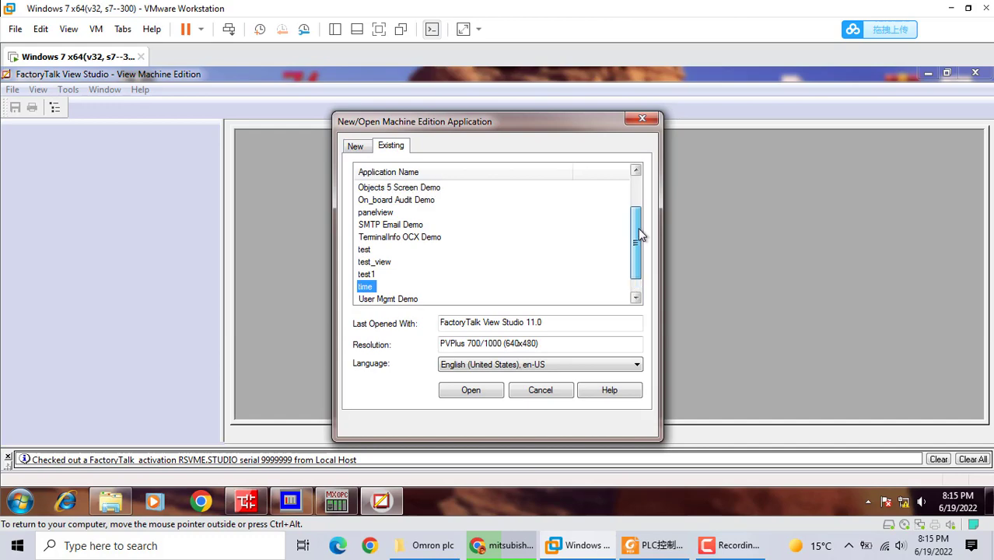
left_click(356, 147)
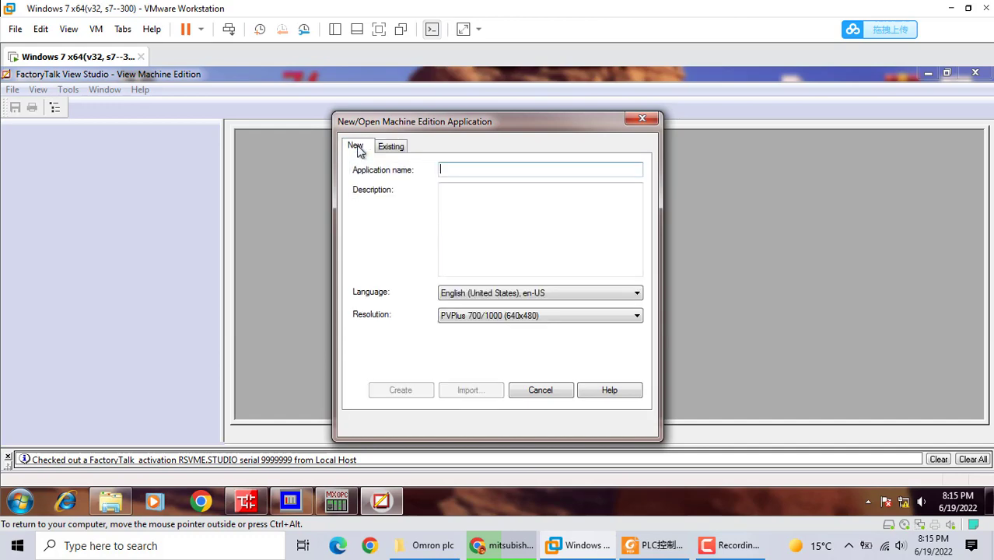
- Check the monitored ladder in GX Works2, return to FactoryTalk View Studio and create a Machine Edition application named opctest
left_click(263, 505)
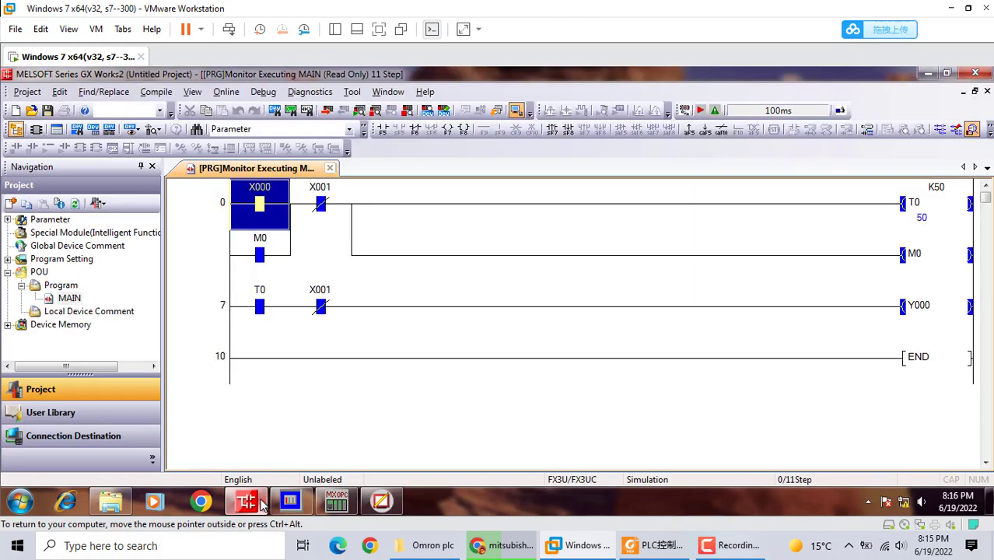
mouse_move(347, 509)
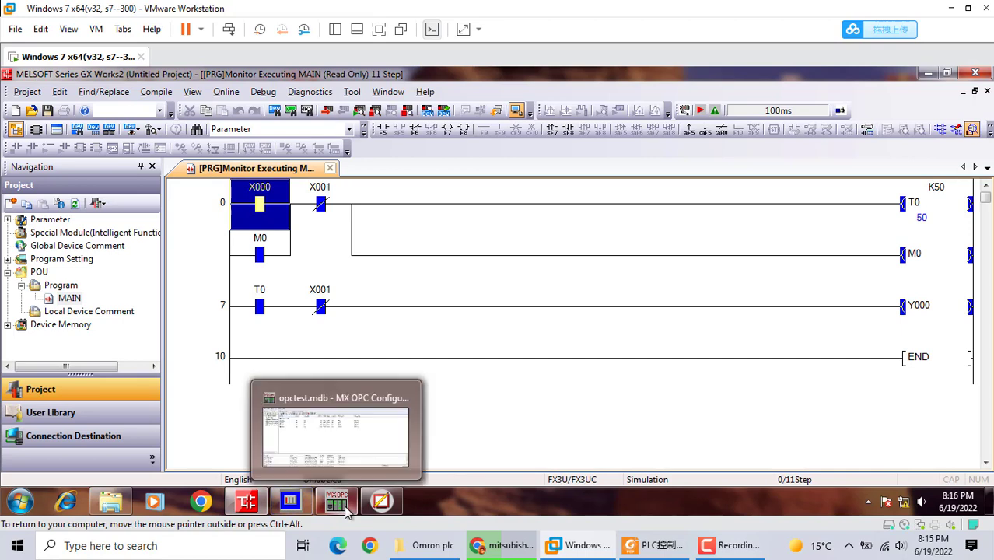
left_click(385, 508)
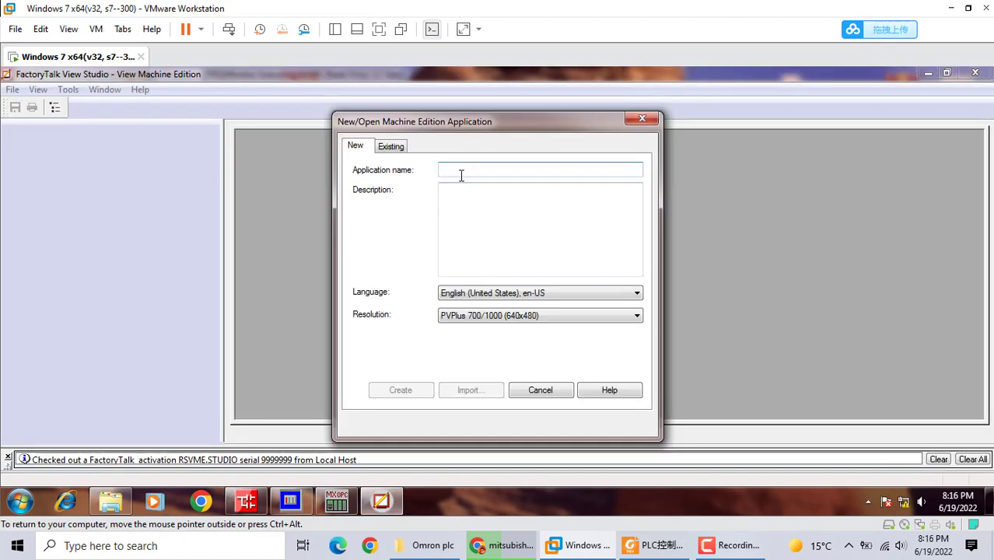
type("opctest")
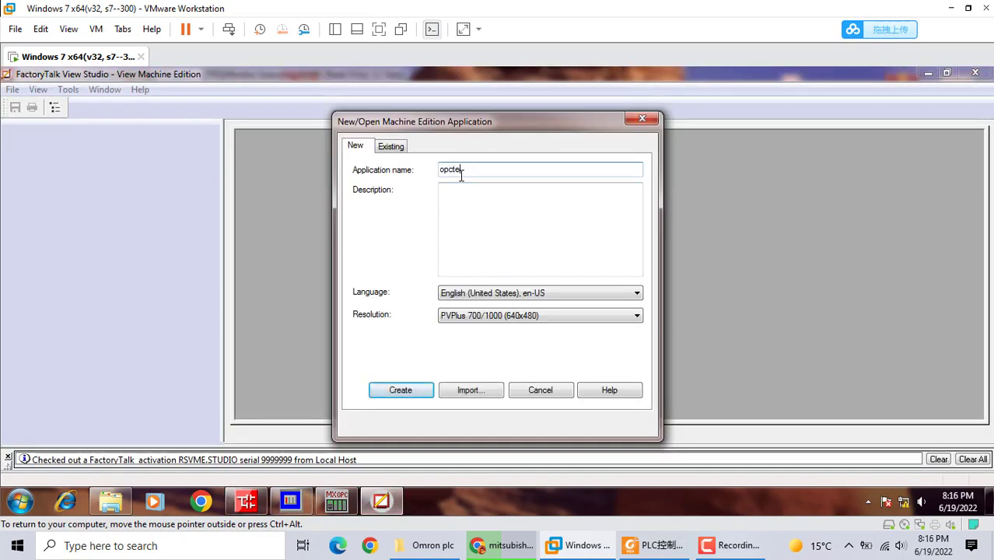
left_click(422, 391)
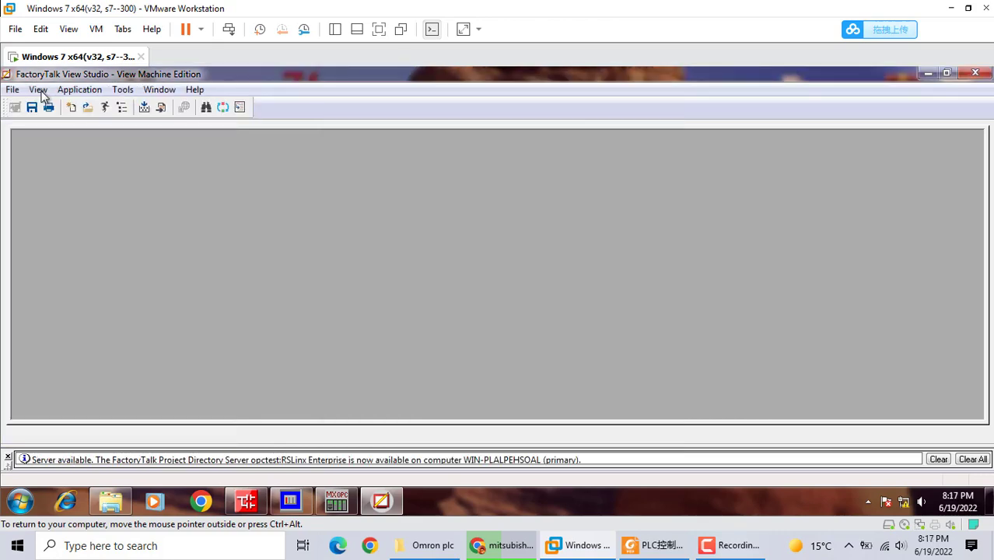
- Show the Explorer window with the opctest application tree
left_click(39, 91)
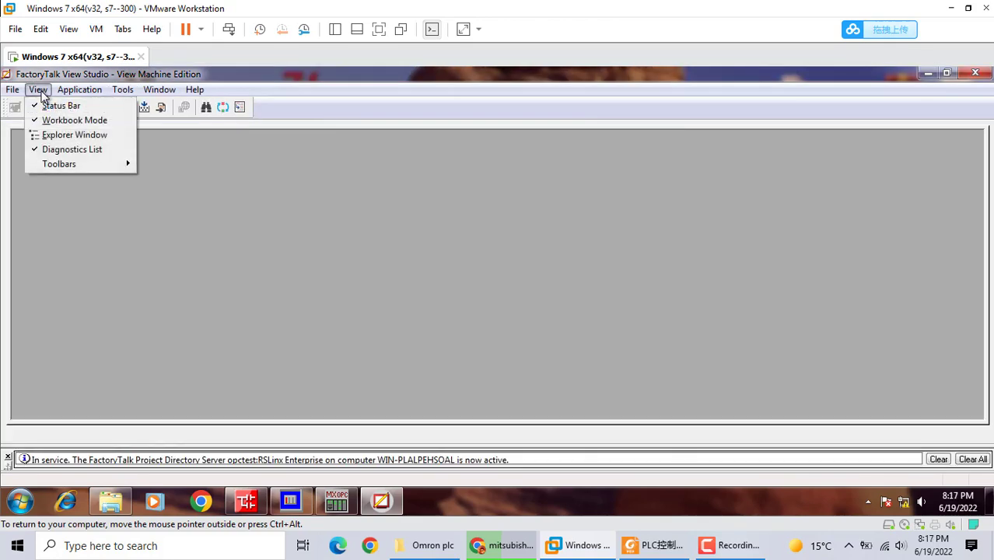
left_click(162, 201)
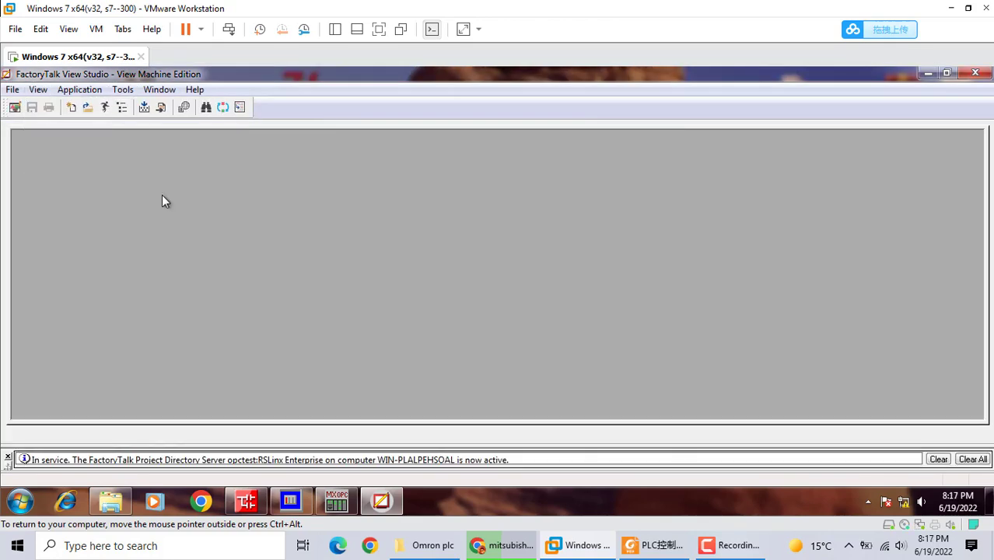
left_click(123, 108)
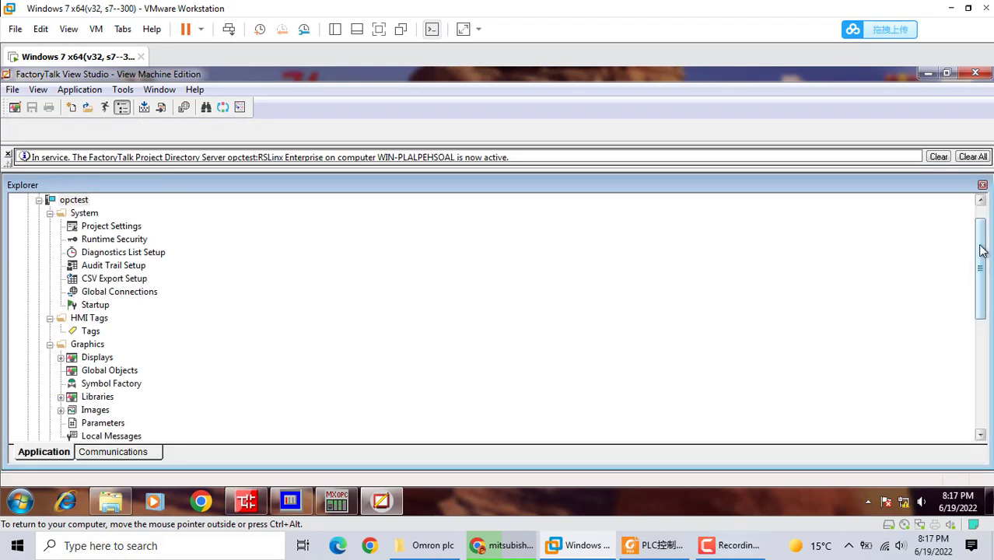
left_click(981, 212)
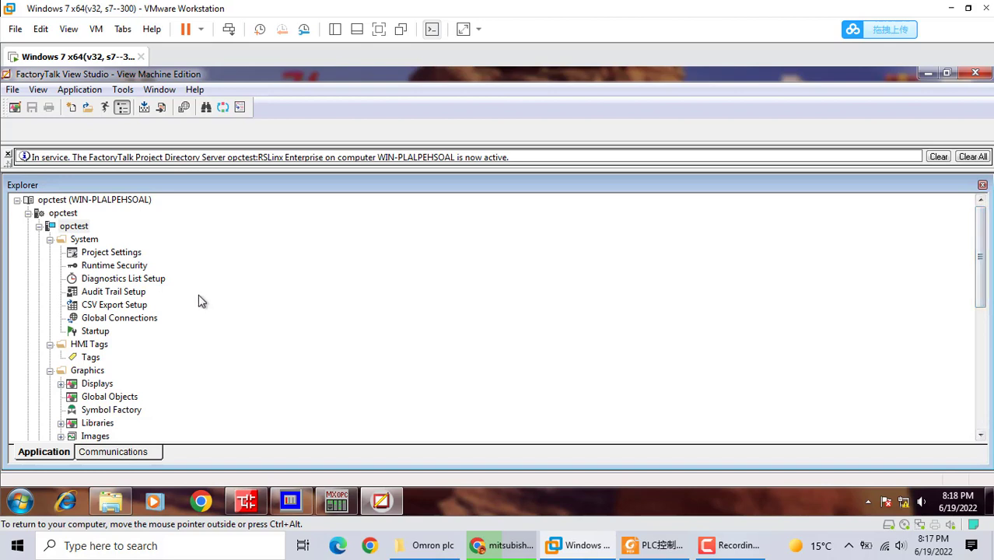
- Try to add a locally hosted OPC DA server named opctest under the opctest area, using the MXOPC server
right_click(71, 217)
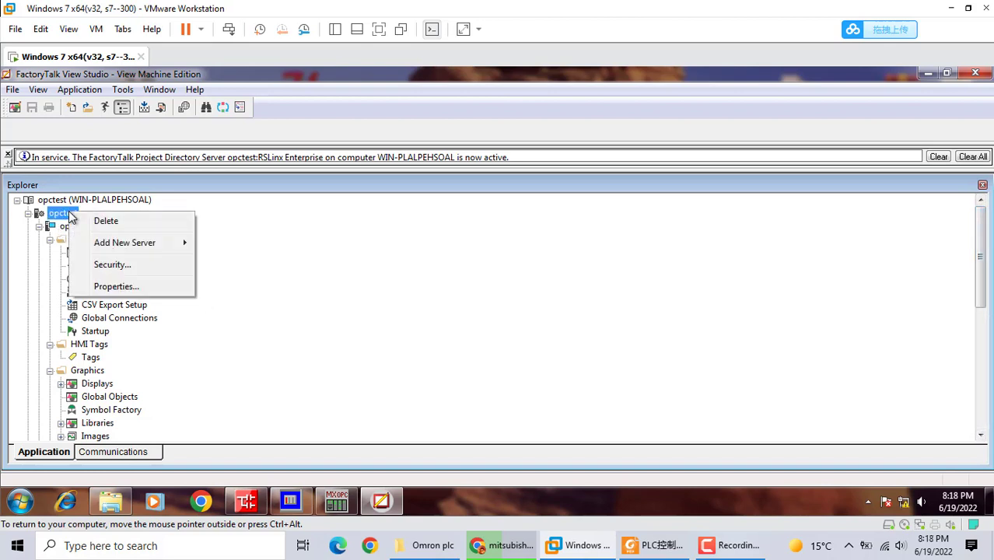
mouse_move(145, 247)
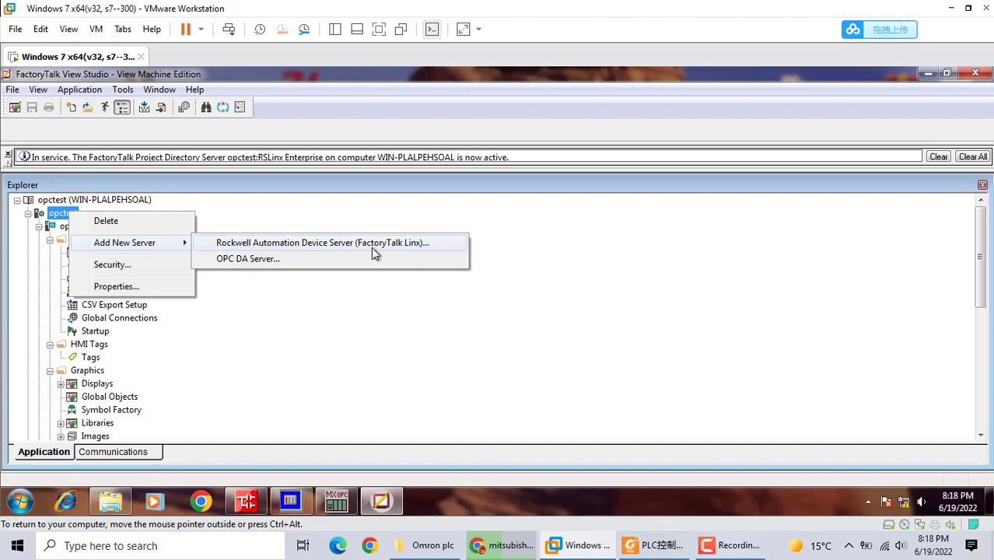
left_click(243, 261)
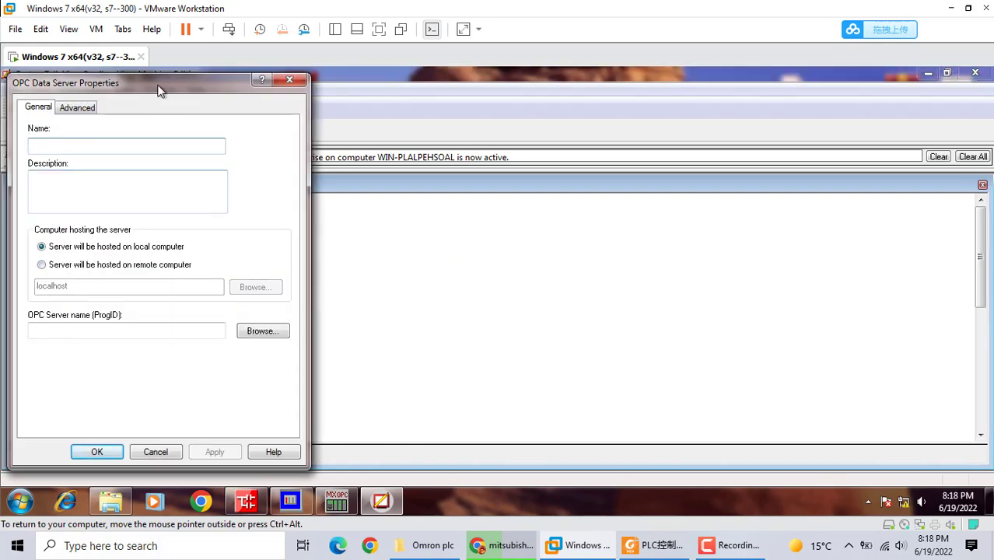
left_click_drag(161, 81, 389, 93)
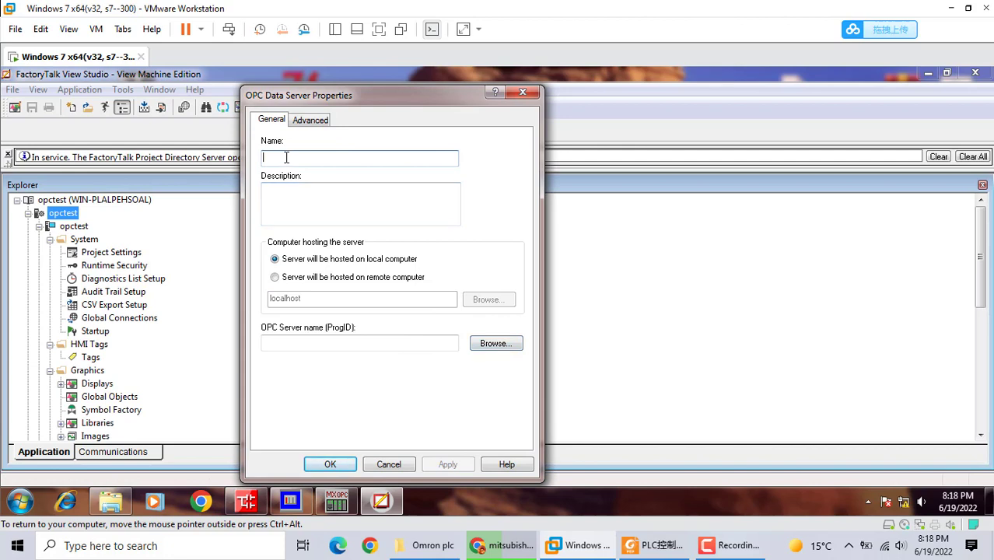
left_click(489, 350)
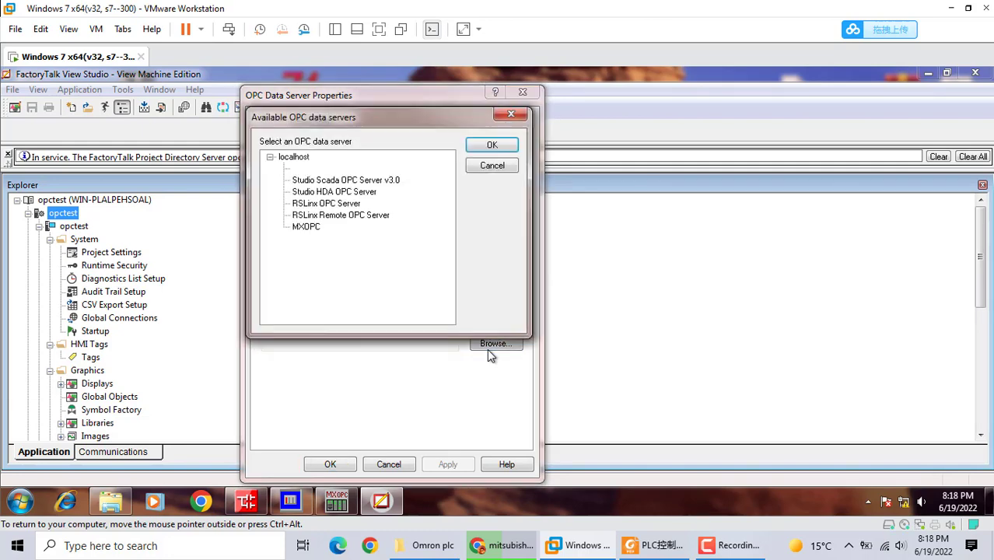
left_click(303, 228)
left_click(490, 144)
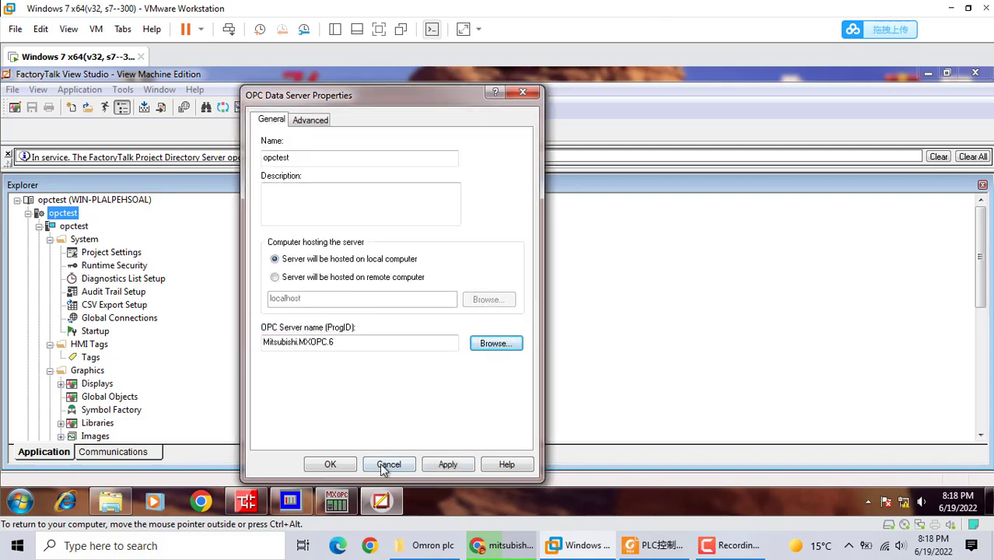
left_click(449, 466)
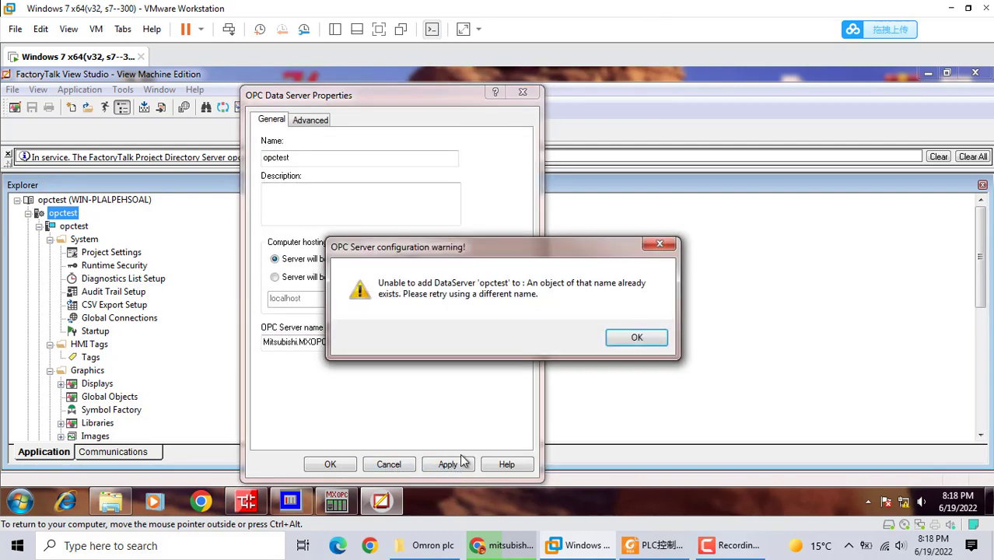
left_click(635, 338)
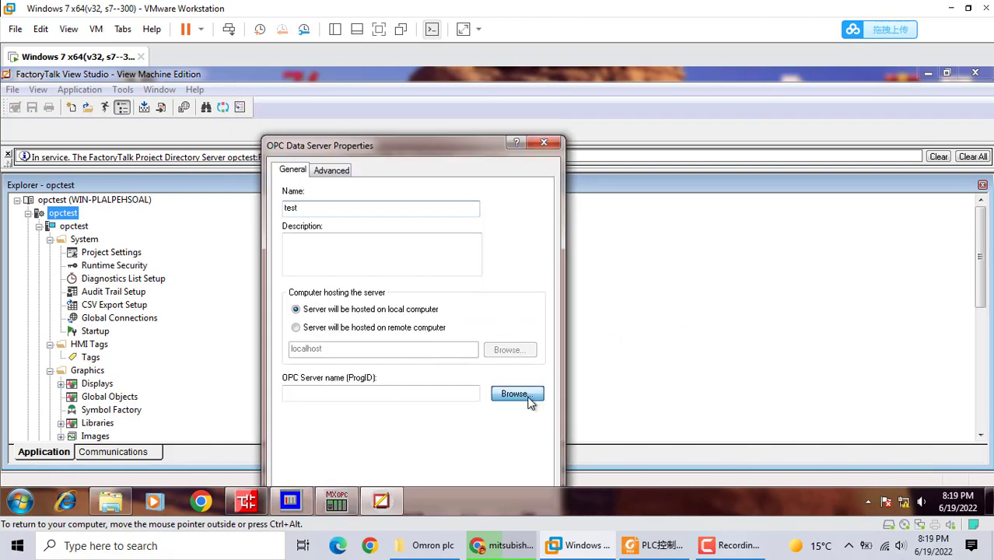
- Add a locally hosted OPC DA server named test to the opctest area, using MXOPC (Mitsubishi.MXOPC.6) as its OPC server
left_click(528, 400)
left_click(331, 278)
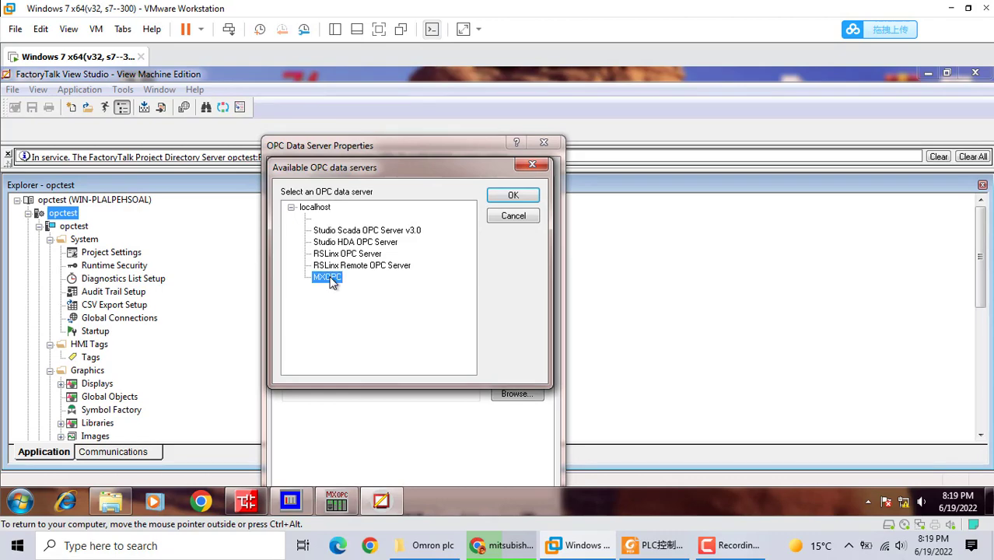
left_click(507, 198)
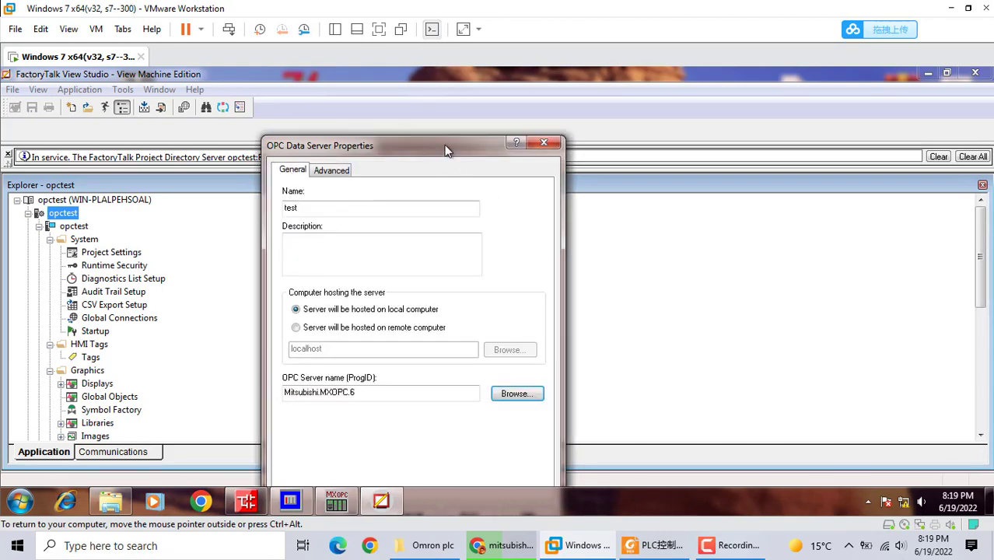
left_click_drag(448, 150, 456, 84)
left_click(474, 449)
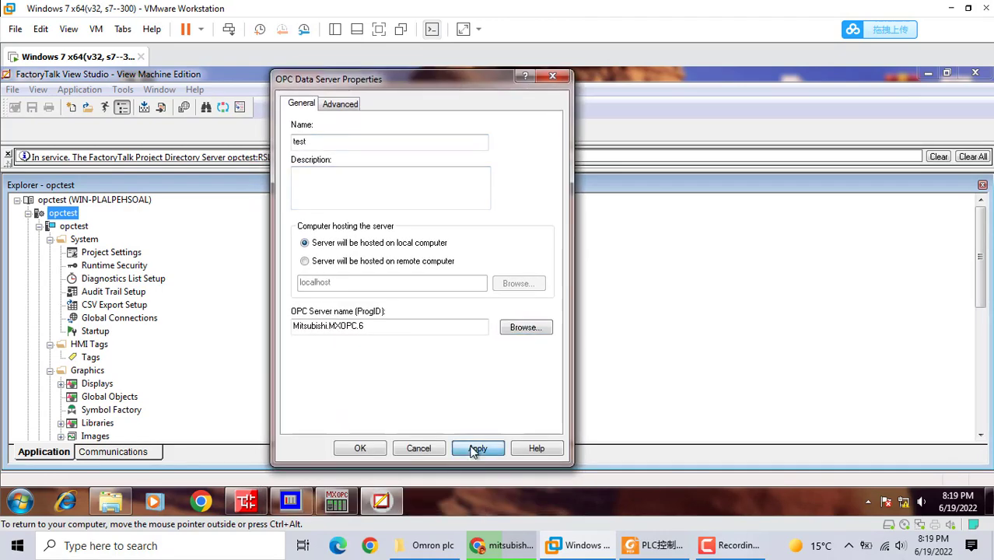
left_click(360, 449)
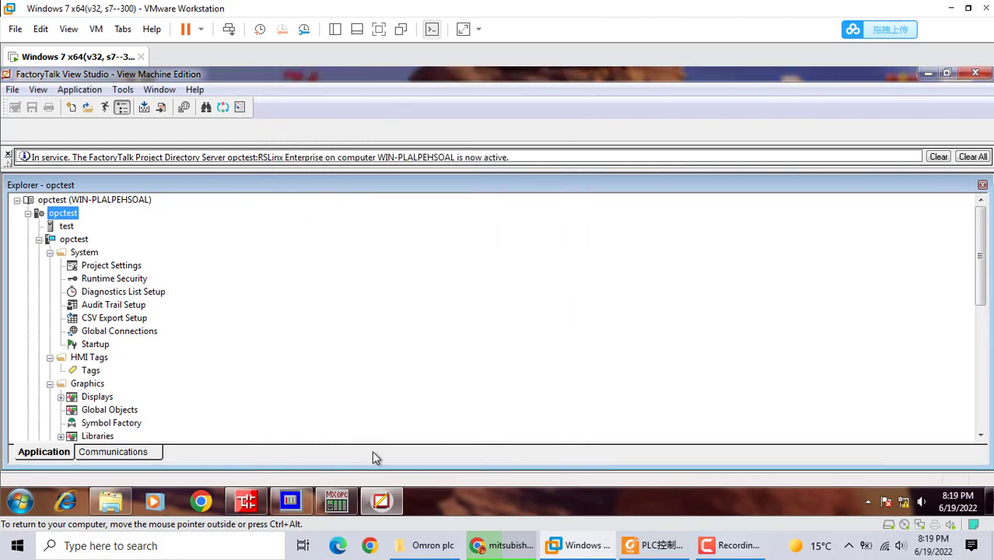
- Create a new graphic display in the opctest application and hide the Explorer window to reveal the drawing canvas
left_click(87, 385)
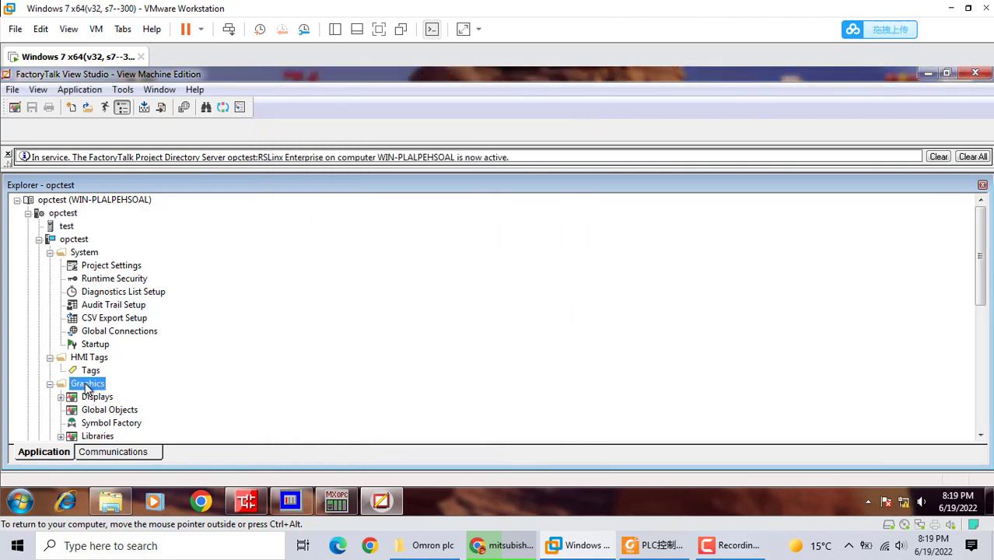
right_click(86, 399)
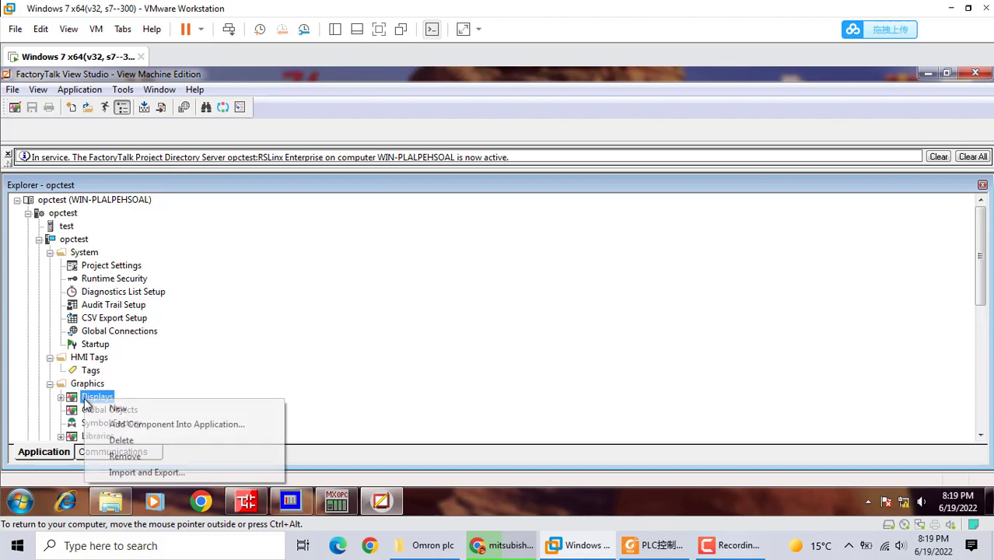
left_click(119, 408)
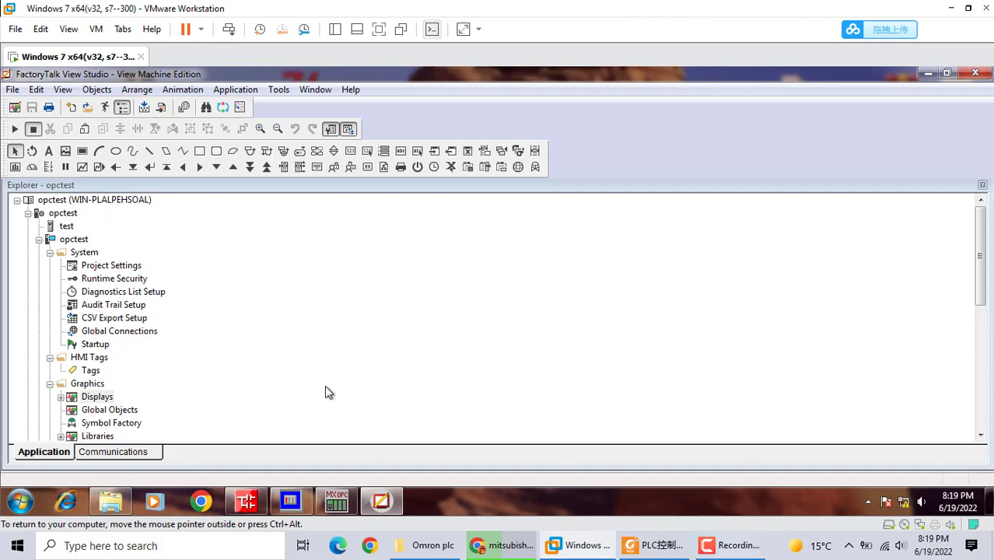
left_click(982, 187)
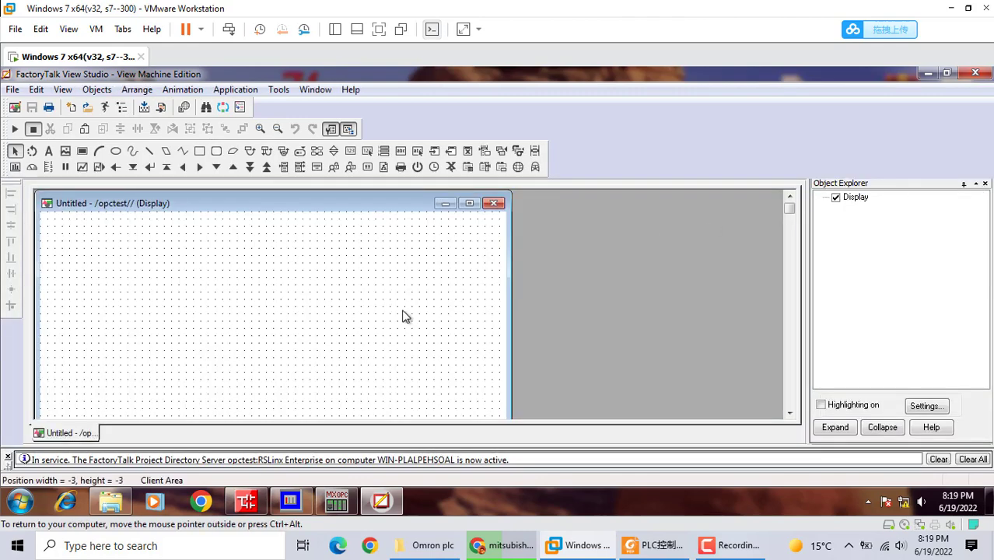
- Draw a momentary push button about 88 wide at about X 48, Y 54 on the display, and close its properties unchanged
left_click(249, 151)
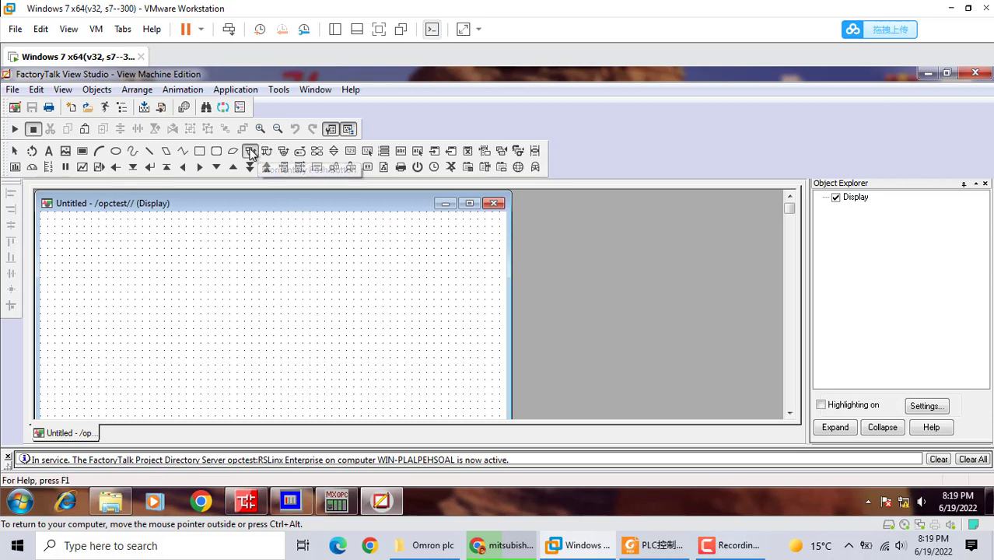
left_click_drag(74, 251, 139, 280)
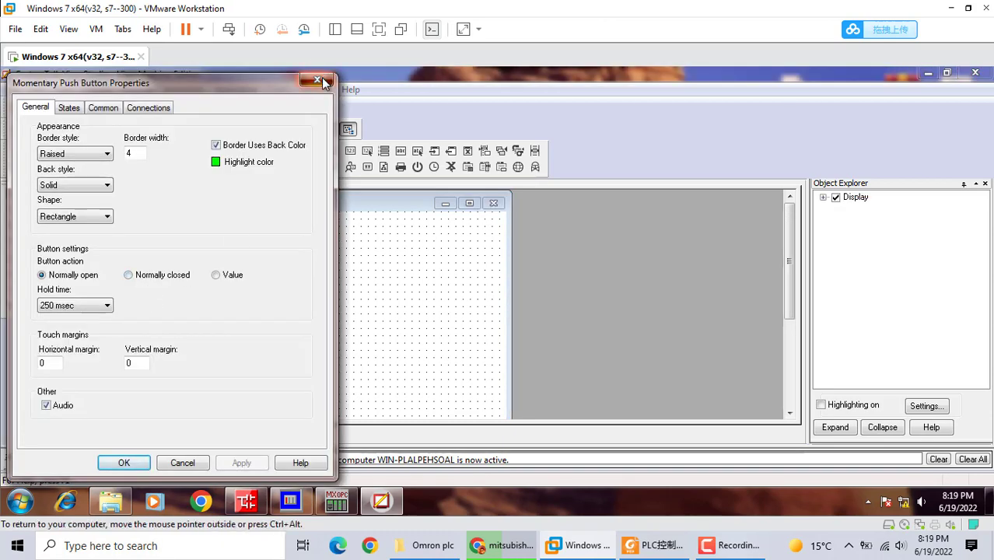
left_click(326, 82)
- Copy the momentary push button, paste a duplicate and place it below the original on the display
right_click(105, 272)
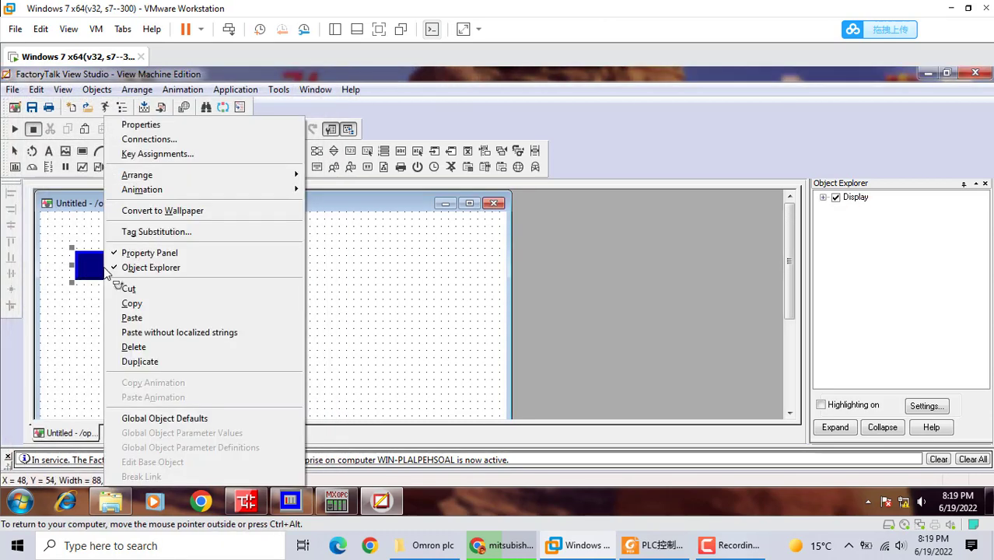
left_click(132, 303)
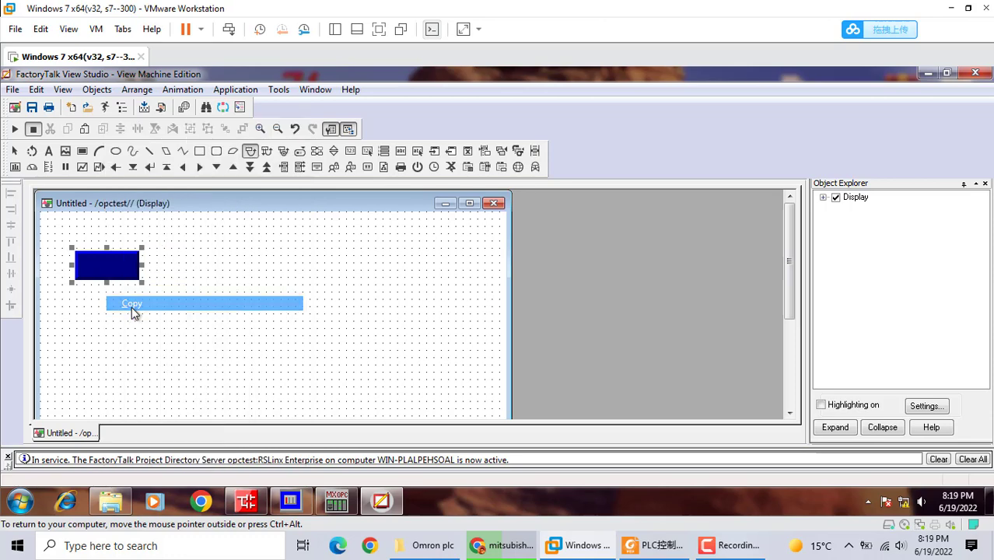
left_click(90, 329)
right_click(91, 327)
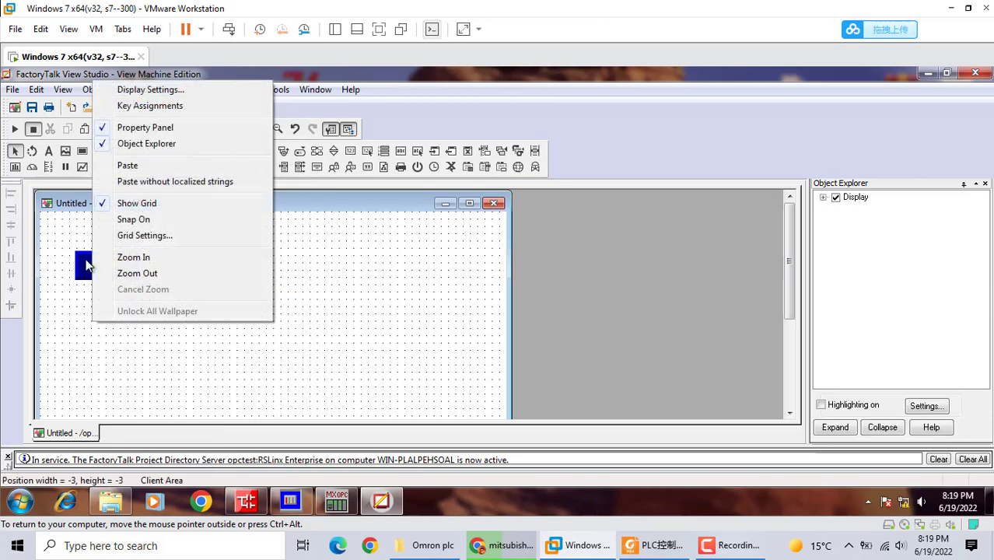
left_click(156, 168)
left_click_drag(130, 279, 133, 345)
left_click(222, 307)
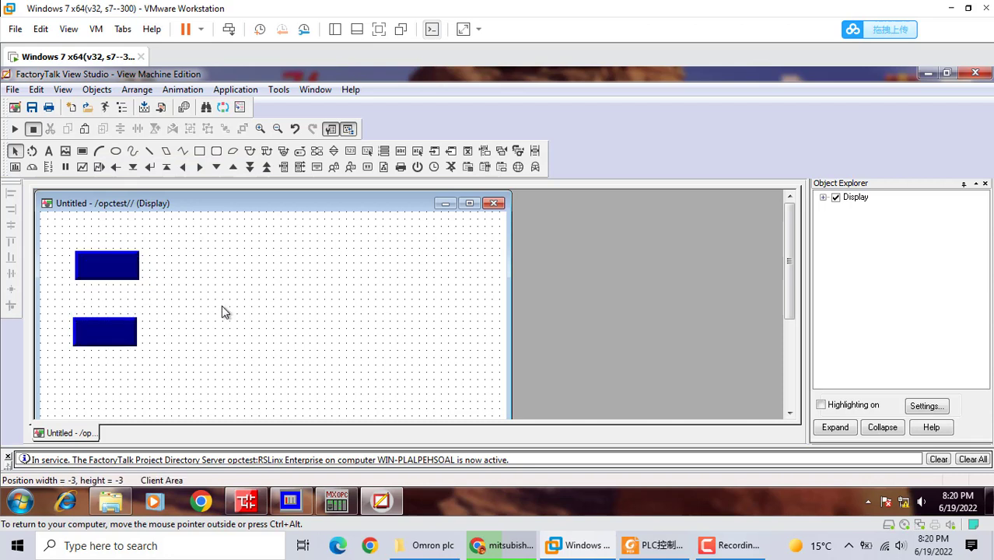
- Insert the Motor 14 symbol from the Symbol Factory onto the display, to the right of the two push buttons, and close the library
left_click(116, 152)
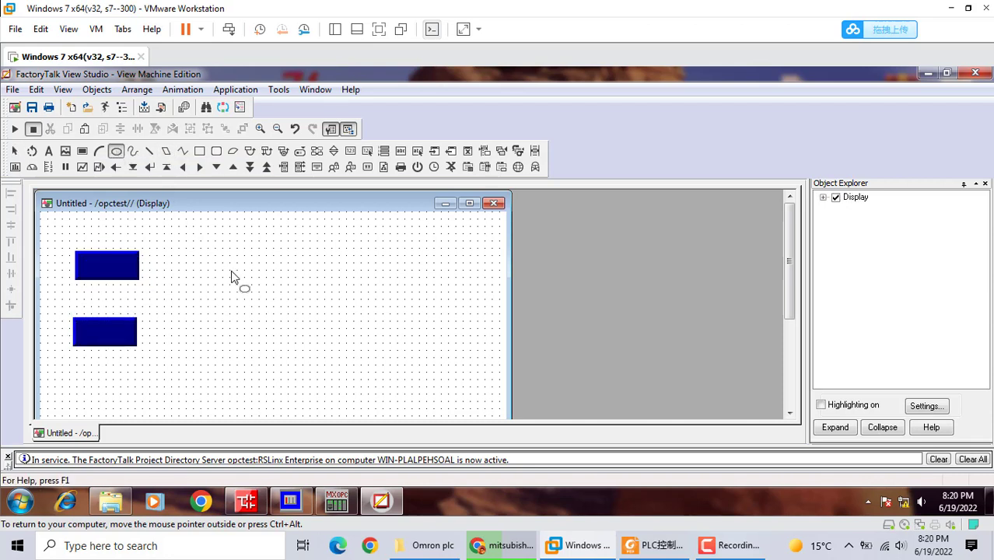
left_click(536, 168)
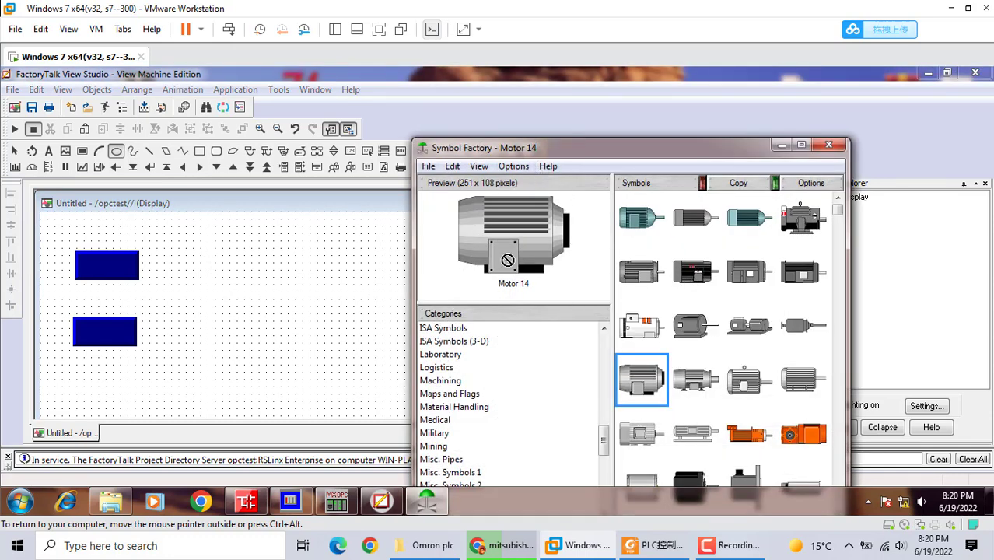
double_click(636, 386)
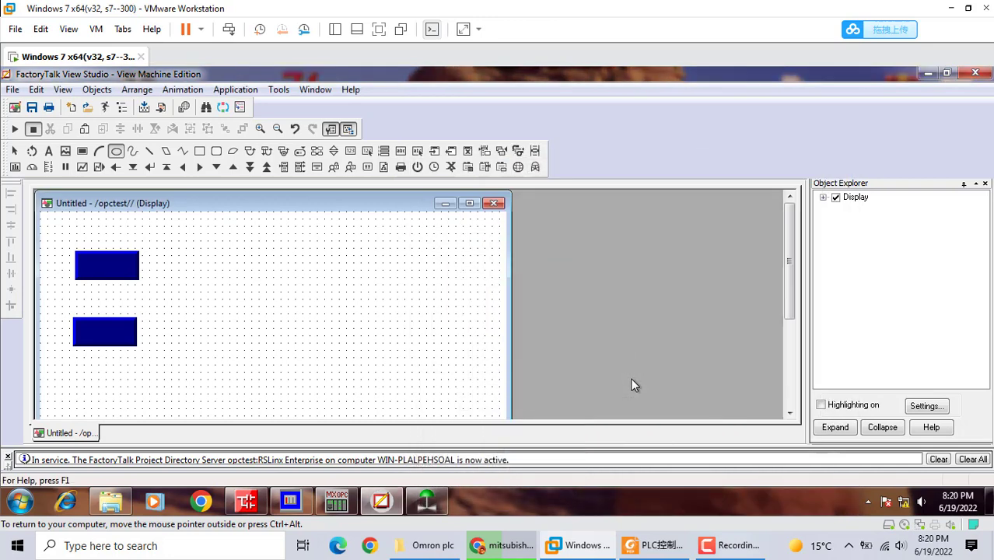
left_click(535, 168)
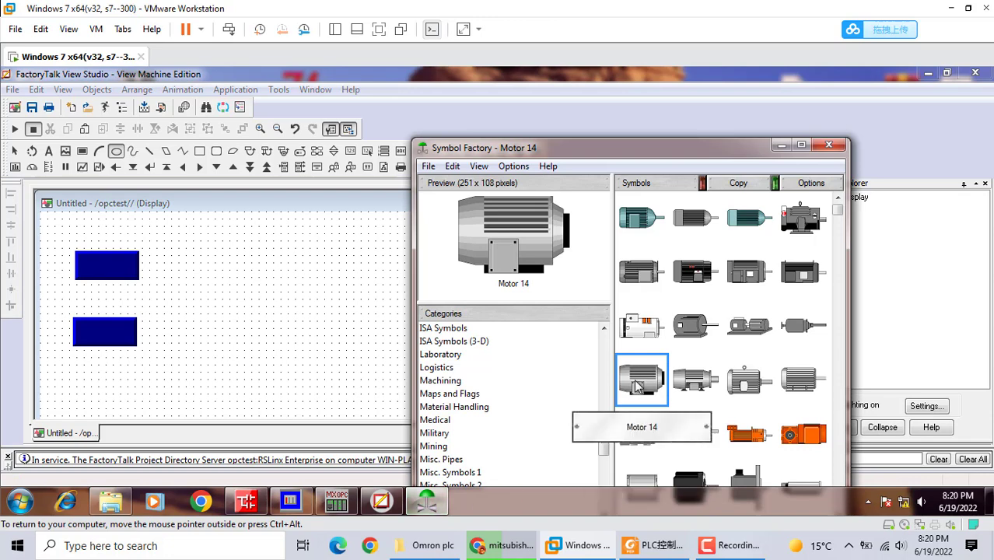
left_click_drag(636, 386, 303, 292)
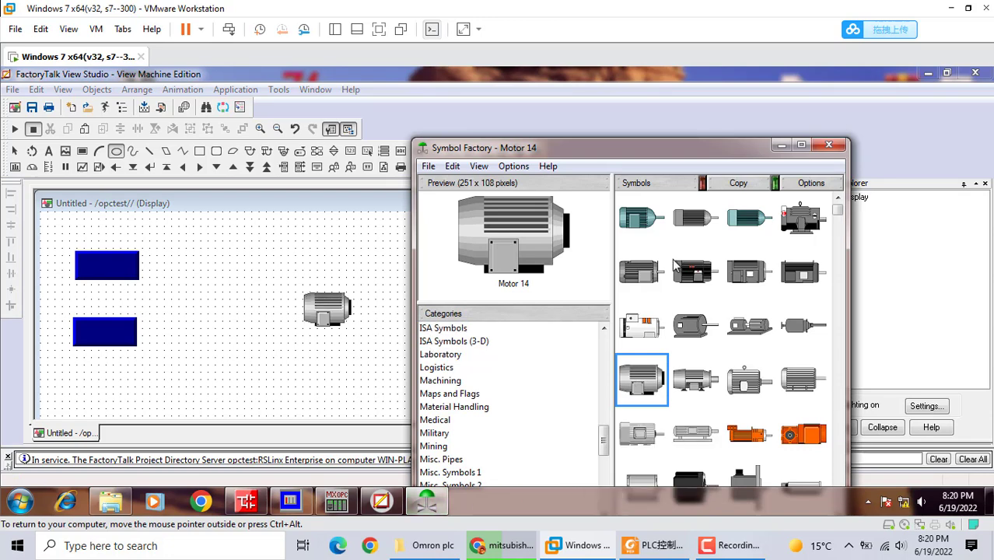
left_click(828, 144)
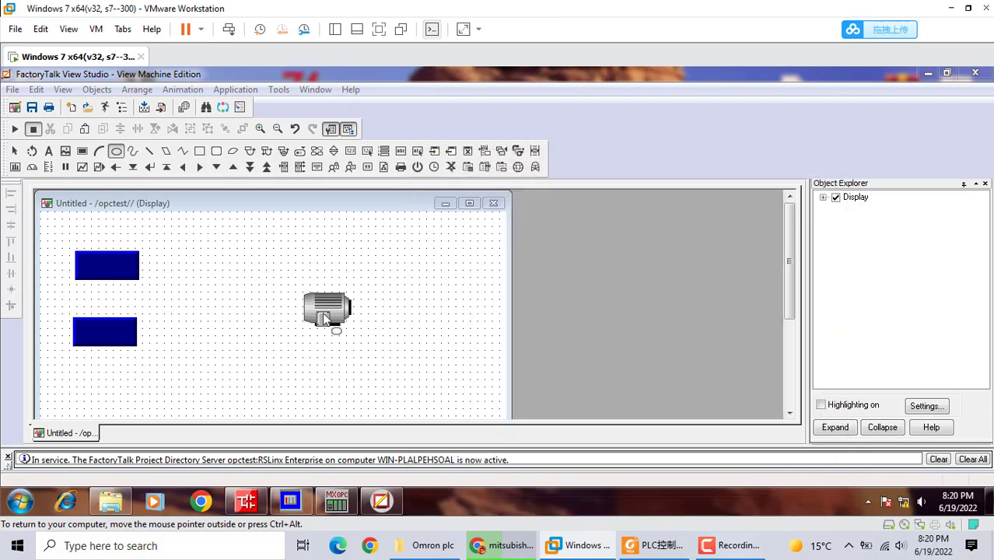
- Enlarge the motor symbol to about 115 wide by 80 high and move it closer to the push buttons
left_click(327, 315)
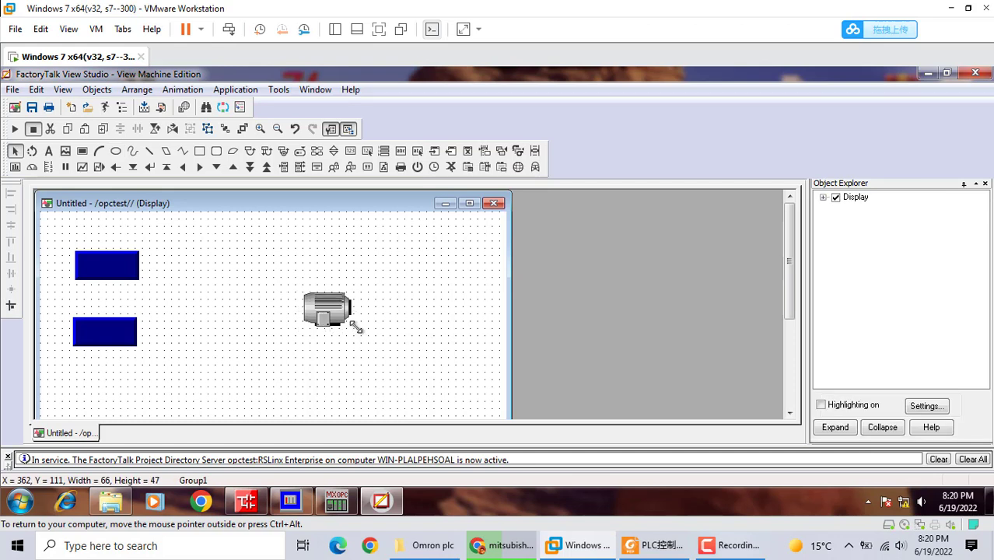
left_click_drag(351, 327, 391, 352)
left_click_drag(301, 319, 189, 296)
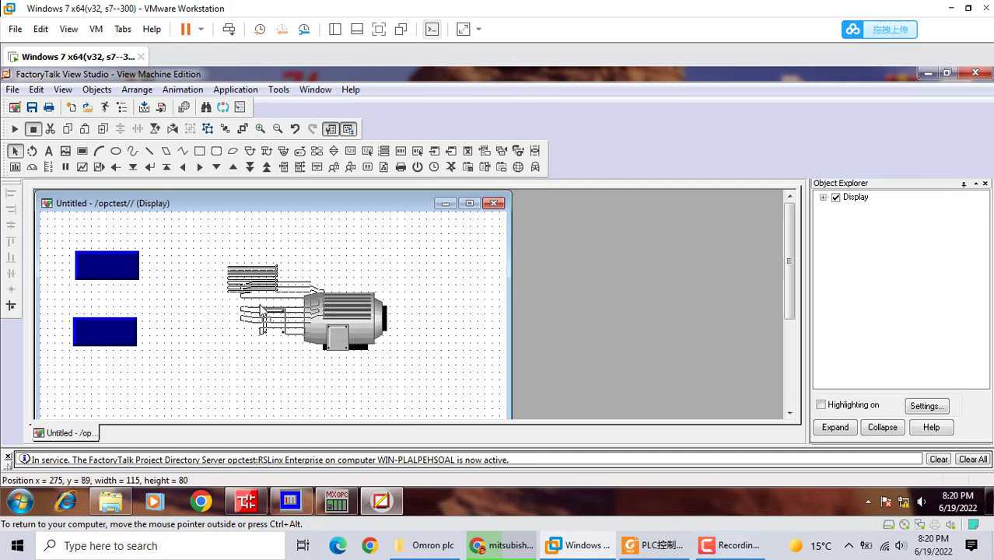
left_click(398, 313)
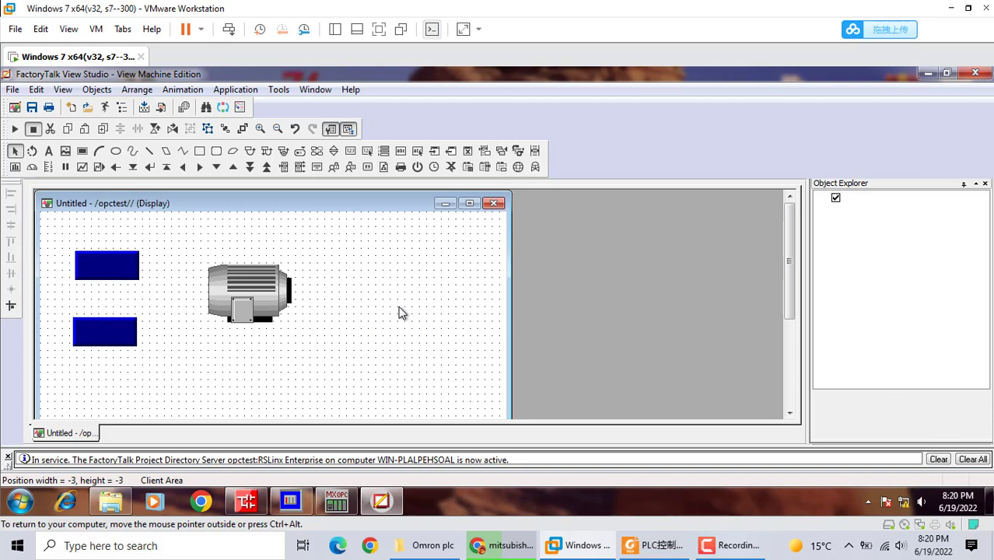
left_click(402, 156)
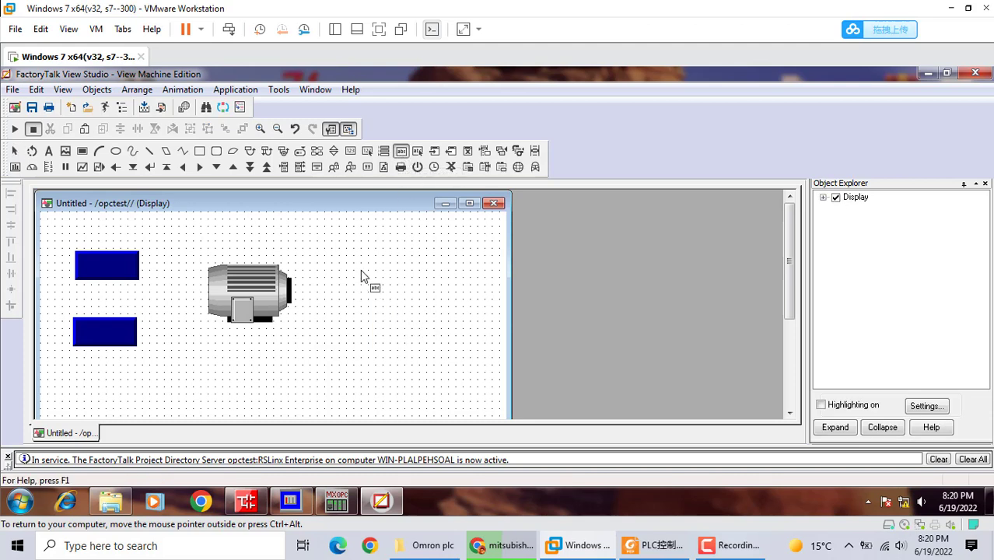
left_click(428, 311)
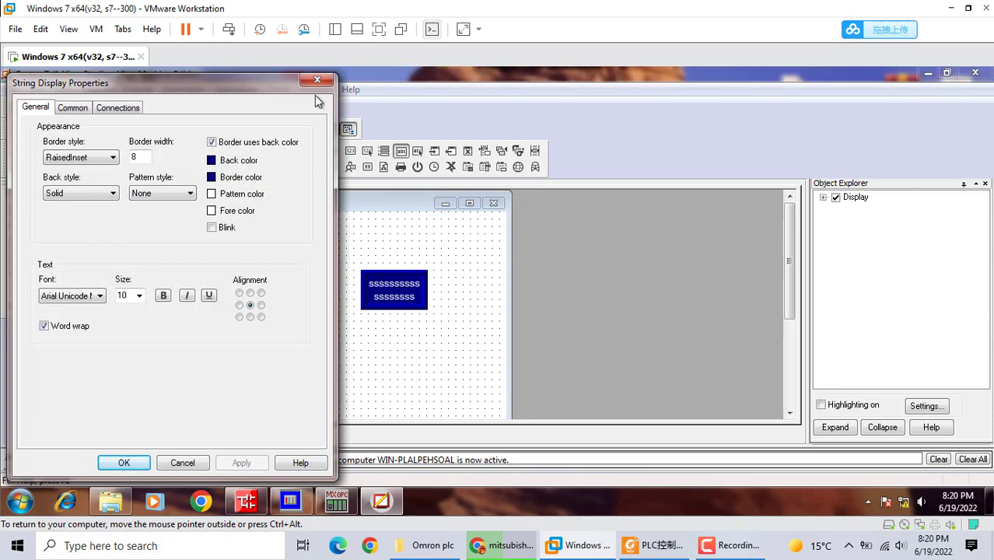
left_click(317, 81)
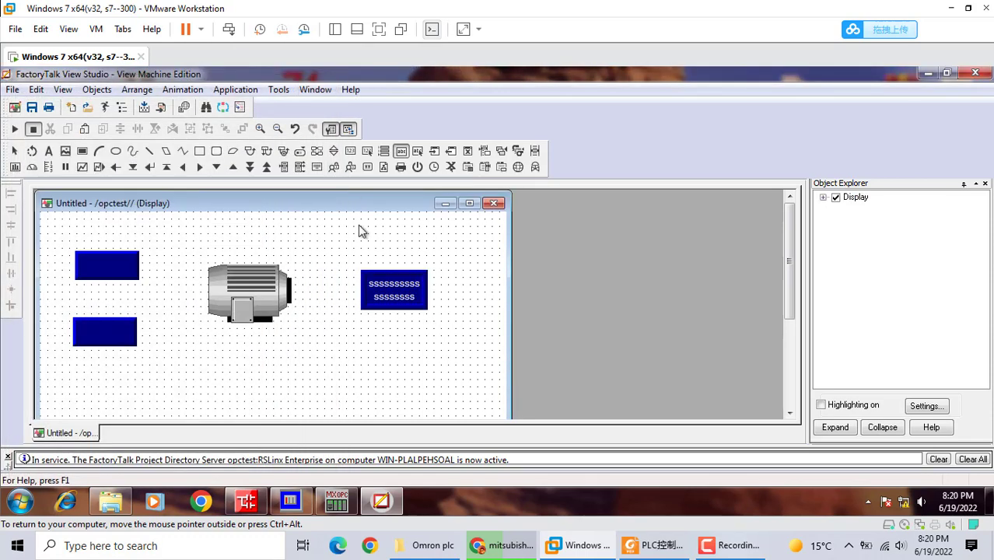
right_click(402, 291)
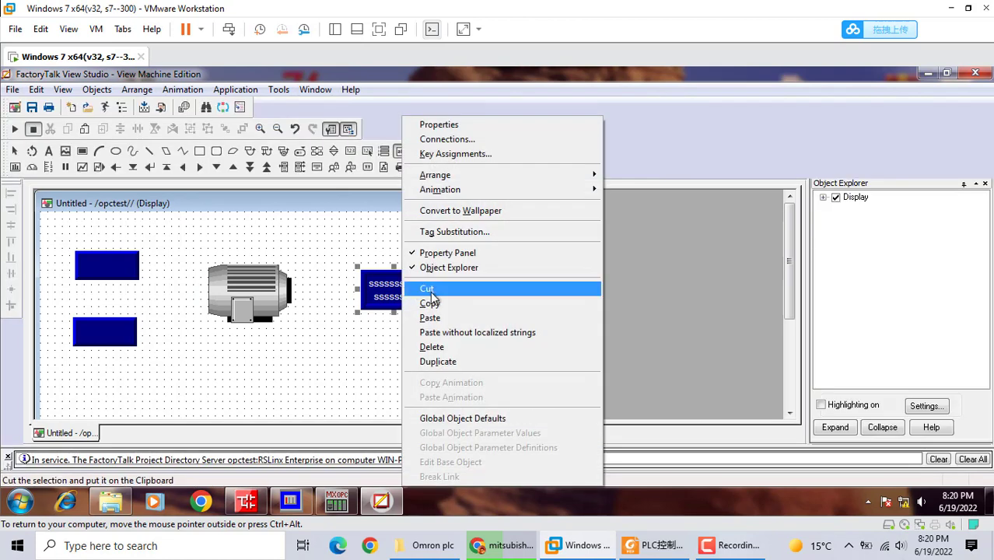
left_click(430, 290)
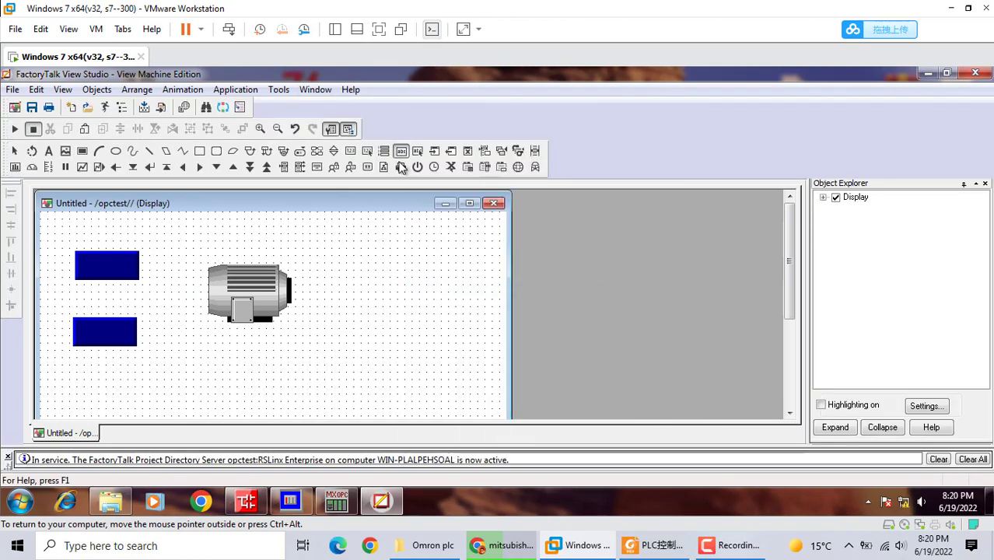
left_click_drag(354, 271, 402, 294)
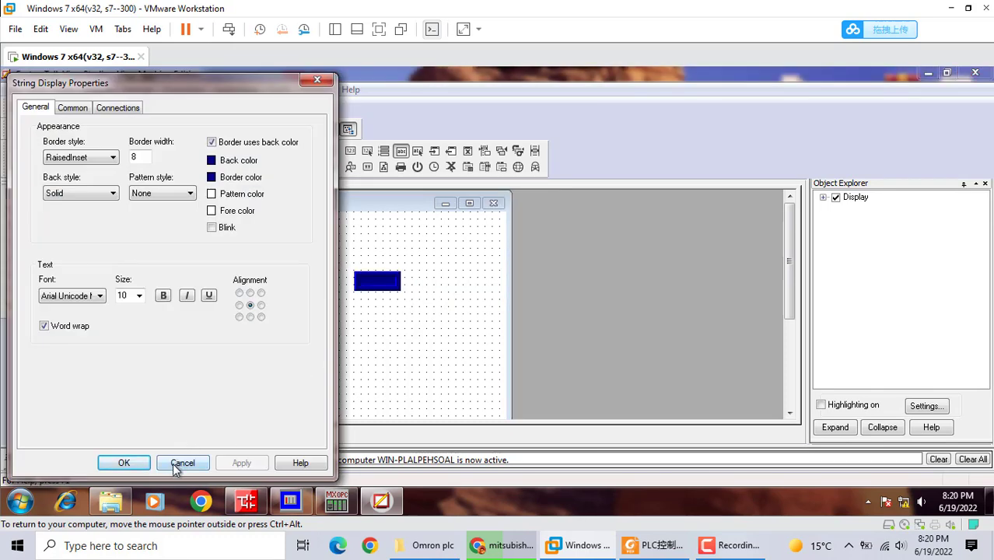
left_click(181, 463)
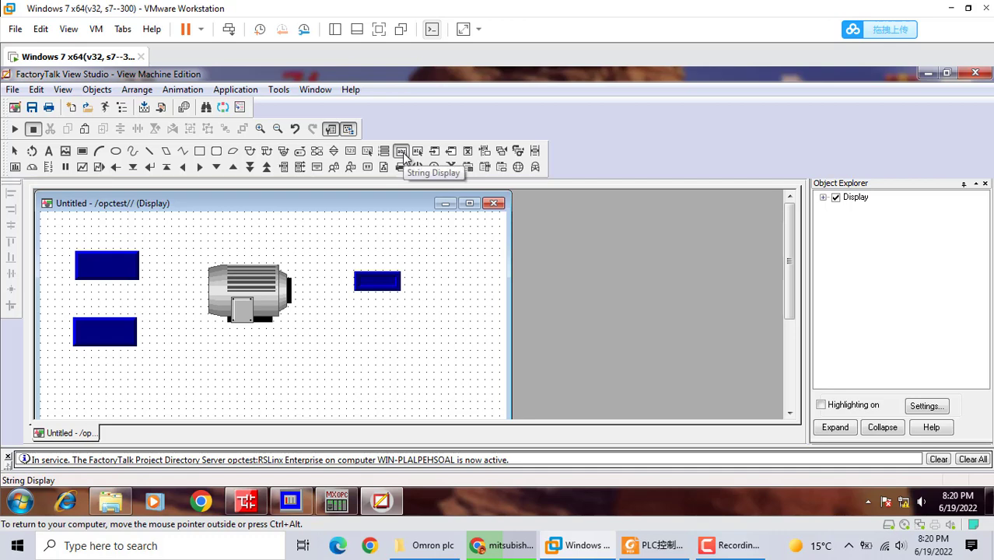
right_click(377, 283)
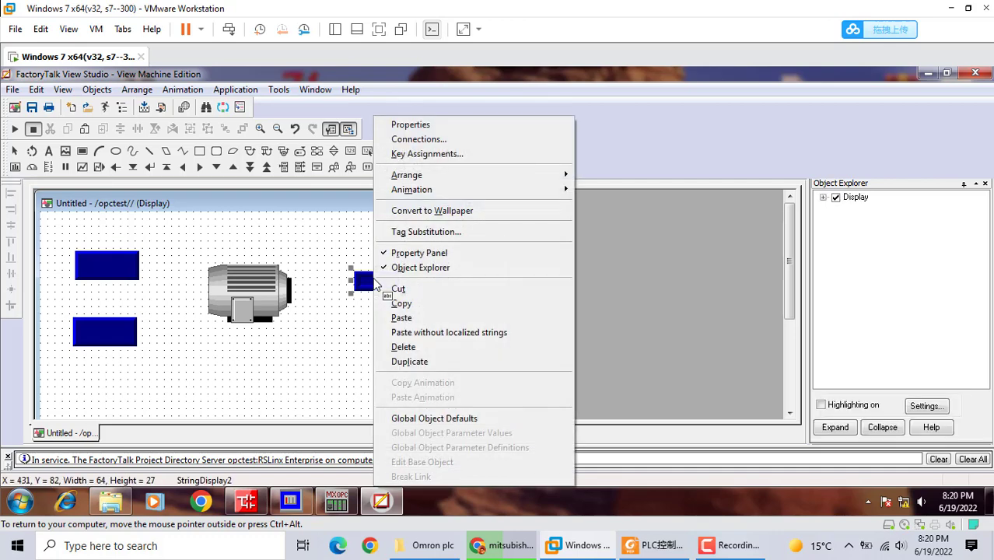
left_click(409, 349)
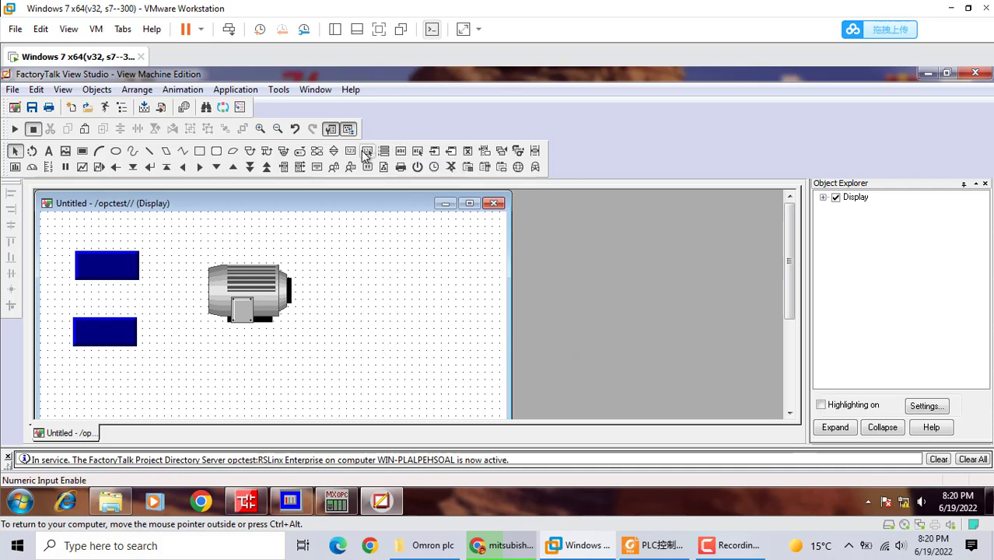
- Draw a numeric display to the right of the motor symbol and accept its default properties
left_click(352, 157)
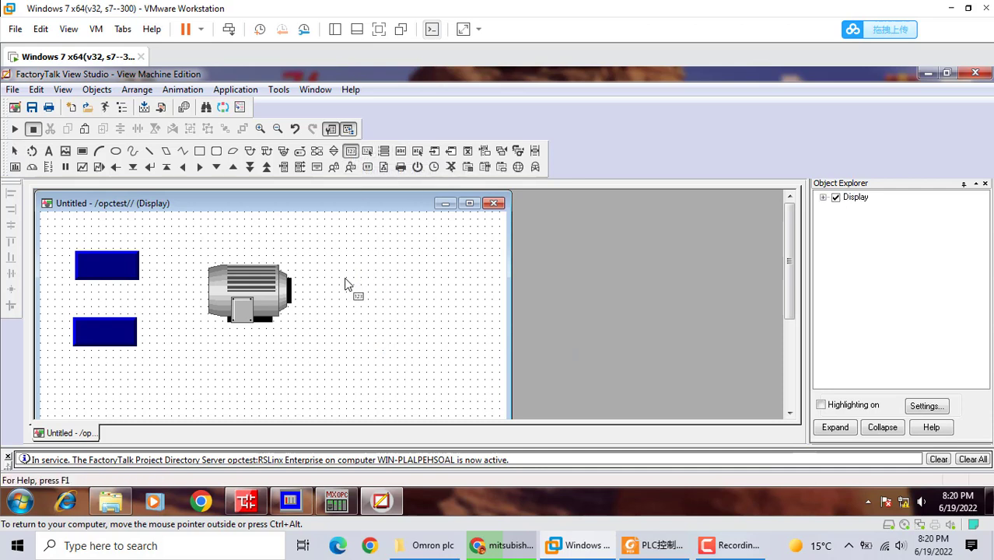
left_click(405, 328)
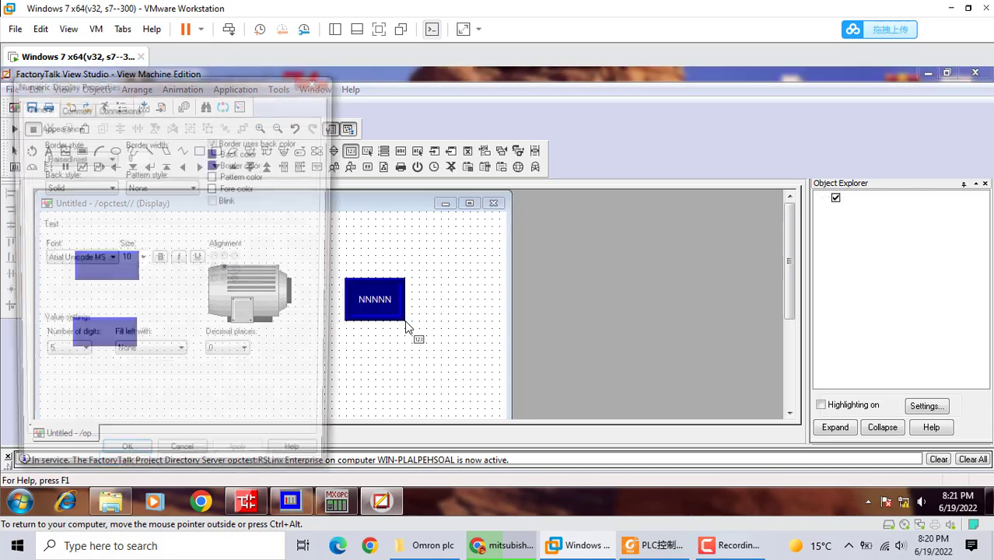
left_click(125, 462)
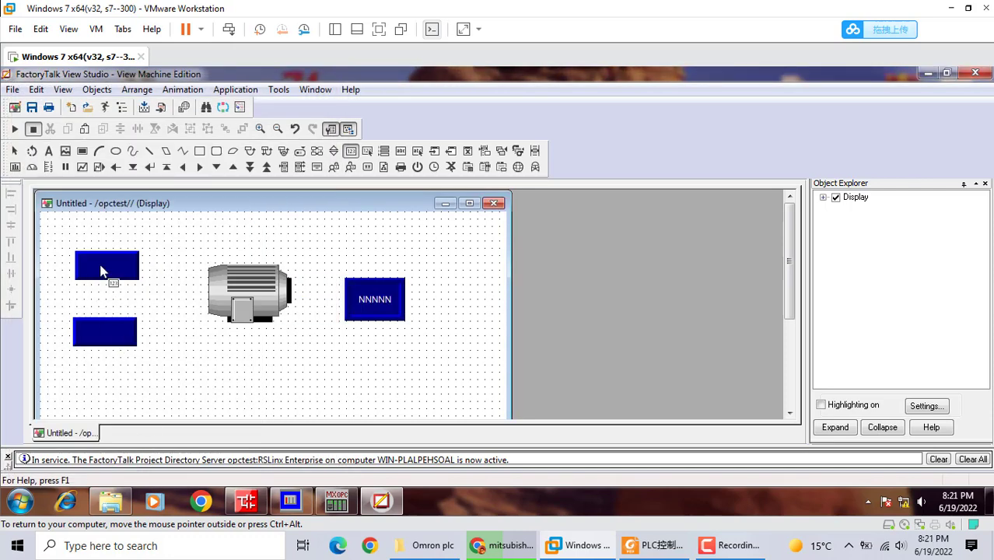
- Set the caption of the upper momentary push button to start for both State0 and State1, and apply it
left_click(124, 267)
double_click(108, 265)
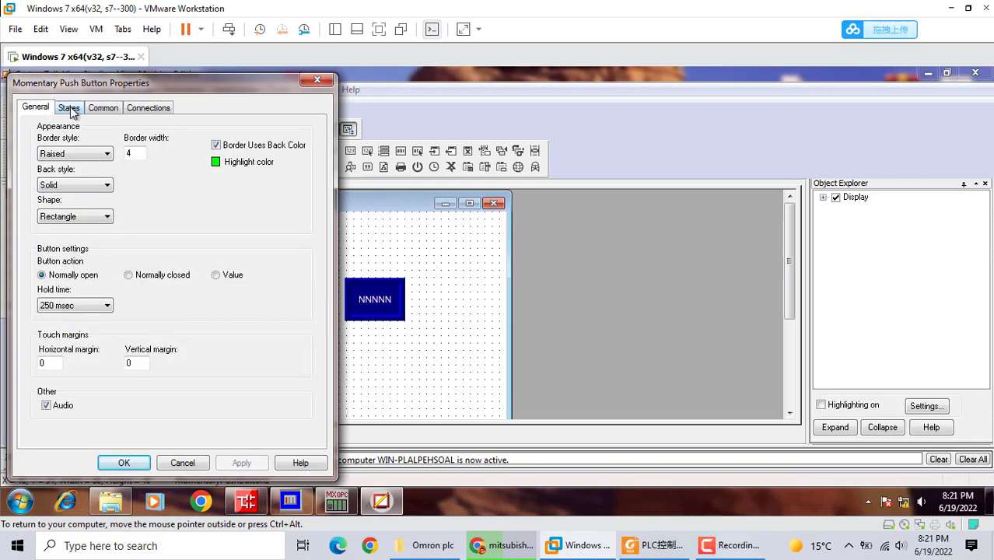
left_click(70, 108)
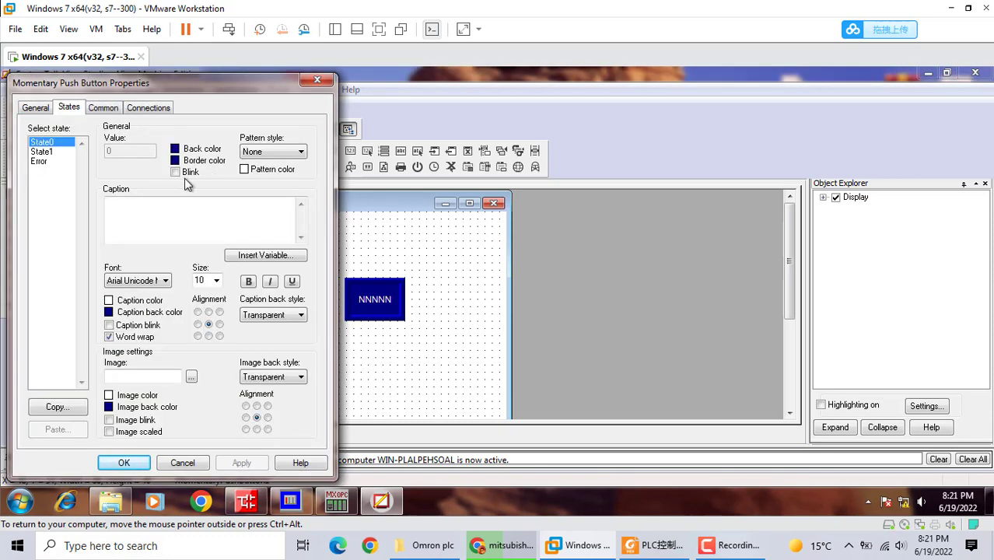
left_click(156, 218)
type("start")
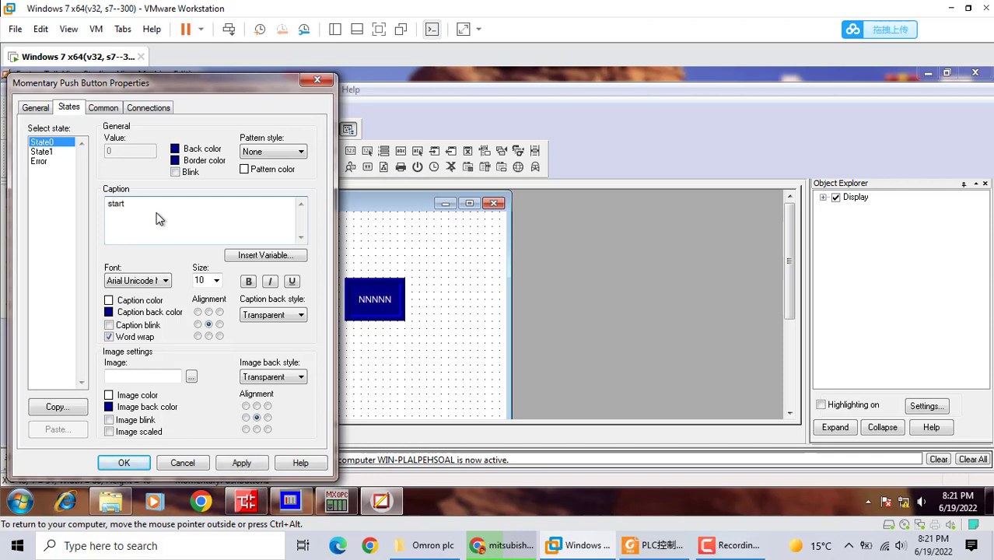
left_click(41, 153)
left_click(130, 208)
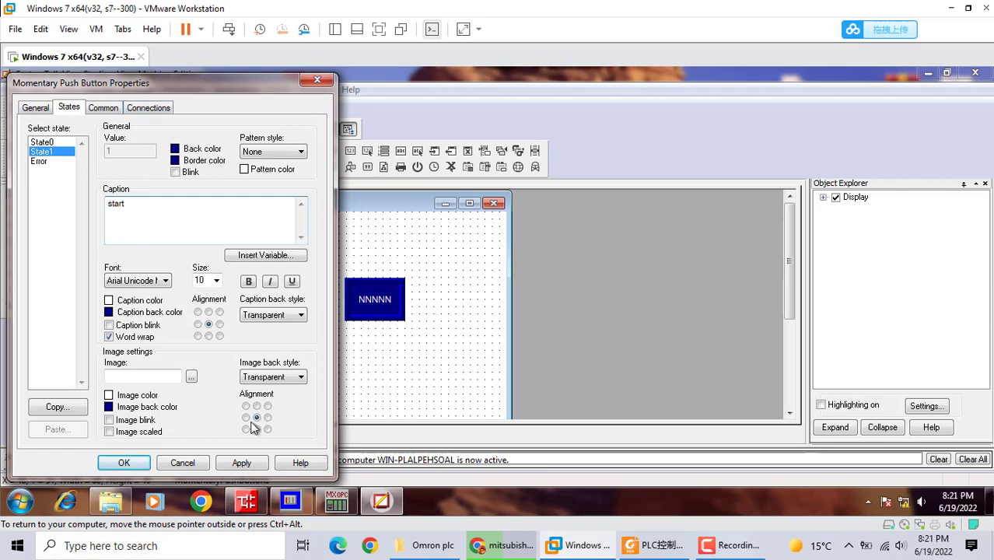
left_click(241, 463)
- Connect the upper push button's Value to the start tag in the Dev01 folder, refreshing the tag folders first, and accept the properties
left_click(147, 108)
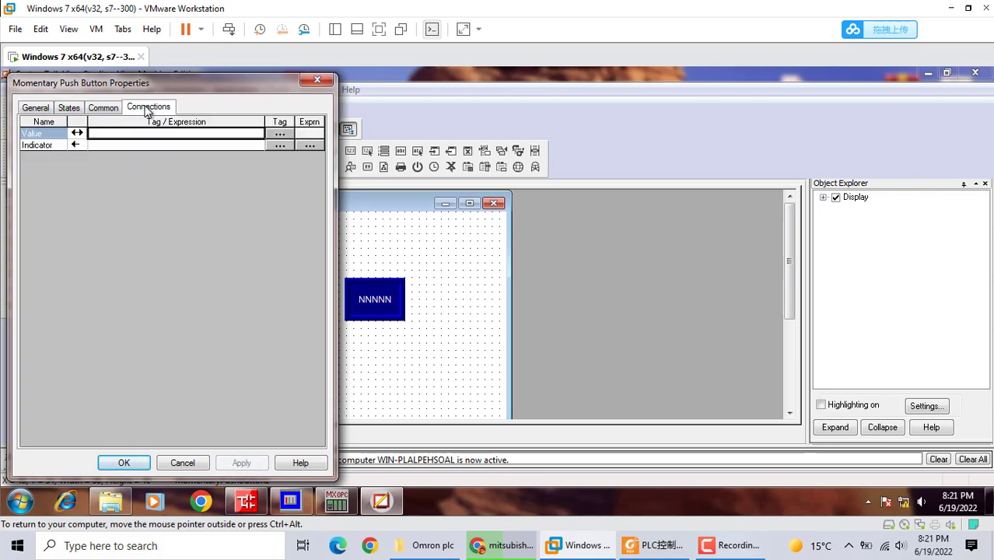
left_click(282, 135)
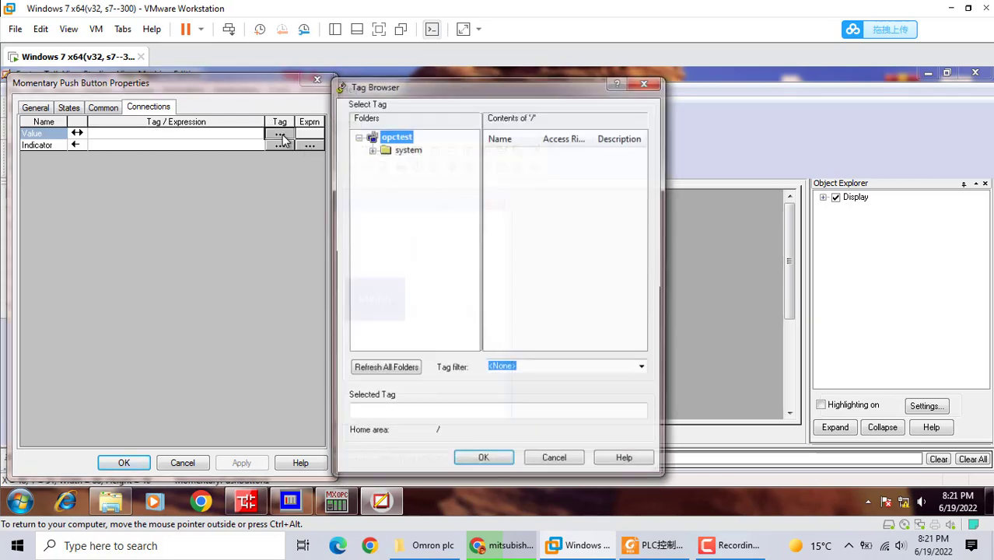
left_click(386, 370)
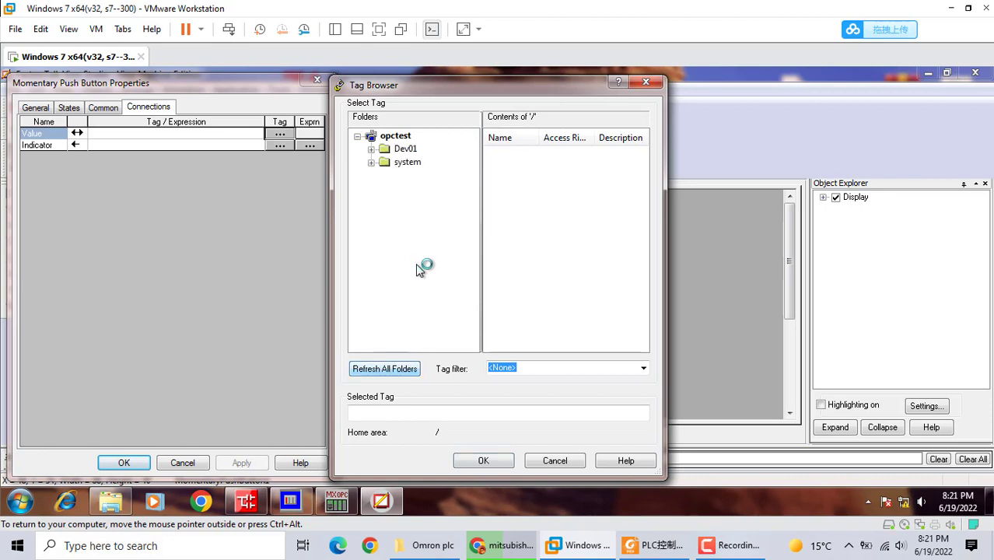
left_click(402, 149)
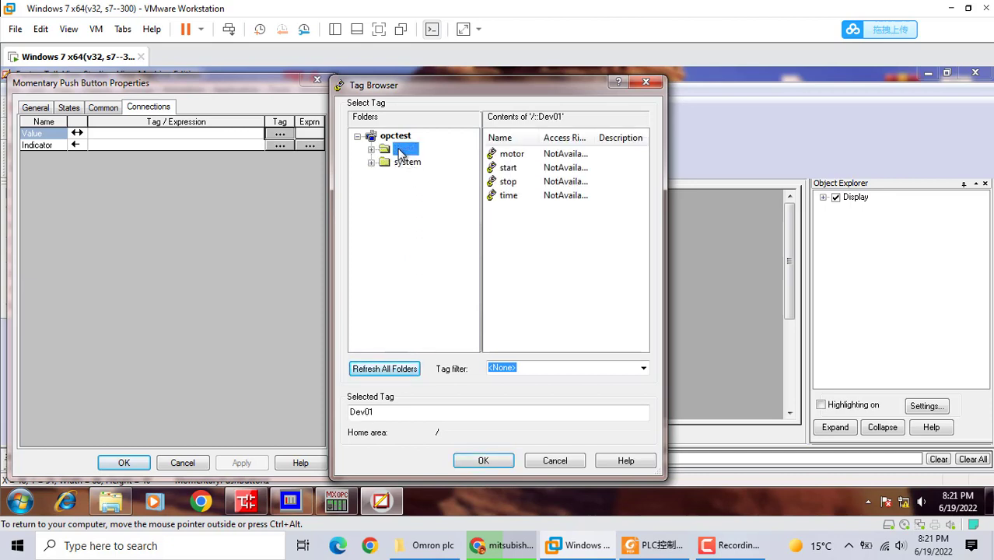
left_click(507, 169)
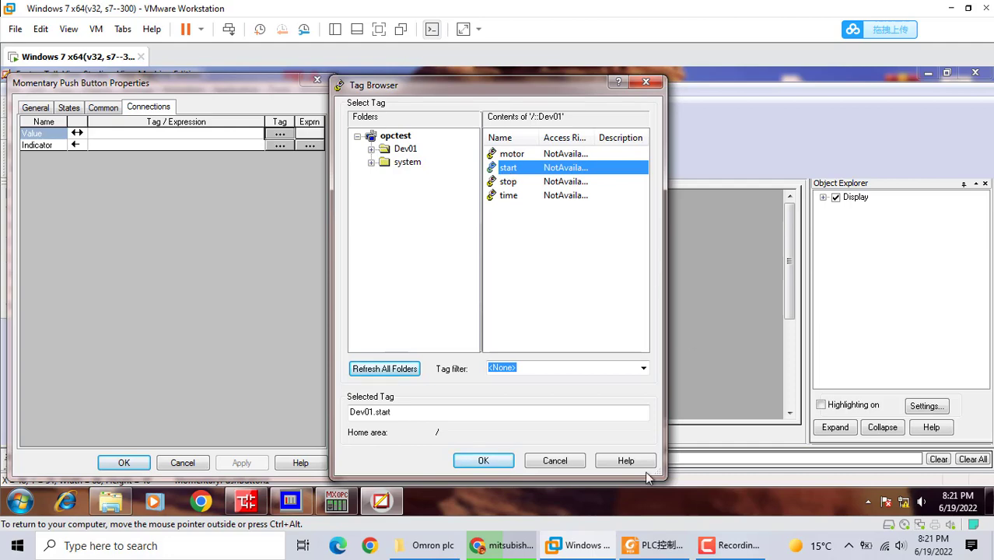
left_click(486, 461)
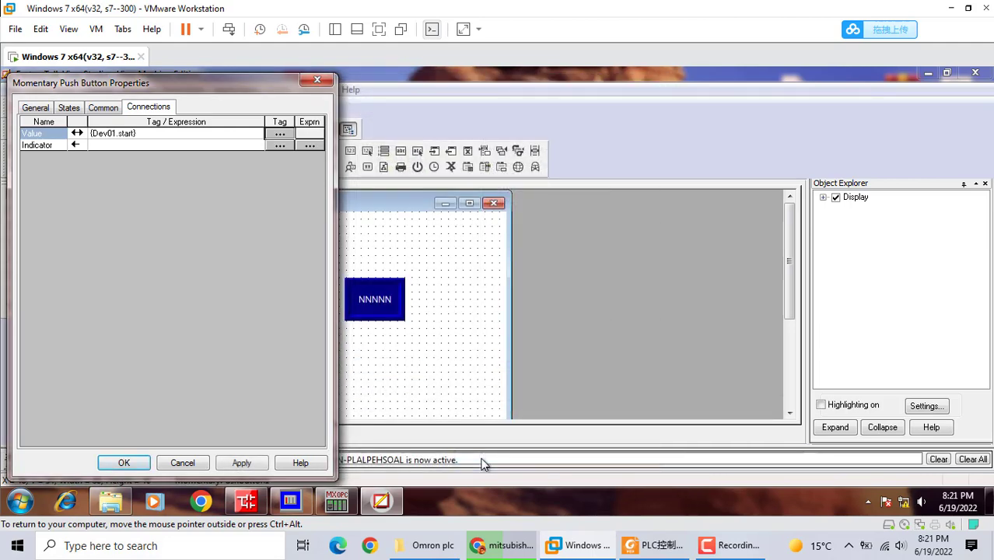
left_click(242, 463)
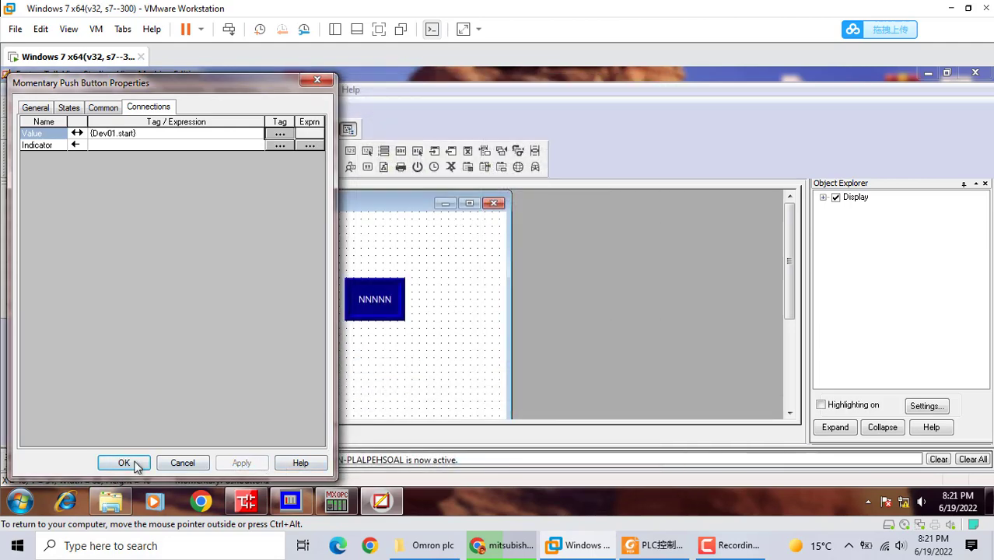
left_click(126, 463)
- Set the caption of the lower momentary push button to stop for both State0 and State1, and accept the properties
double_click(110, 333)
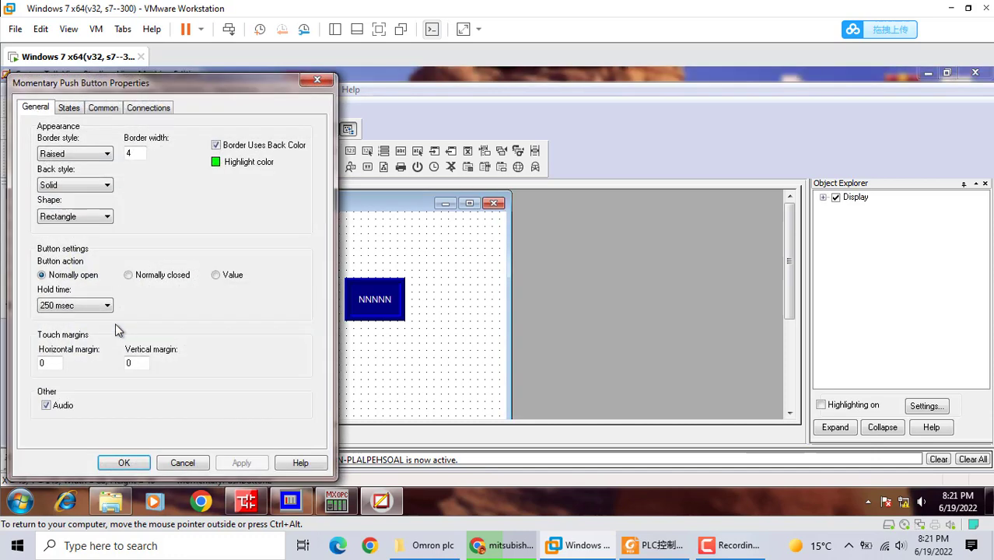
left_click(69, 108)
left_click(166, 224)
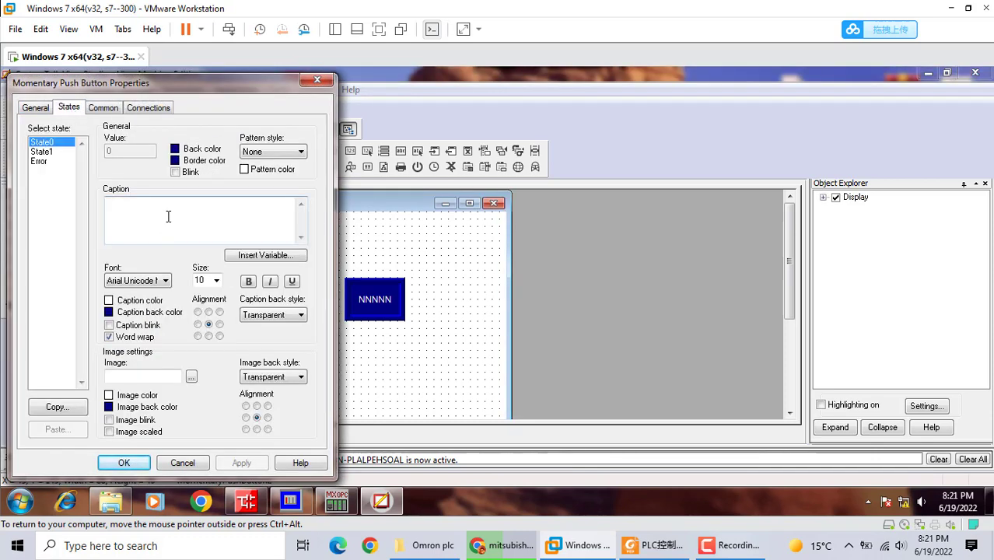
type("stop")
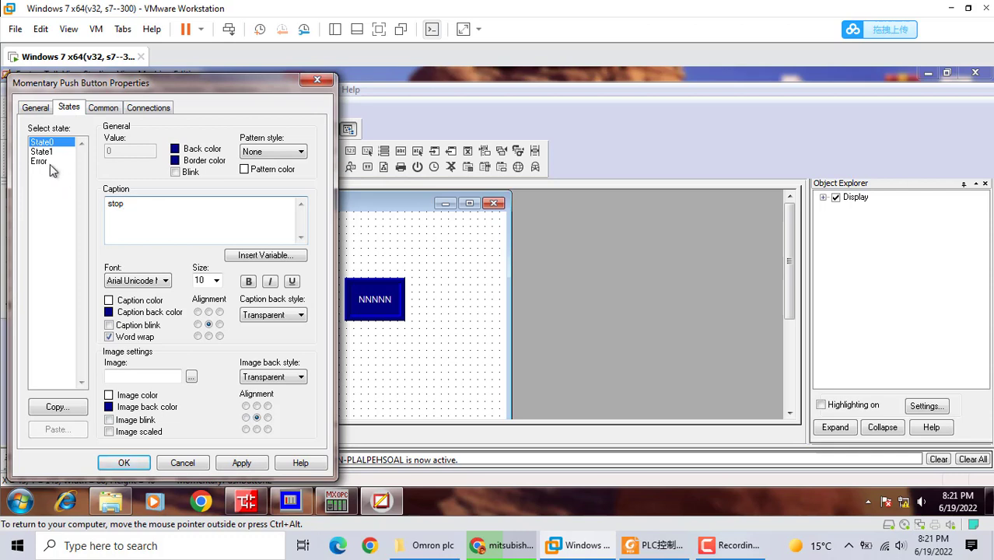
left_click(42, 151)
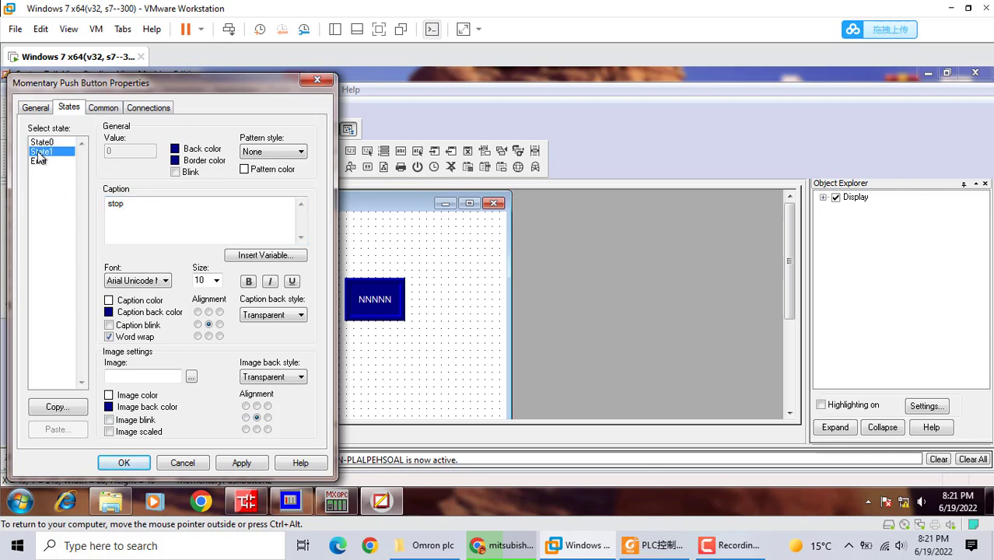
left_click(129, 210)
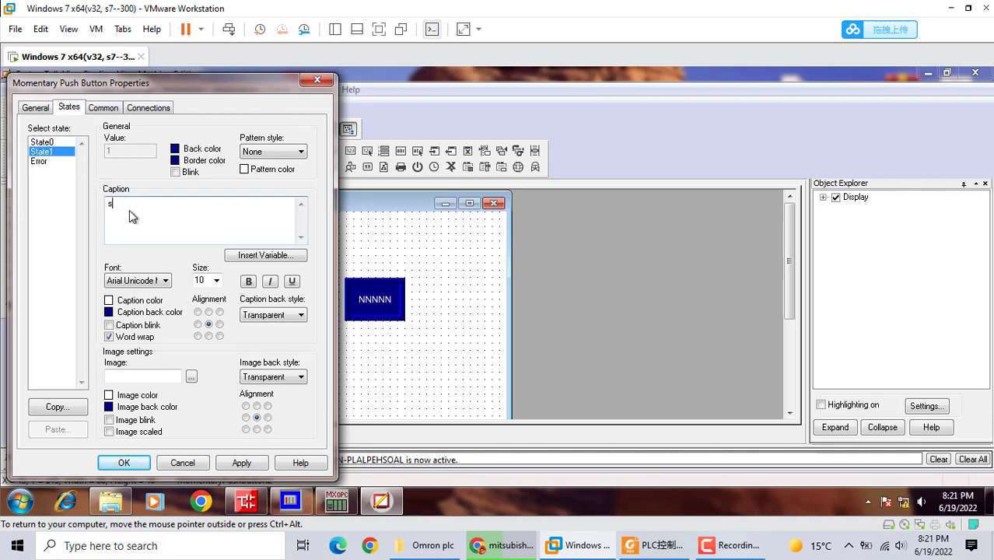
type("stop")
left_click(237, 464)
left_click(109, 465)
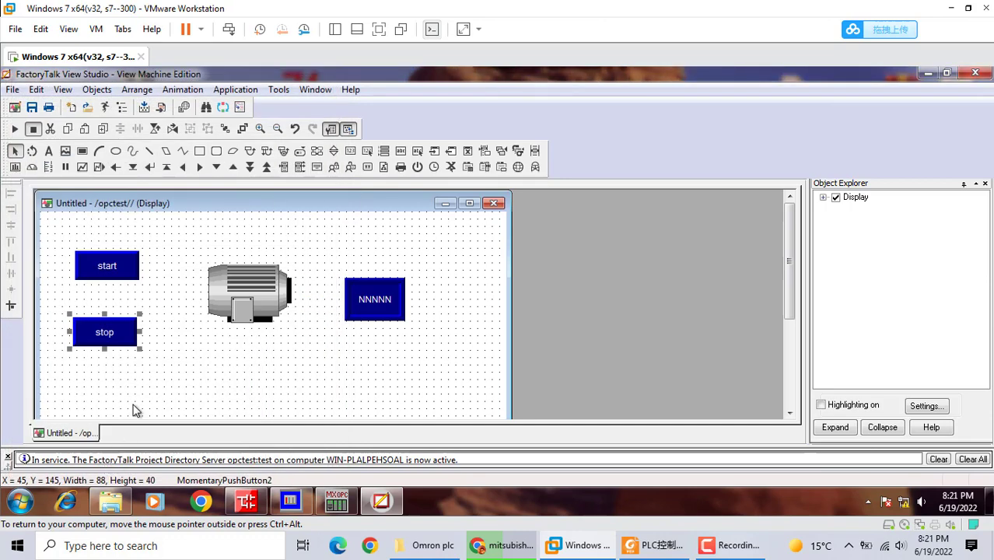
- Connect the stop push button's Value to the stop tag in the Dev01 folder and accept the properties
double_click(129, 342)
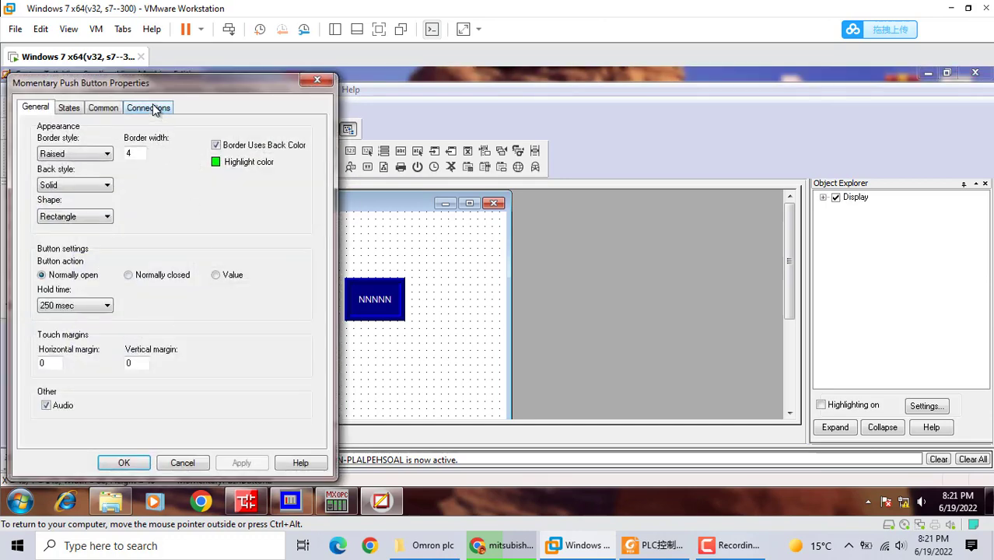
left_click(151, 107)
left_click(280, 133)
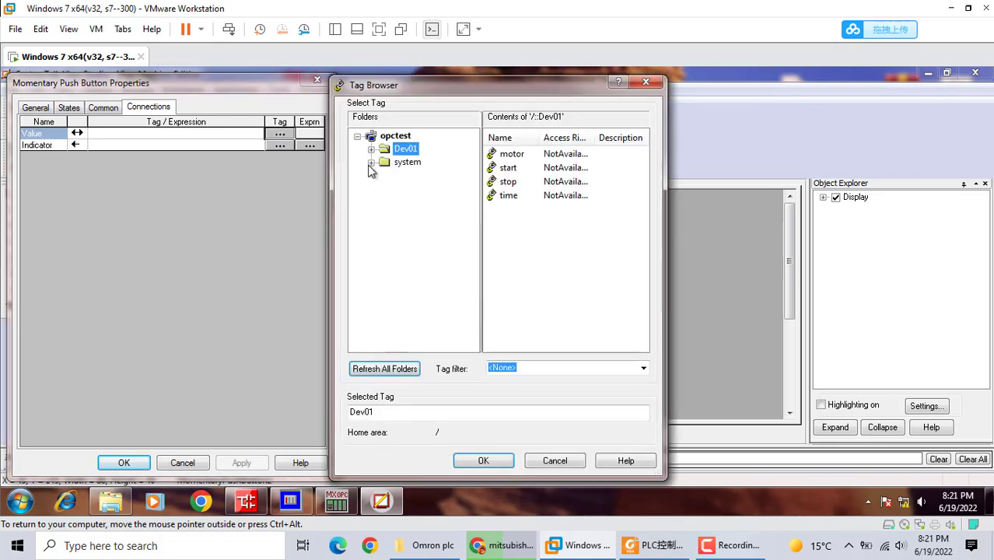
left_click(520, 185)
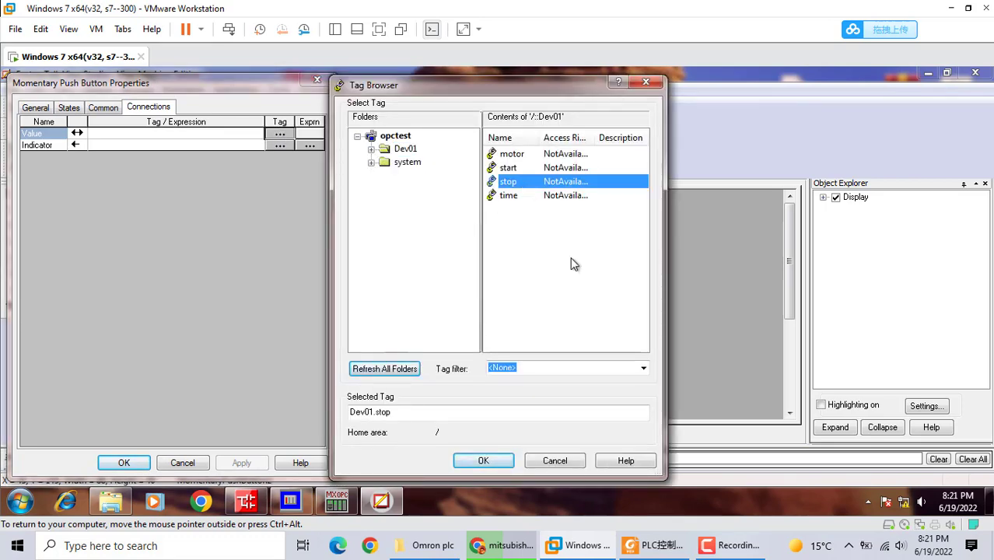
left_click(484, 460)
left_click(235, 467)
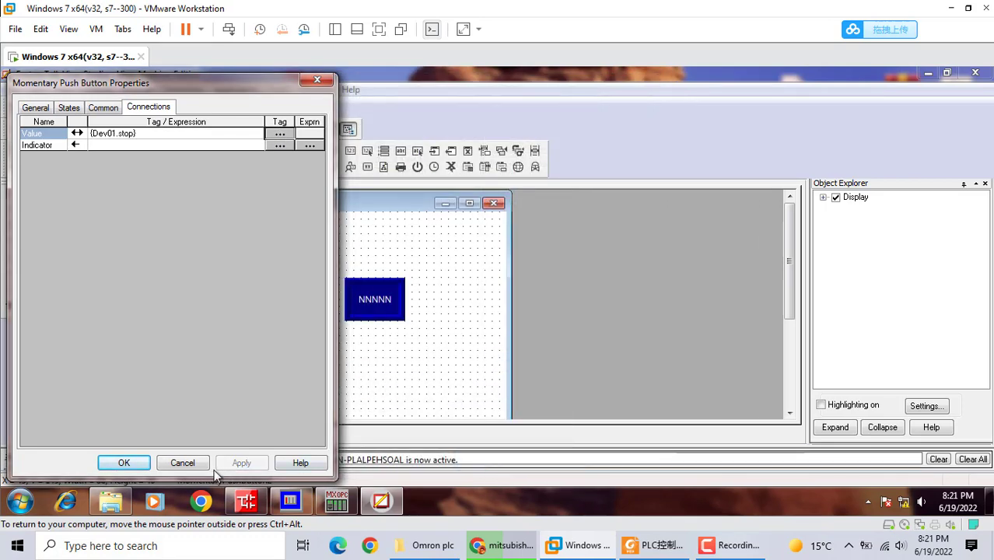
left_click(123, 462)
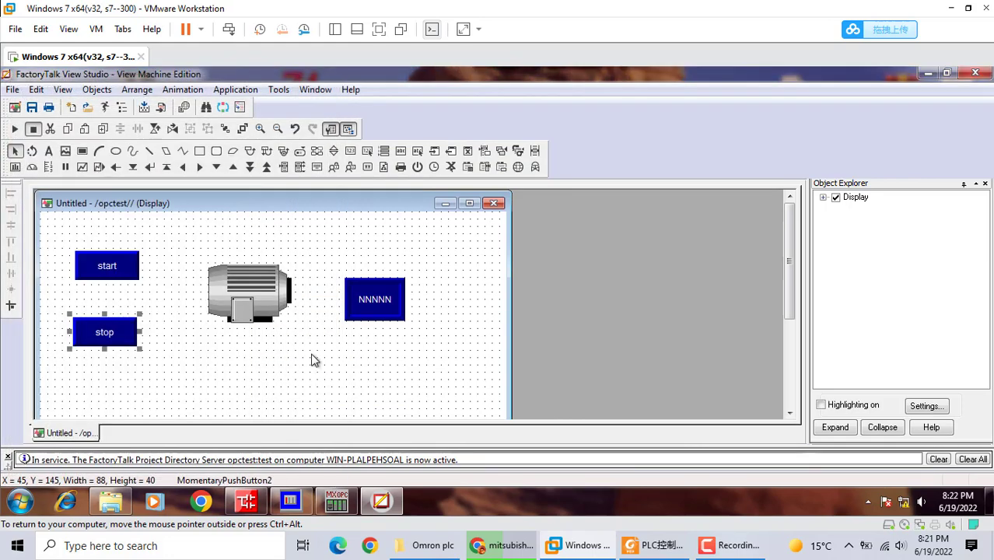
- Add a color animation to the motor symbol, using the motor tag from the Dev01 folder as its expression
right_click(250, 301)
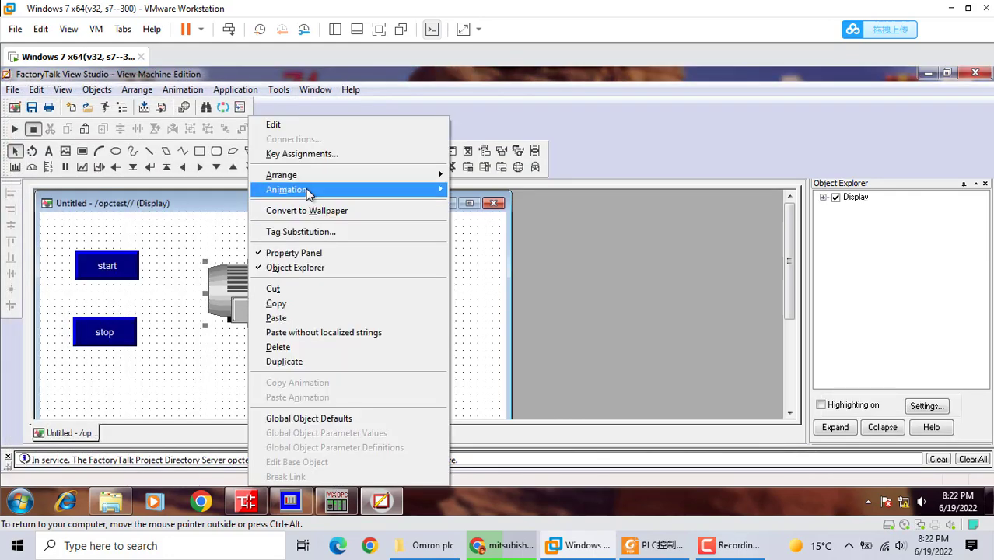
mouse_move(308, 194)
left_click(498, 205)
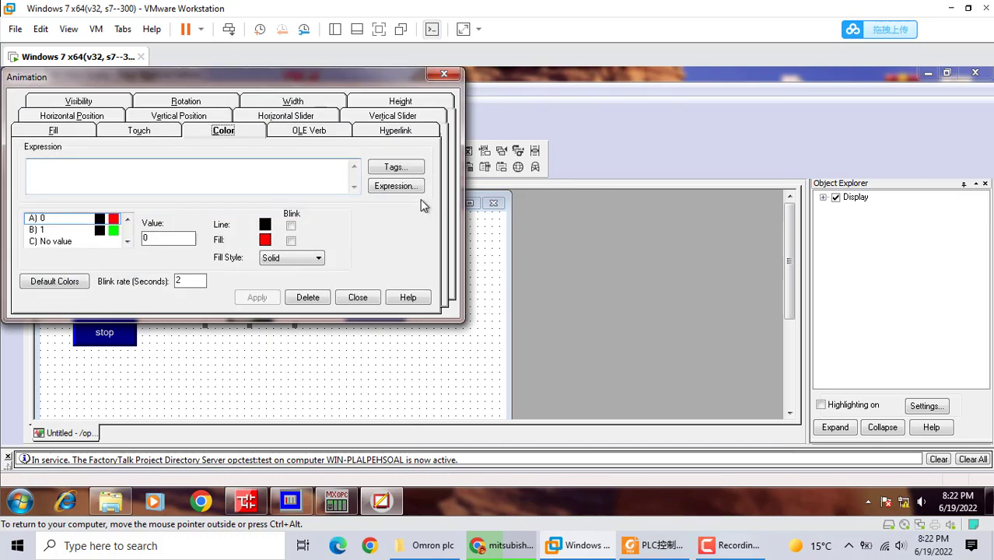
left_click(395, 167)
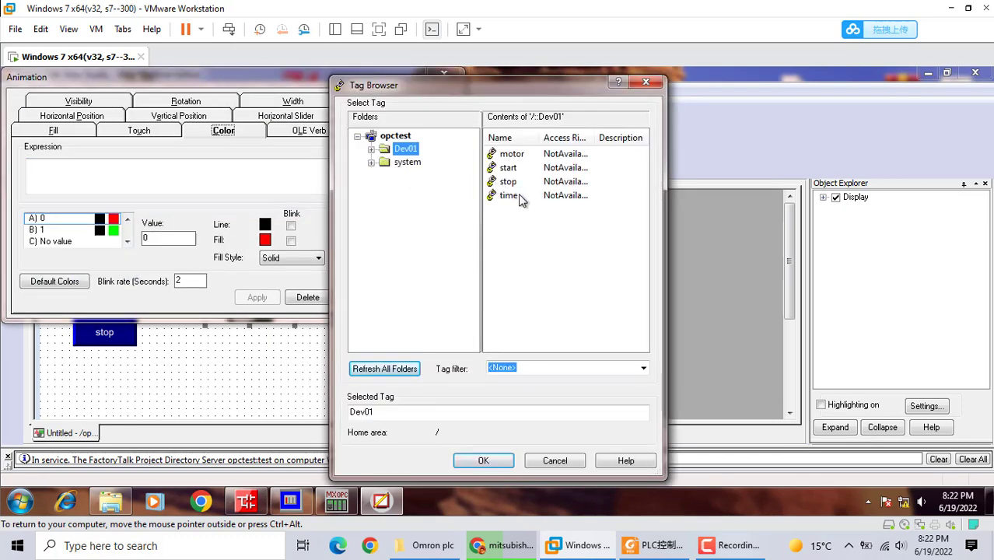
left_click(512, 154)
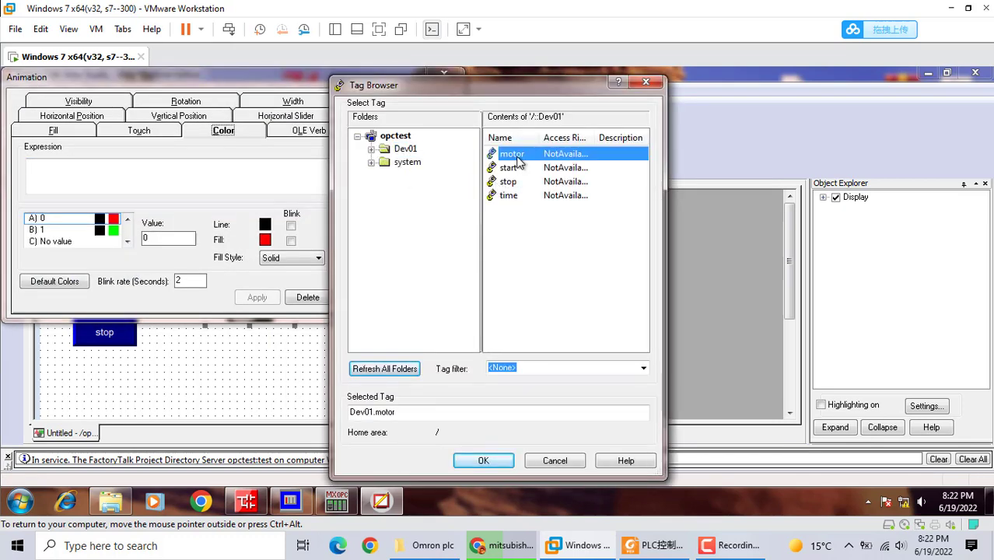
left_click(487, 461)
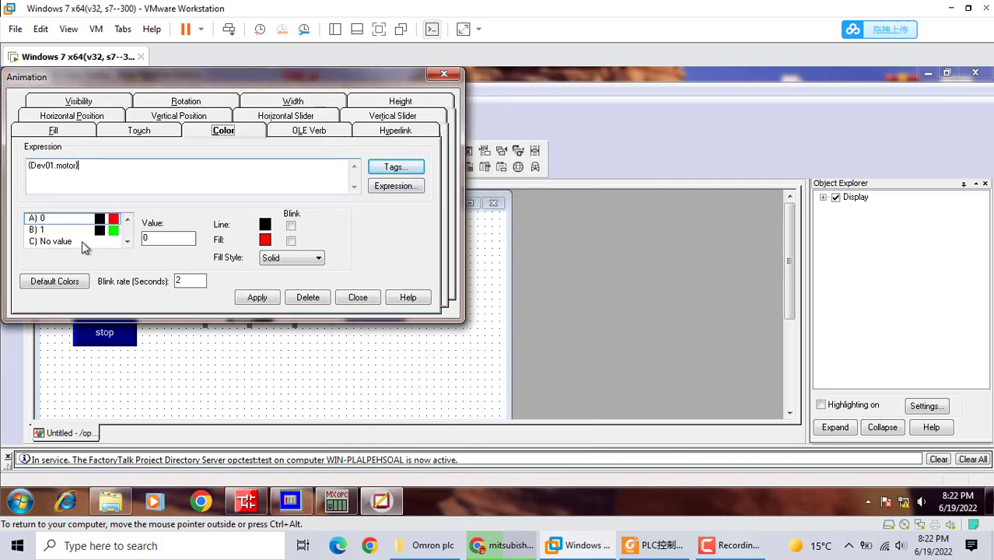
- Set the motor animation's fill color to green for value 0 and red for value 1, apply it and close the animation settings
left_click(266, 241)
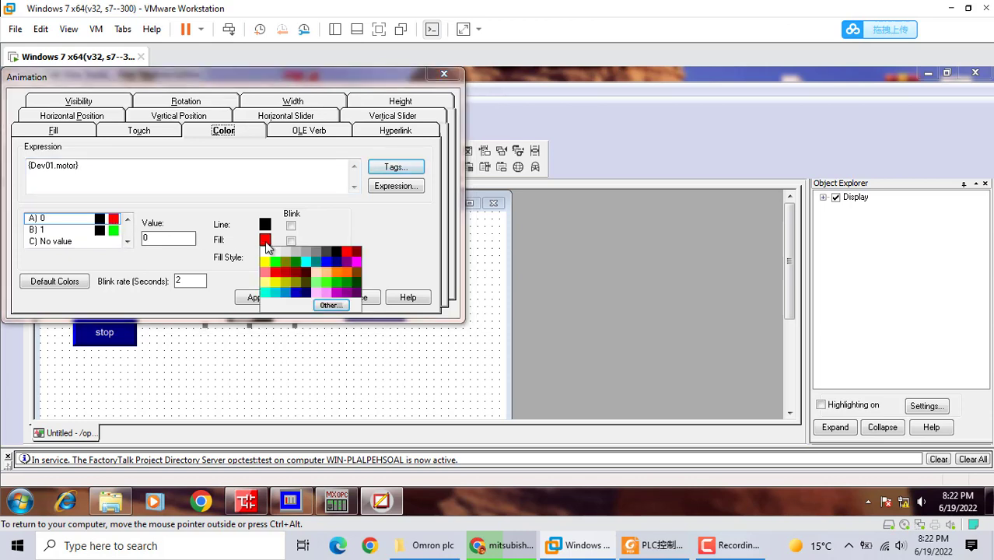
left_click(265, 241)
left_click(265, 241)
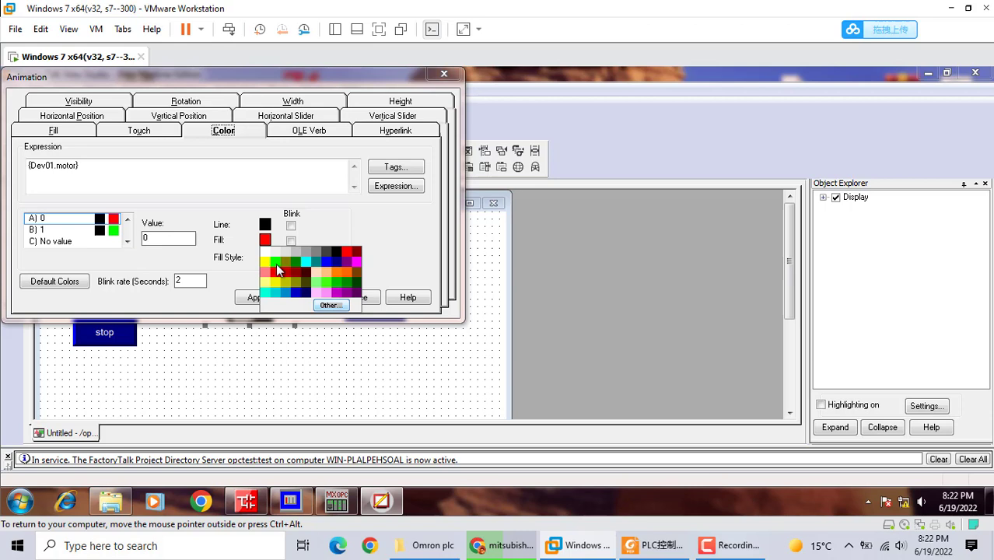
left_click(278, 262)
left_click(117, 235)
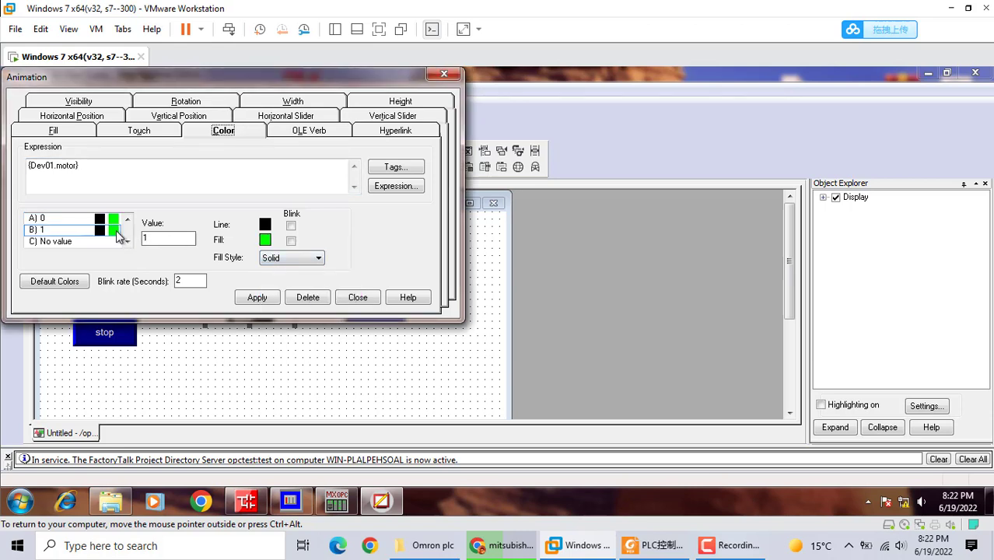
left_click(265, 240)
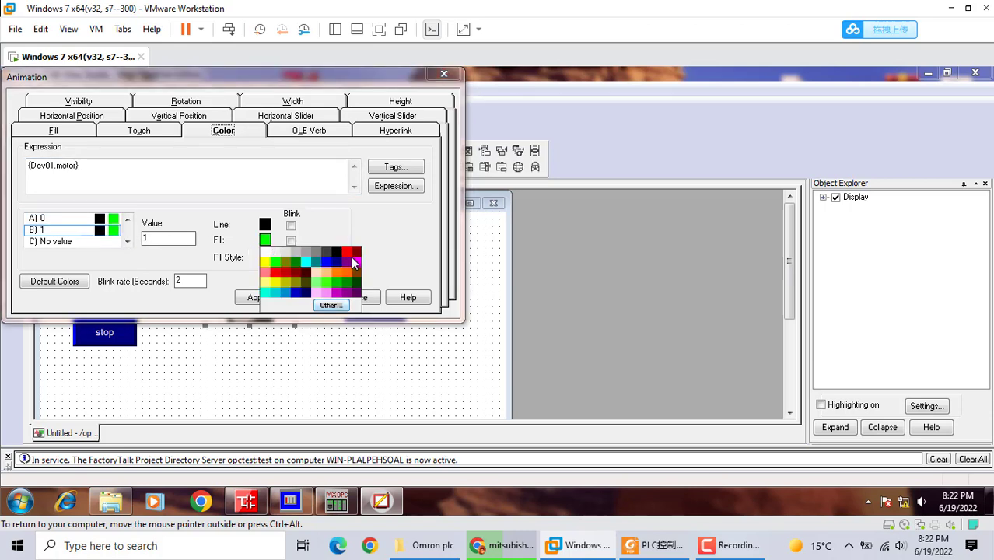
left_click(273, 274)
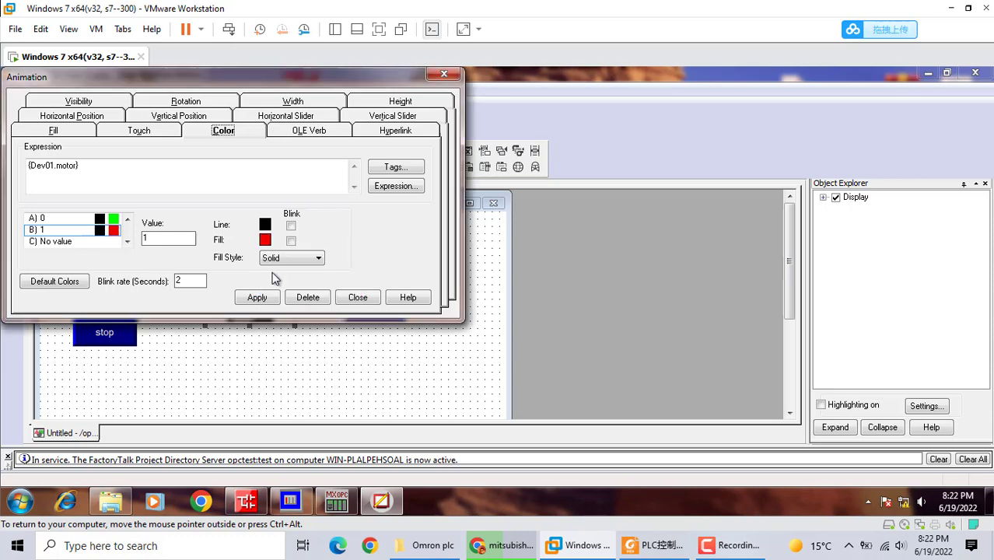
left_click(261, 300)
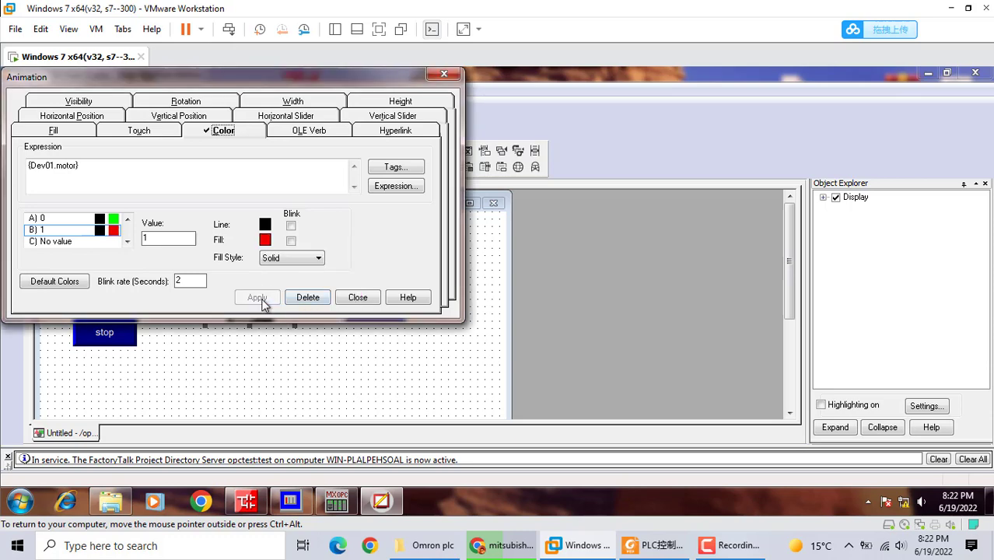
left_click(359, 297)
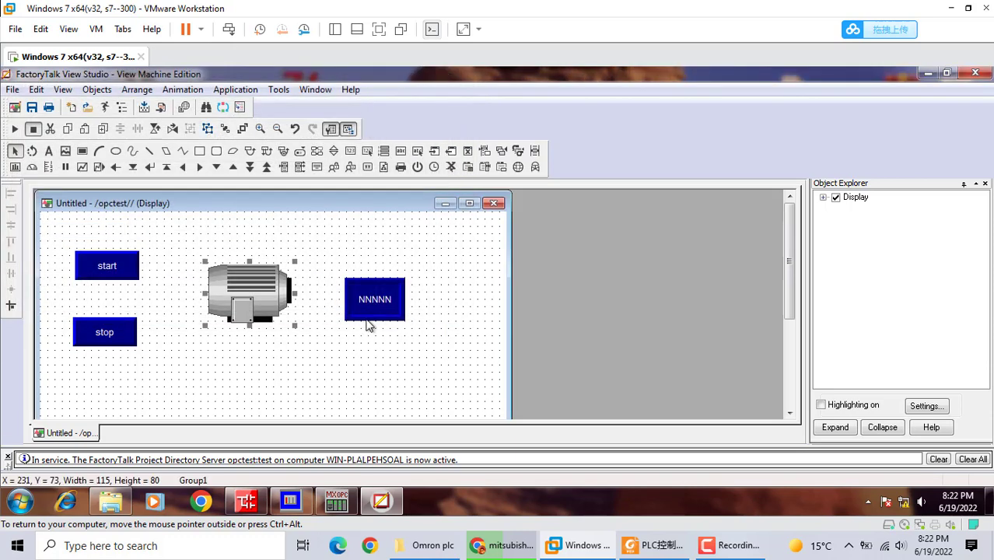
- Connect the numeric display's Value to the time tag in the Dev01 folder and accept the properties
double_click(377, 309)
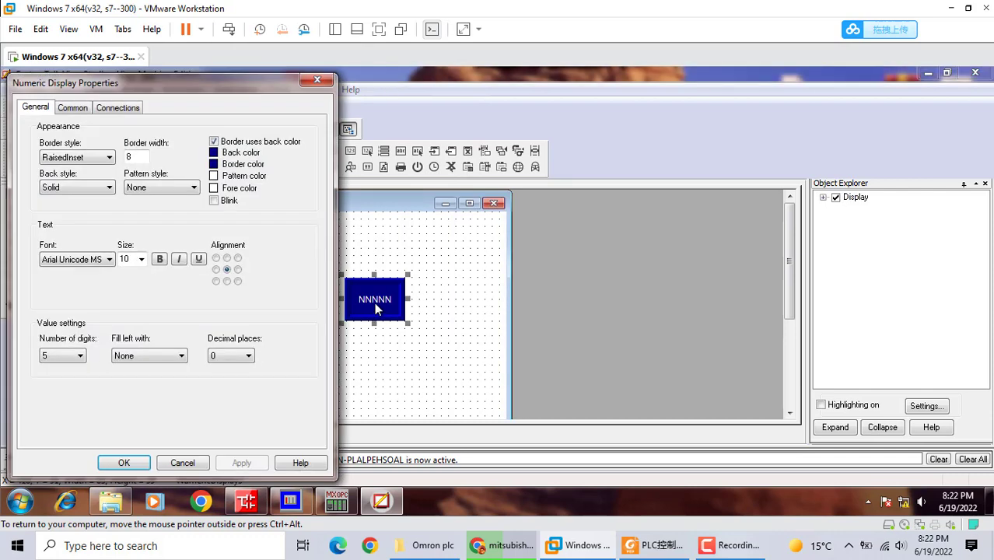
left_click(119, 109)
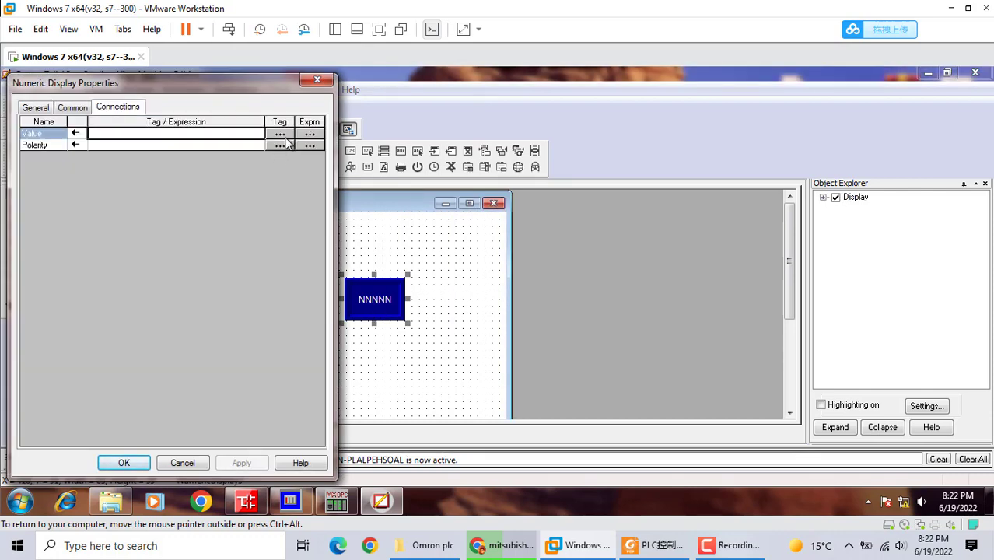
left_click(280, 134)
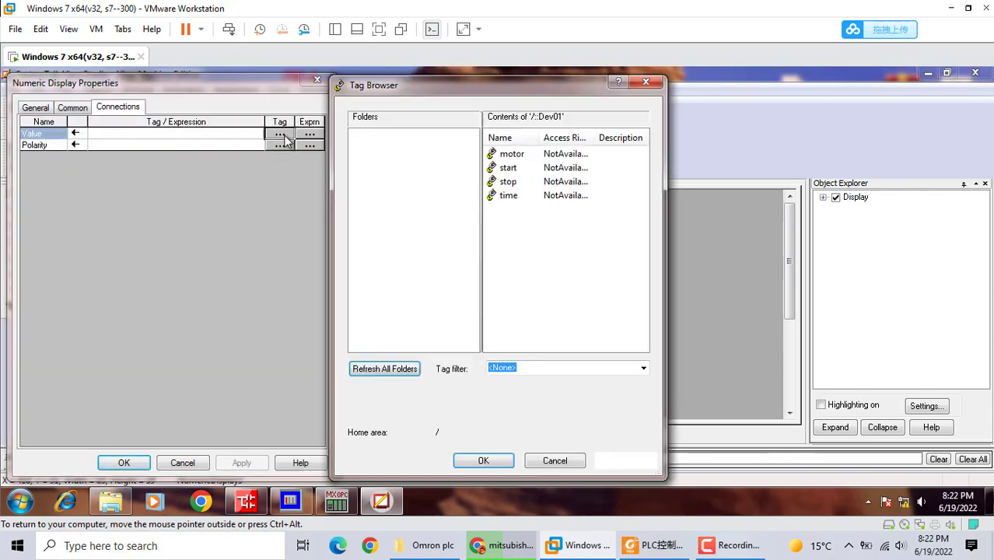
left_click(508, 196)
left_click(488, 460)
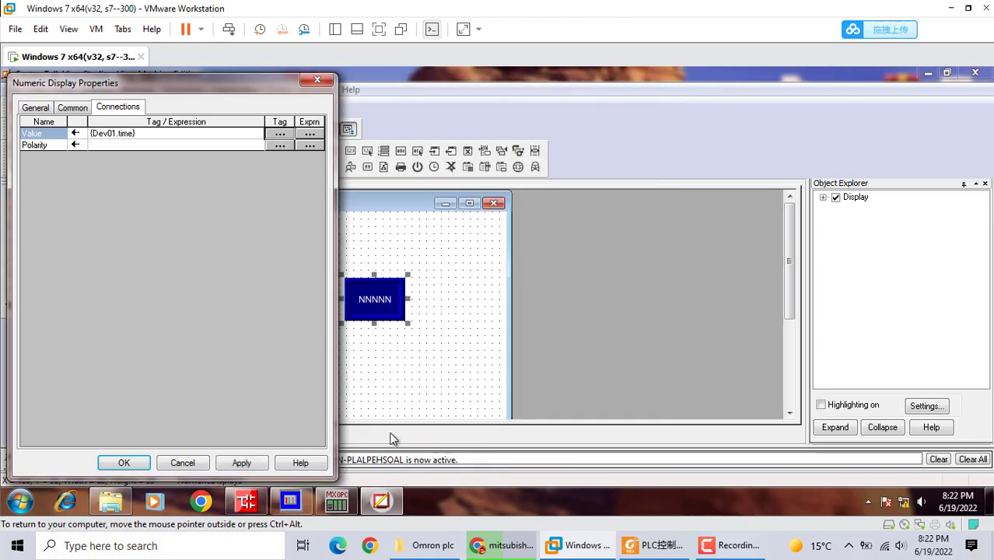
left_click(124, 463)
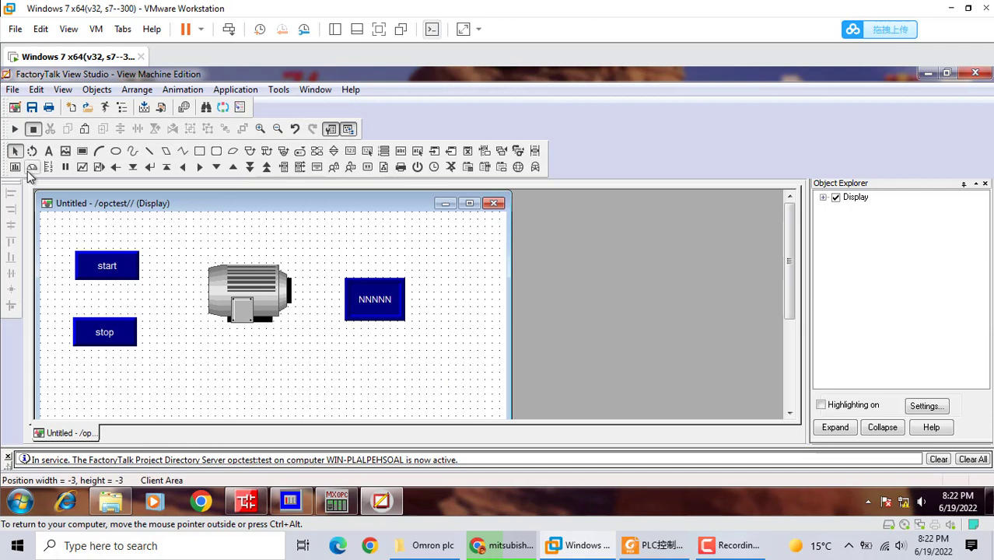
- Start a test run of the display, check the ladder monitor in GX Works2 and return to FactoryTalk View Studio
left_click(17, 128)
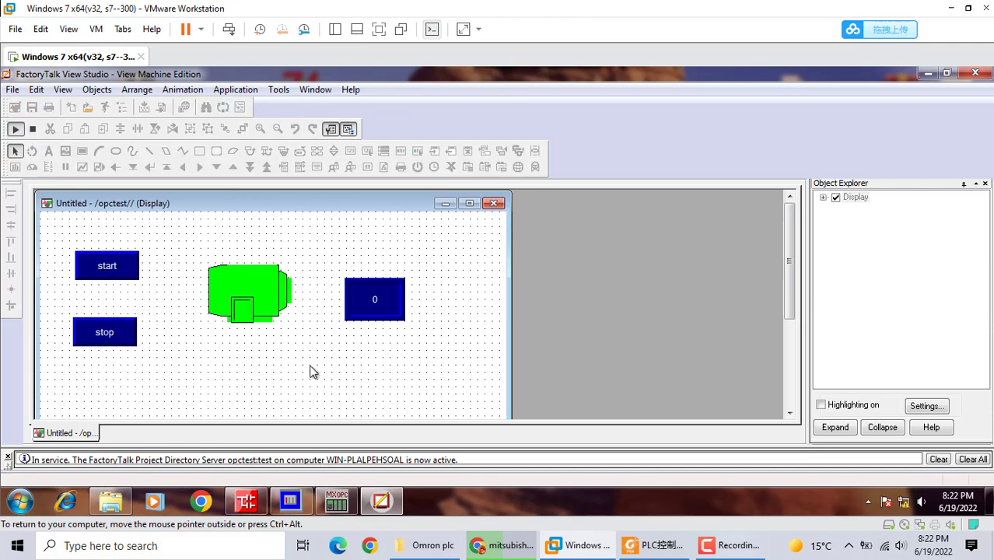
left_click(246, 502)
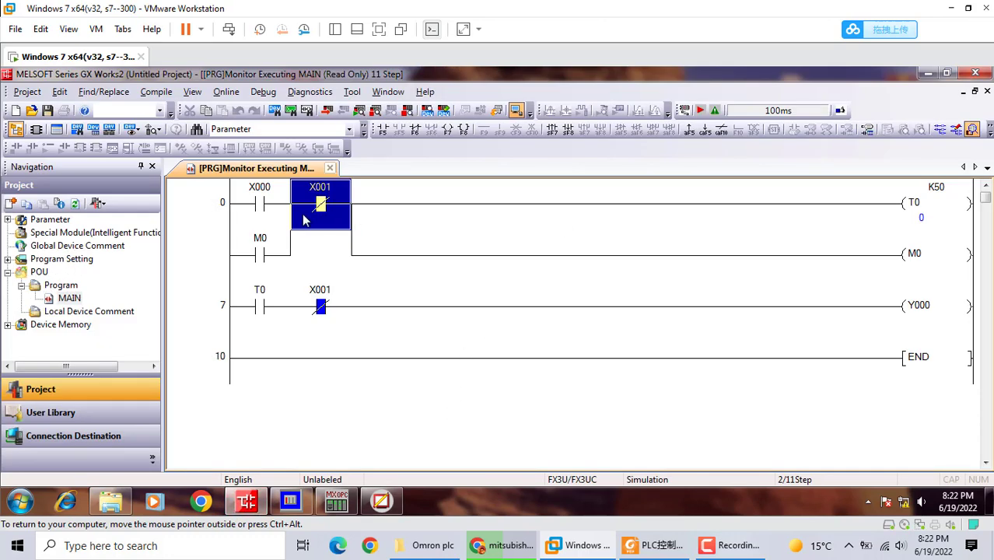
left_click(381, 501)
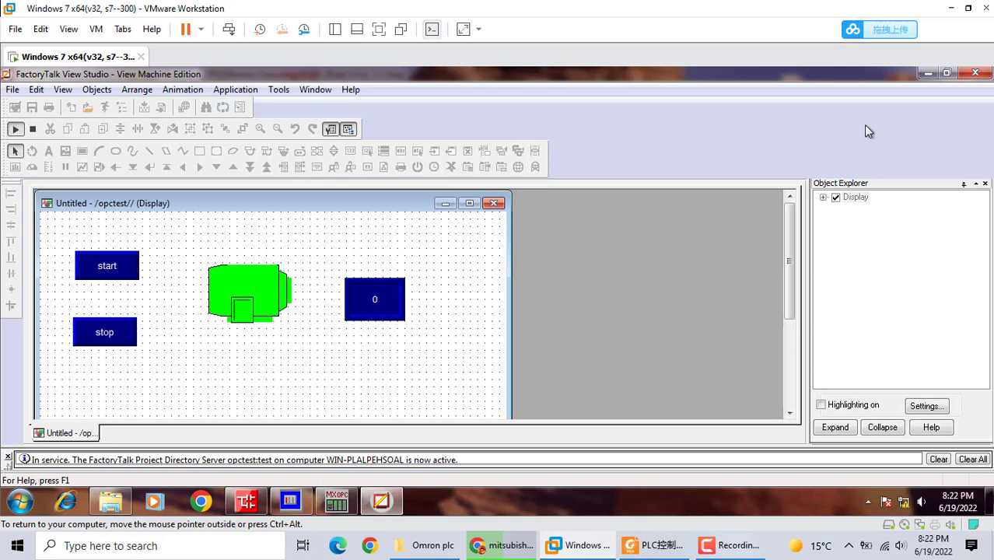
- Restore FactoryTalk View Studio to a smaller window over the ladder, activate the start button and move the window to uncover timer T0
left_click(947, 72)
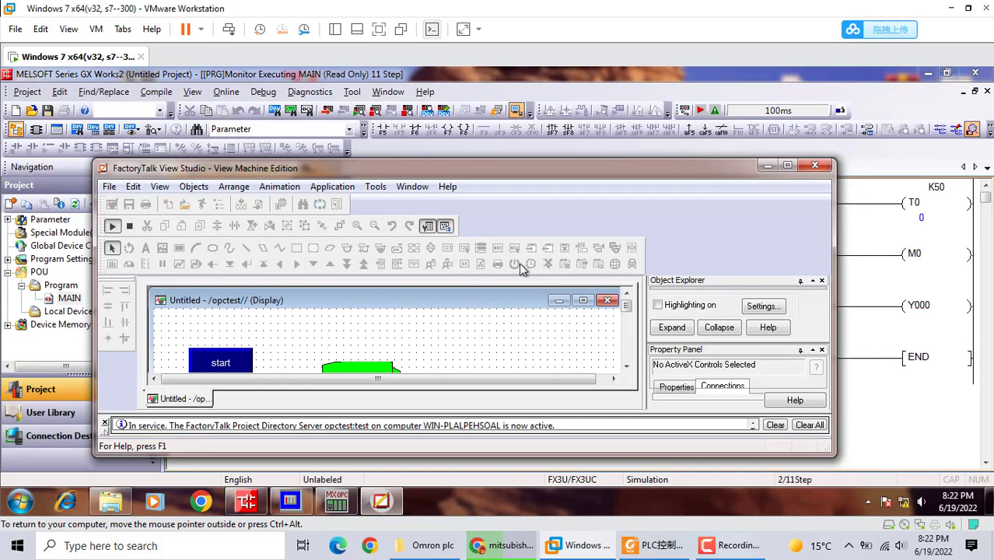
left_click_drag(691, 173, 960, 210)
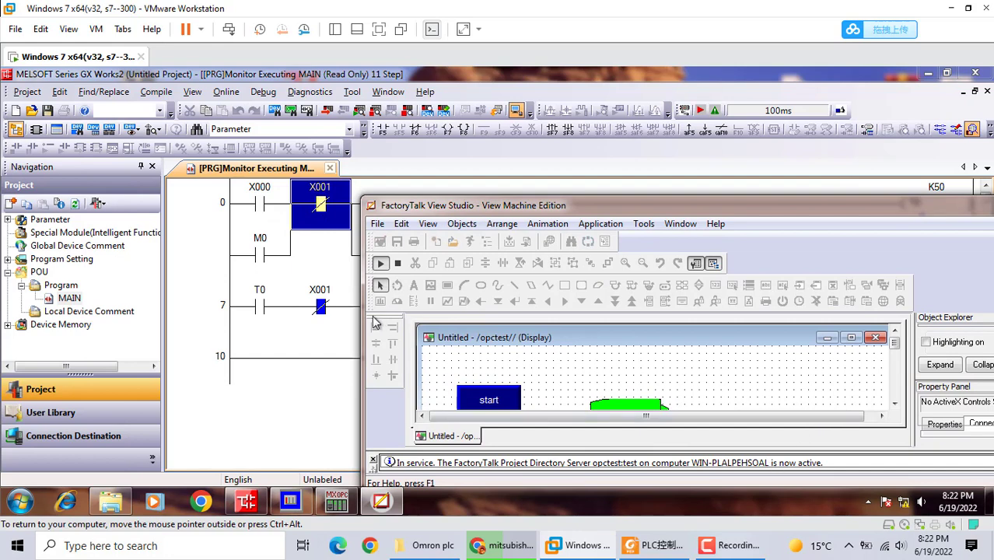
left_click(498, 403)
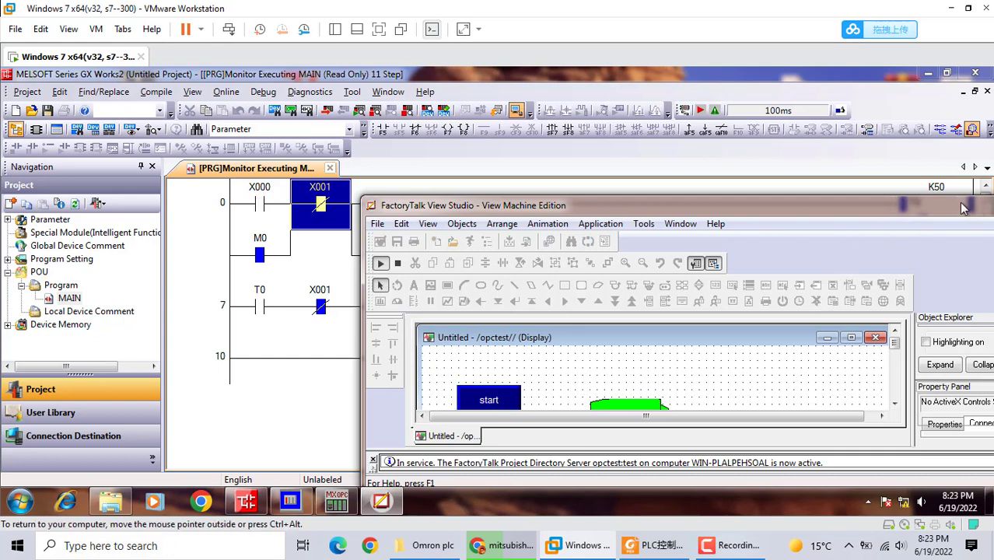
left_click_drag(897, 211, 555, 117)
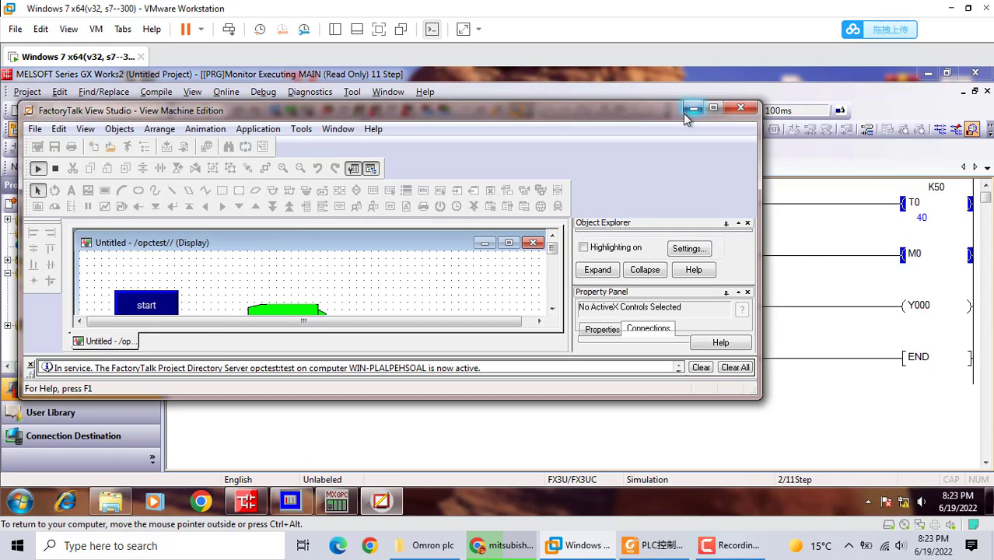
- Maximize FactoryTalk View Studio and test the running display by activating the stop button, followed by the start button
left_click(713, 108)
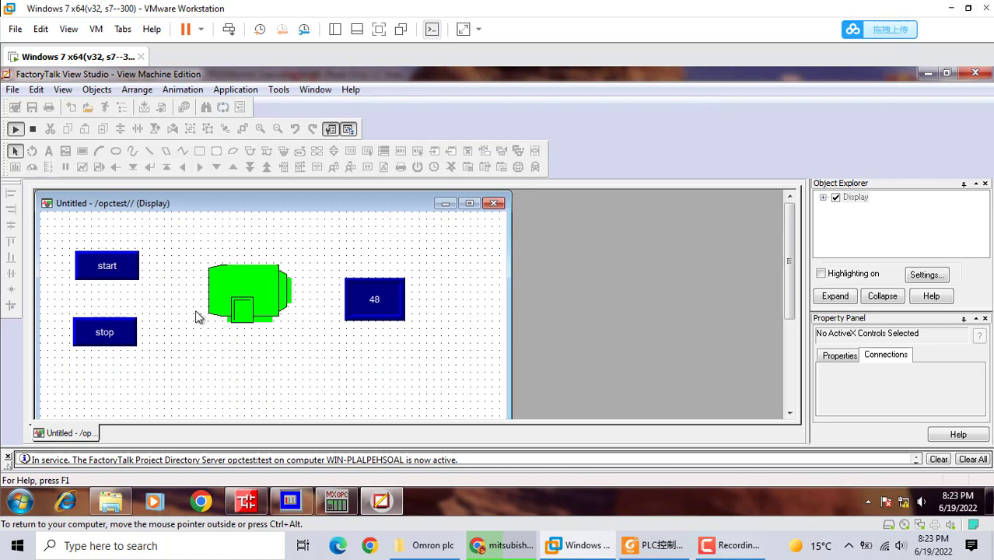
left_click(99, 339)
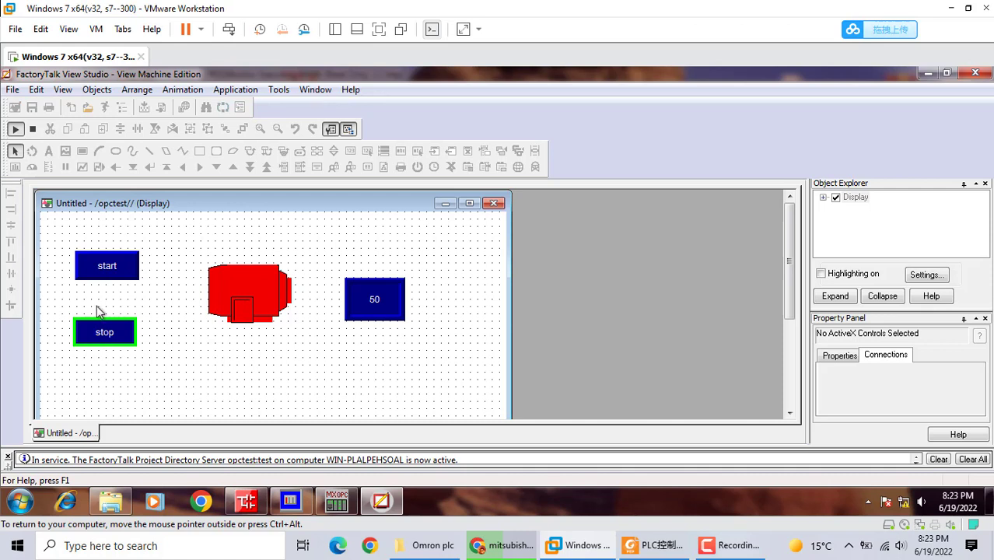
left_click(102, 279)
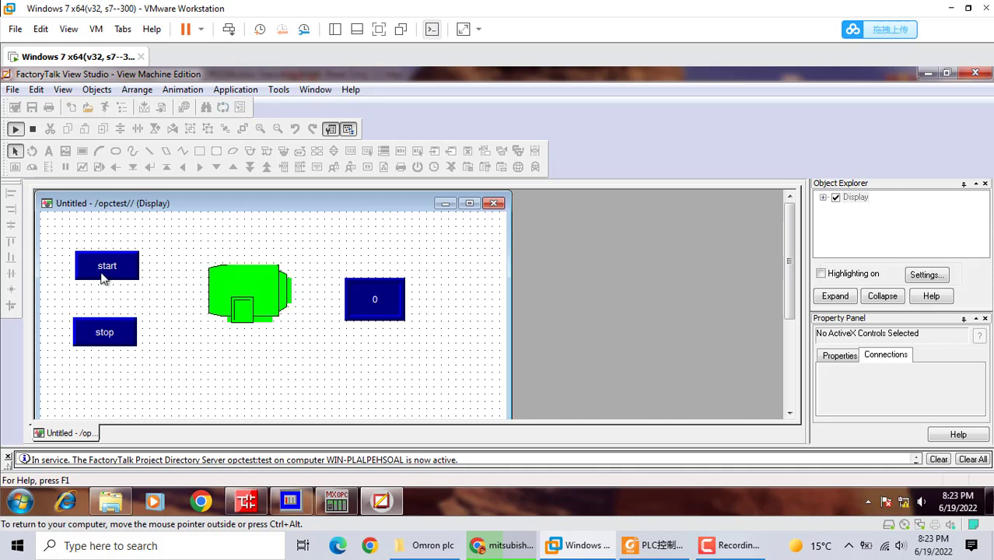
left_click(102, 280)
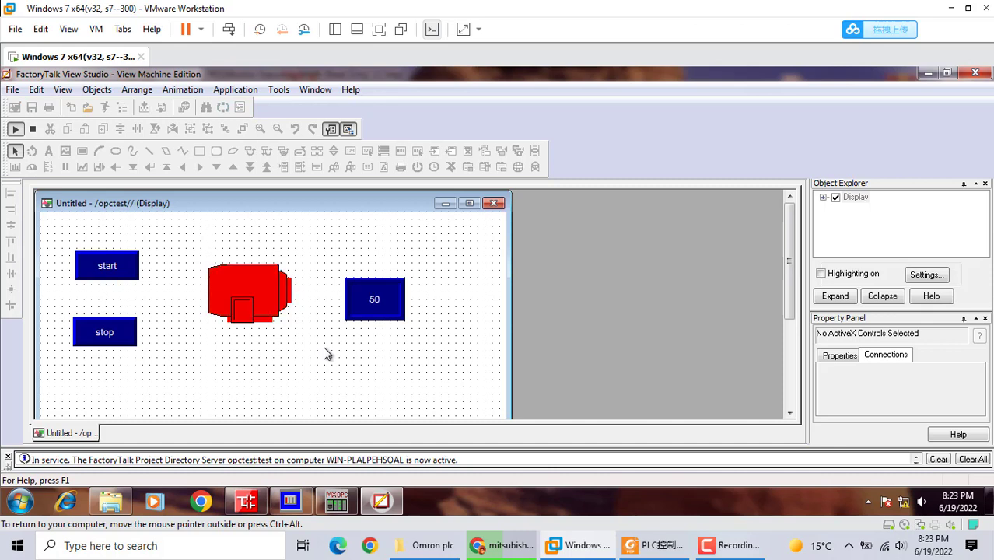
- Activate the display's stop button, check T0 and M0 in the GX Works2 ladder monitor, and return to FactoryTalk View Studio
left_click(125, 337)
mouse_move(245, 505)
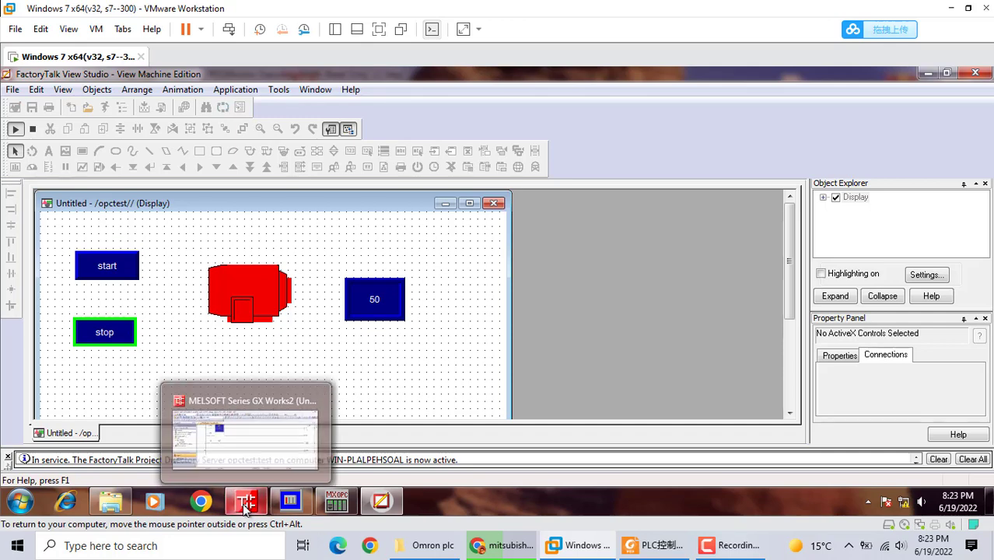
left_click(245, 506)
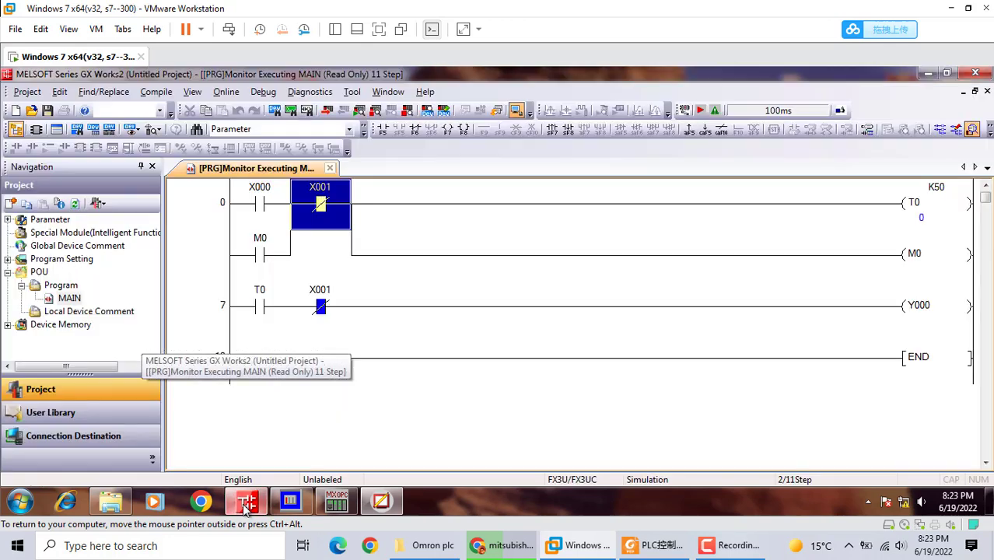
left_click(245, 505)
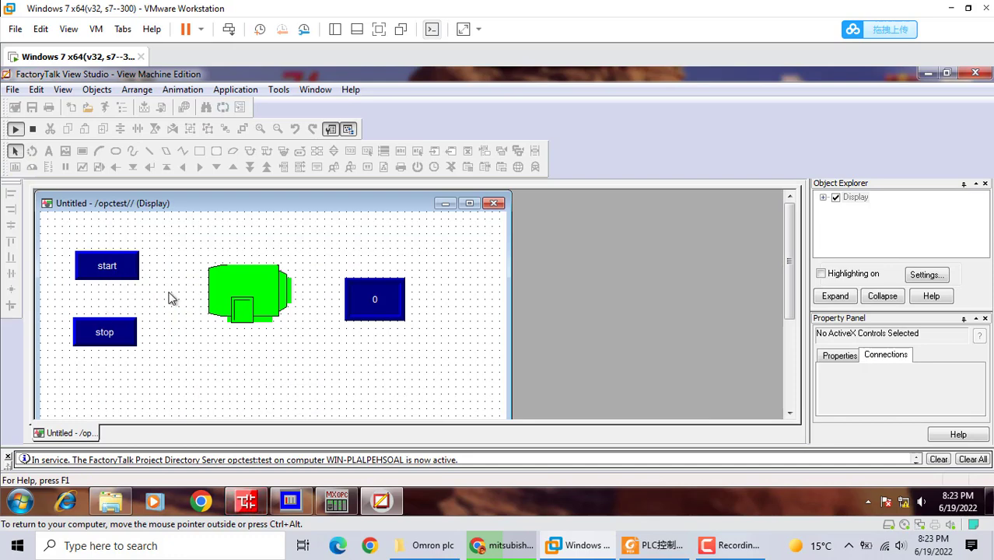
- Compare timer T0 and output Y000 in the GX Works2 ladder monitor with the FactoryTalk display's numeric value and motor color
left_click(247, 503)
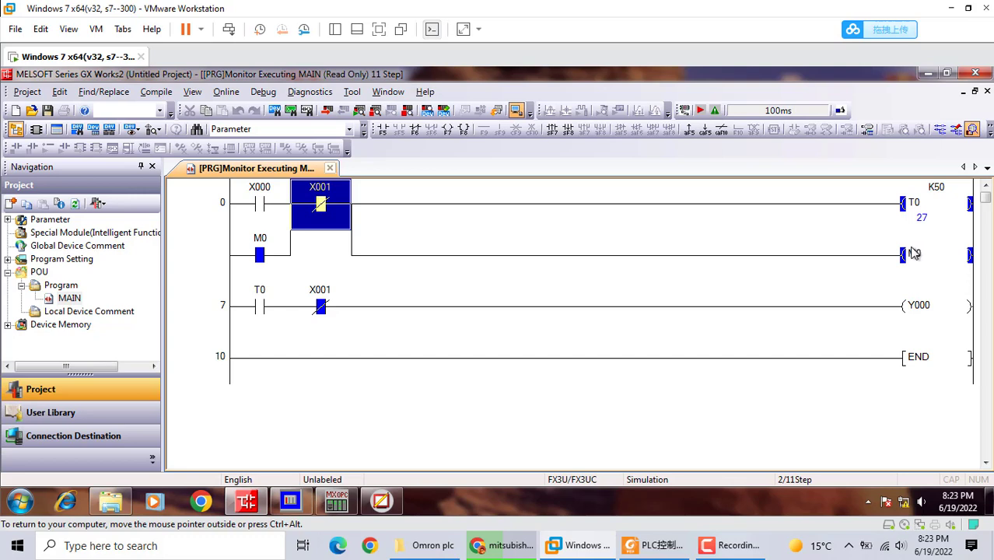
left_click(381, 504)
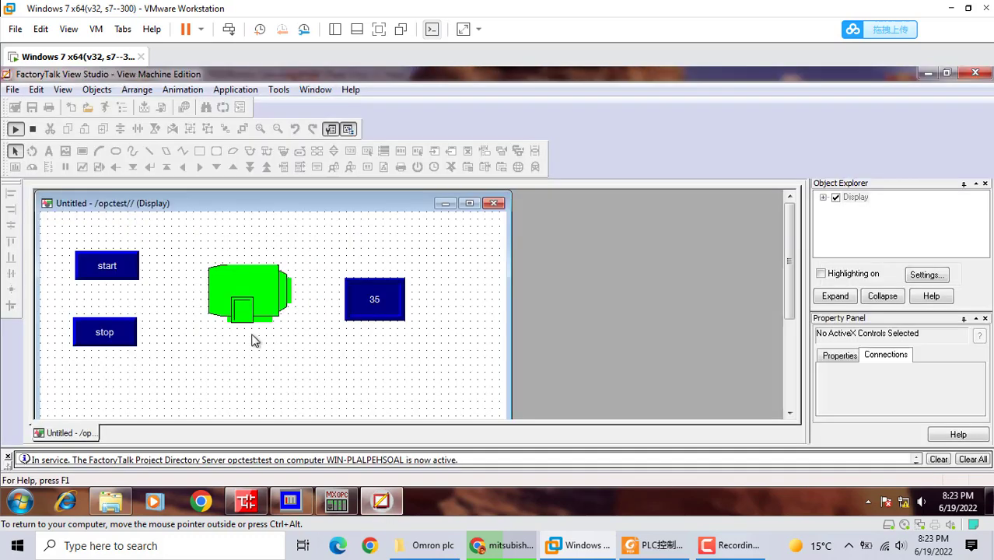
left_click(247, 503)
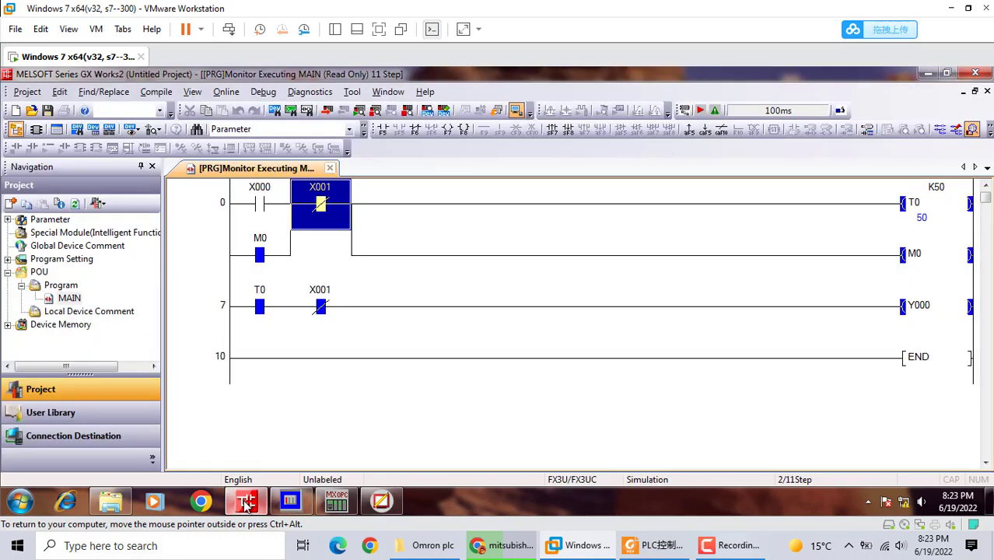
left_click(377, 504)
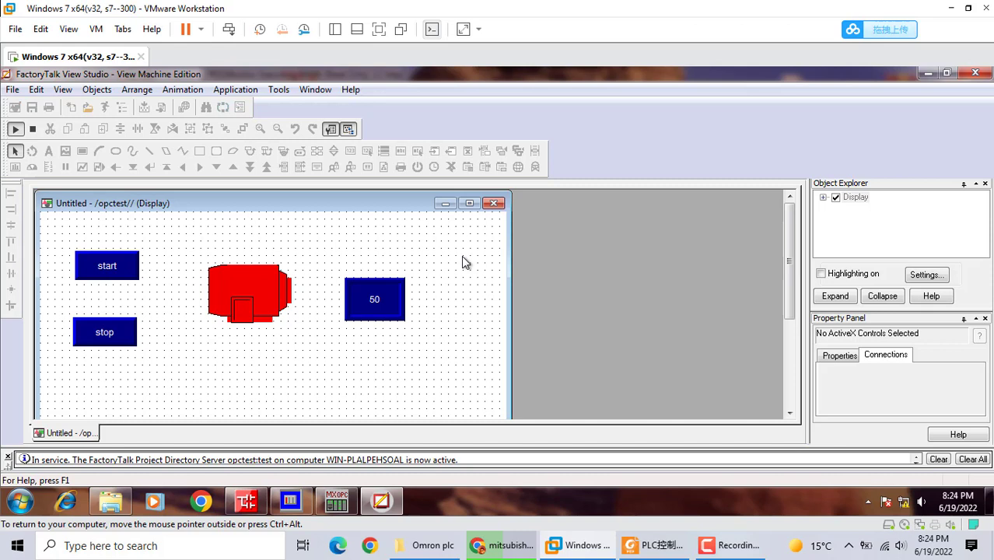
mouse_move(755, 550)
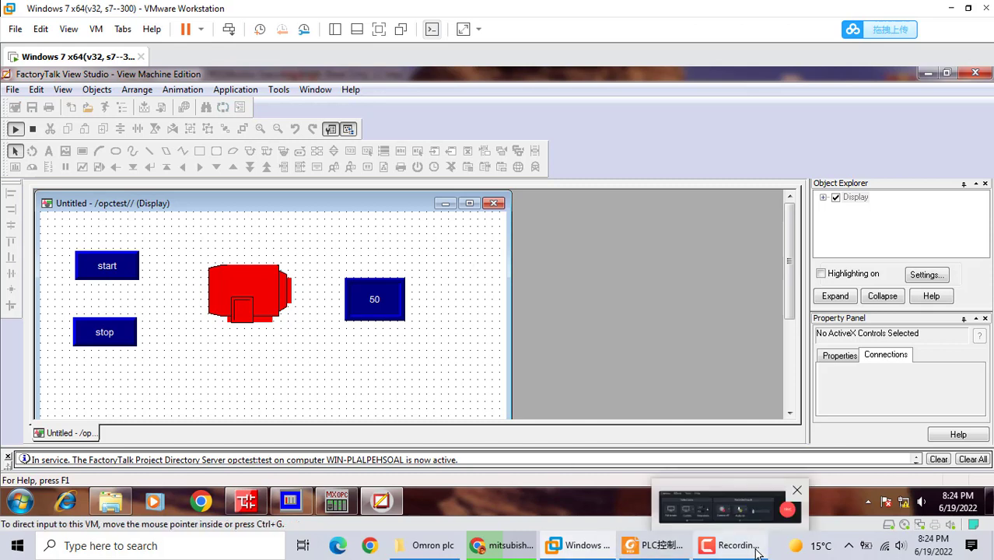
left_click(757, 551)
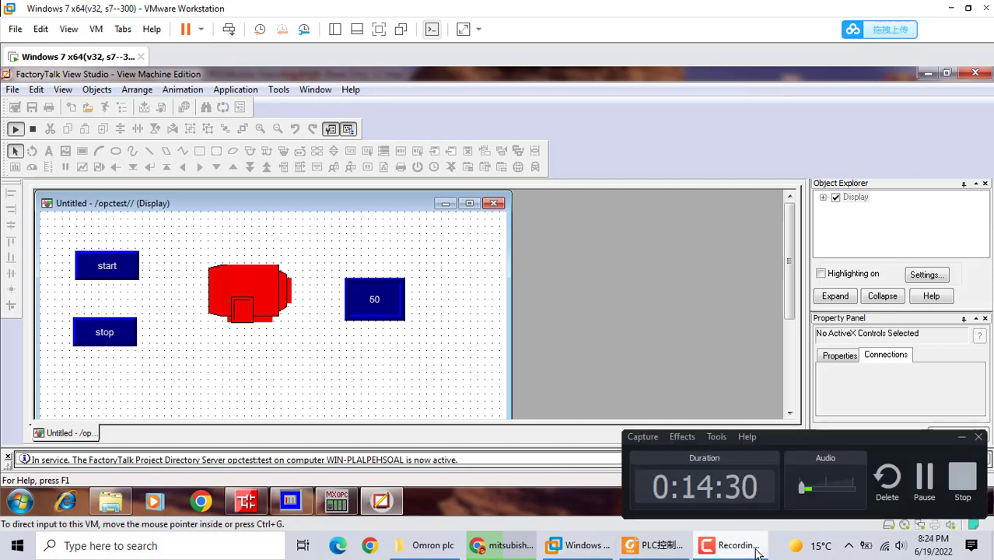